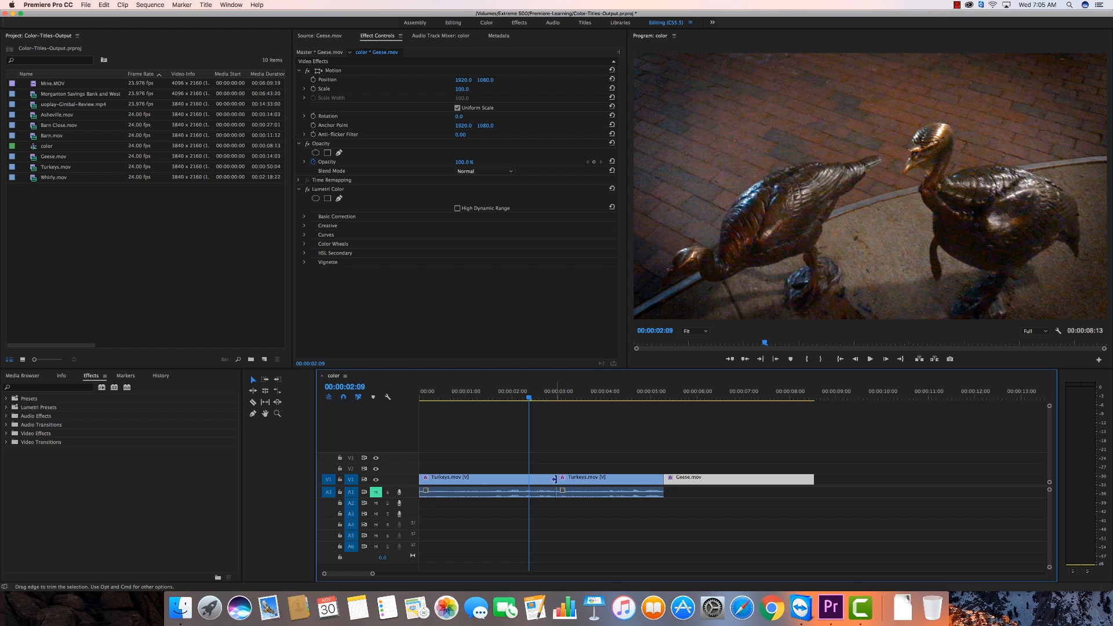
Apply the default transitions at the cut between the two Turkeys.mov clips and at the cut before Geese.mov.
right_click(555, 479)
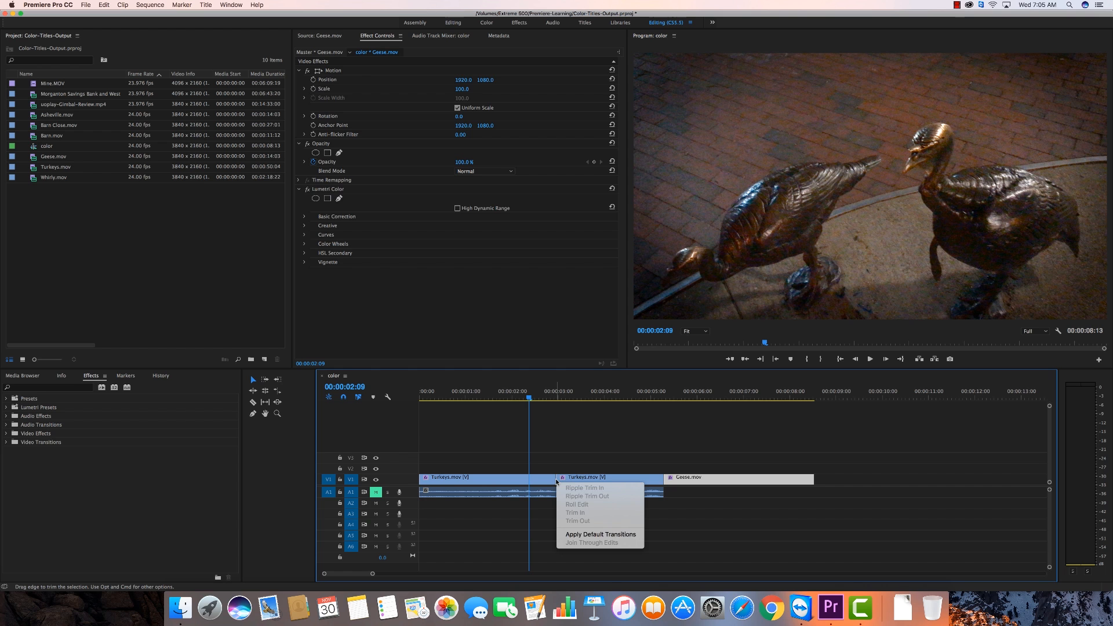
click(587, 536)
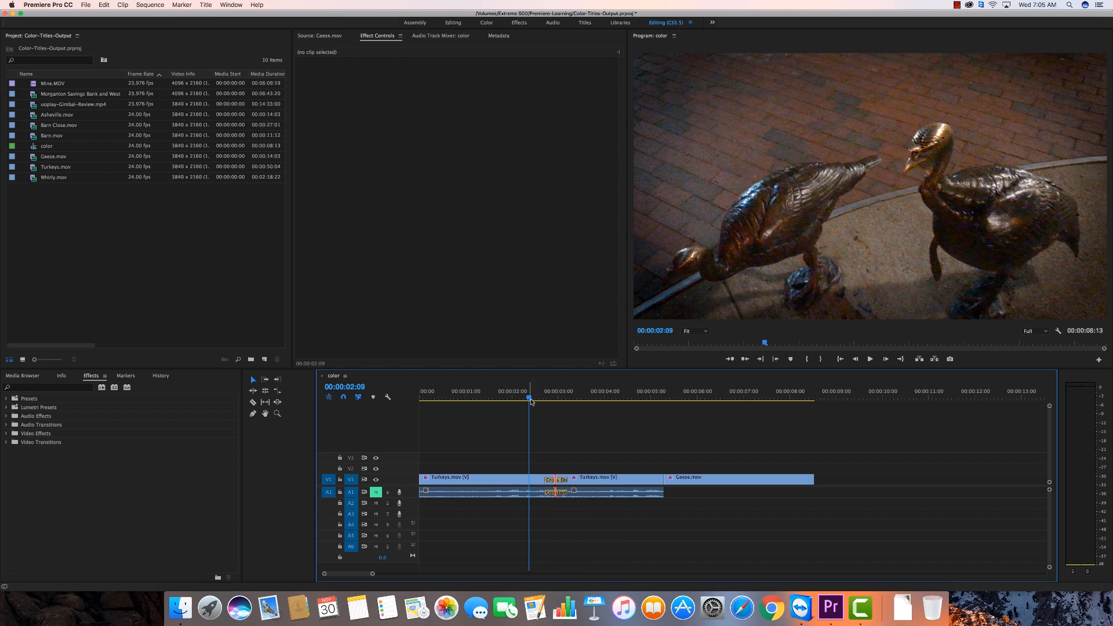
drag(532, 402, 590, 423)
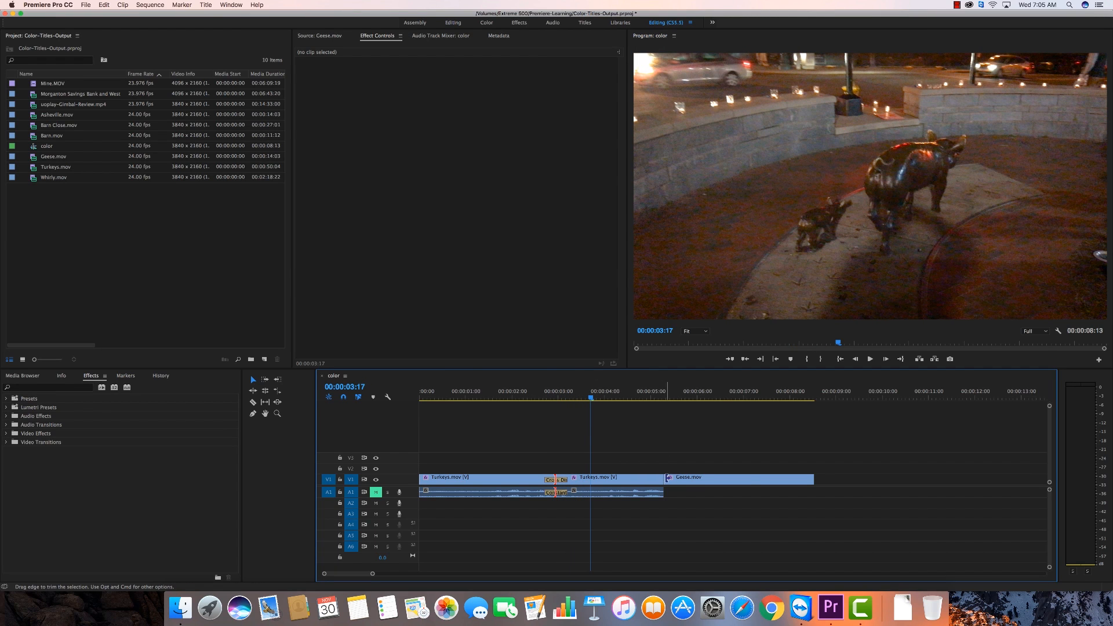
right_click(662, 479)
click(696, 533)
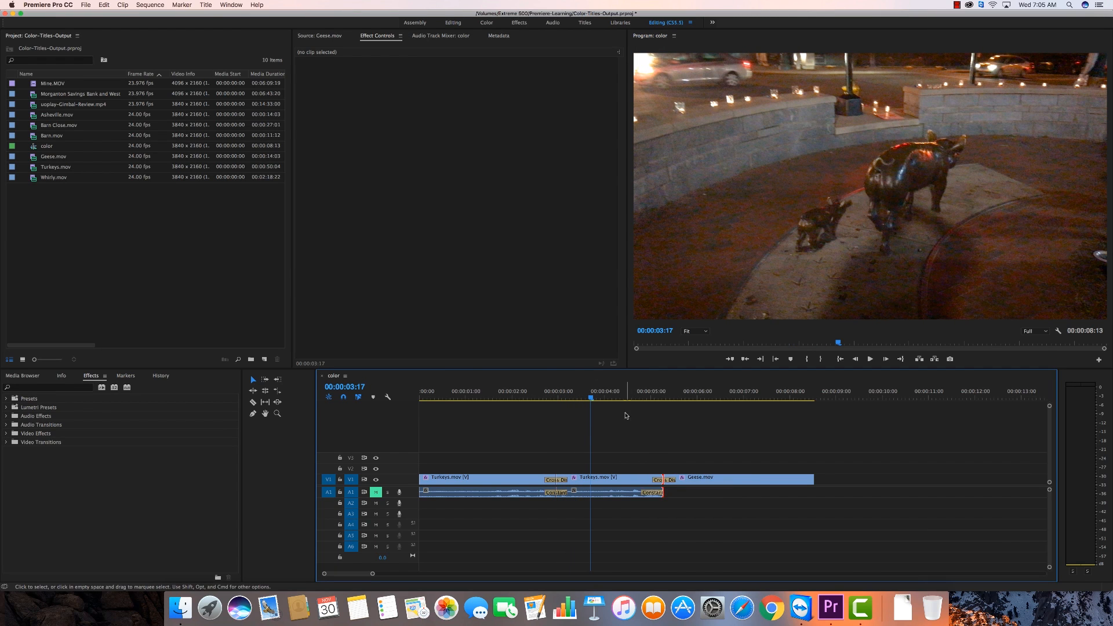
Apply the default transition at the end of the Geese.mov clip and place the playhead at 00:00:06:23.
drag(592, 399, 712, 439)
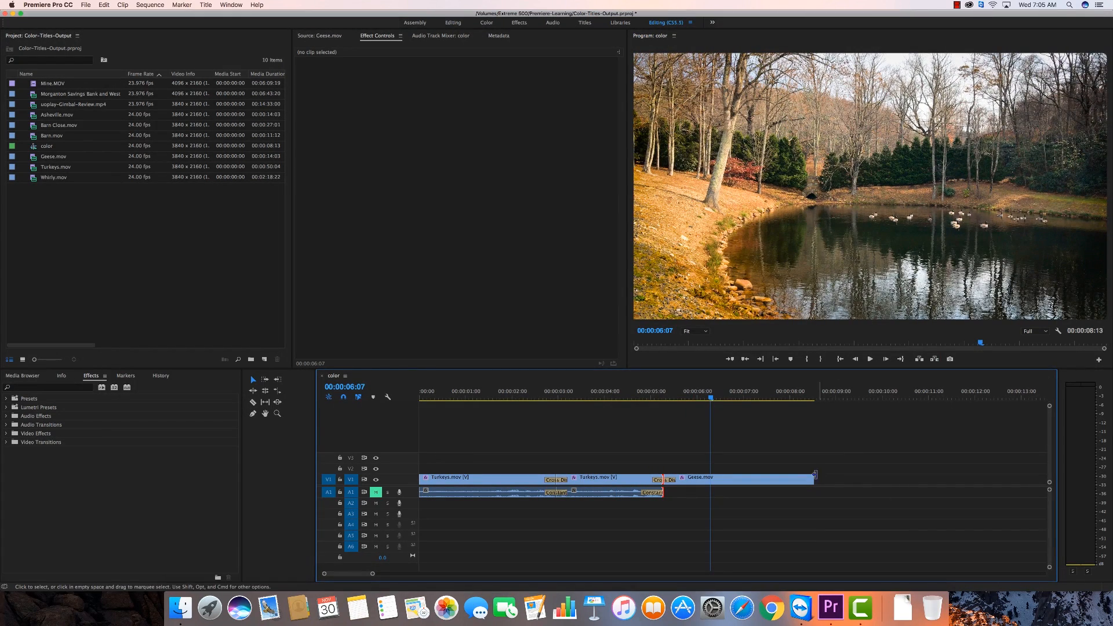
right_click(813, 477)
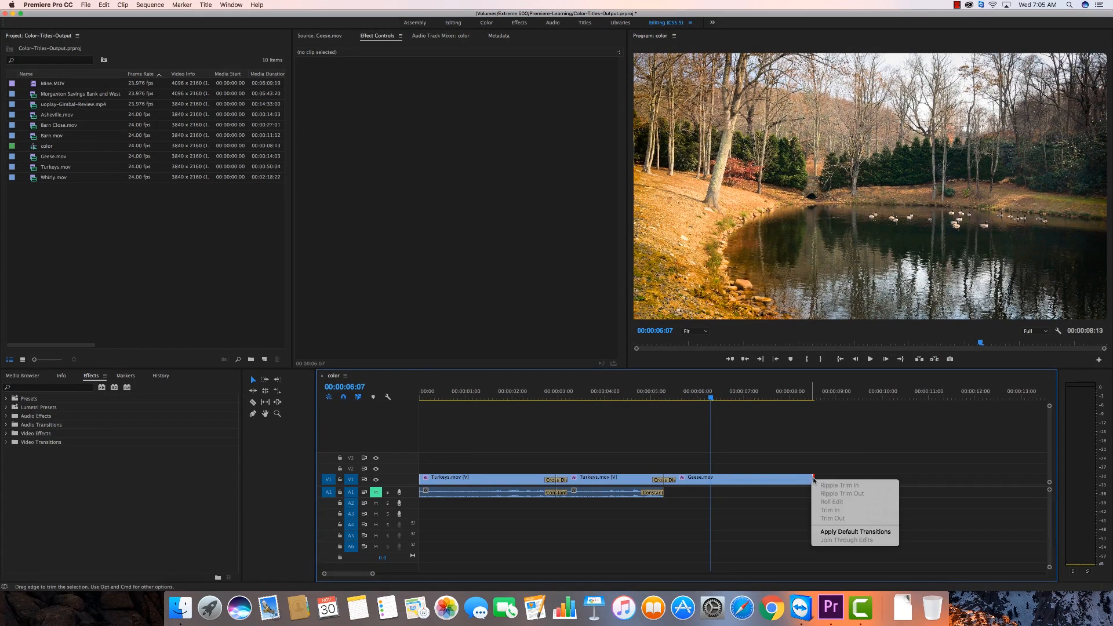
click(845, 533)
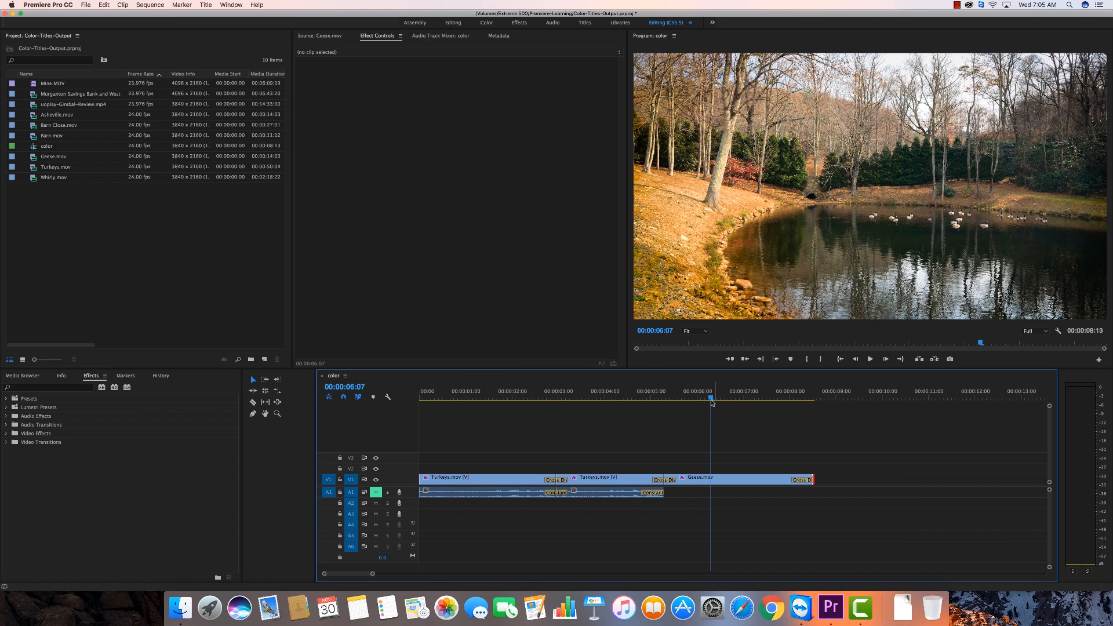
drag(712, 400, 742, 428)
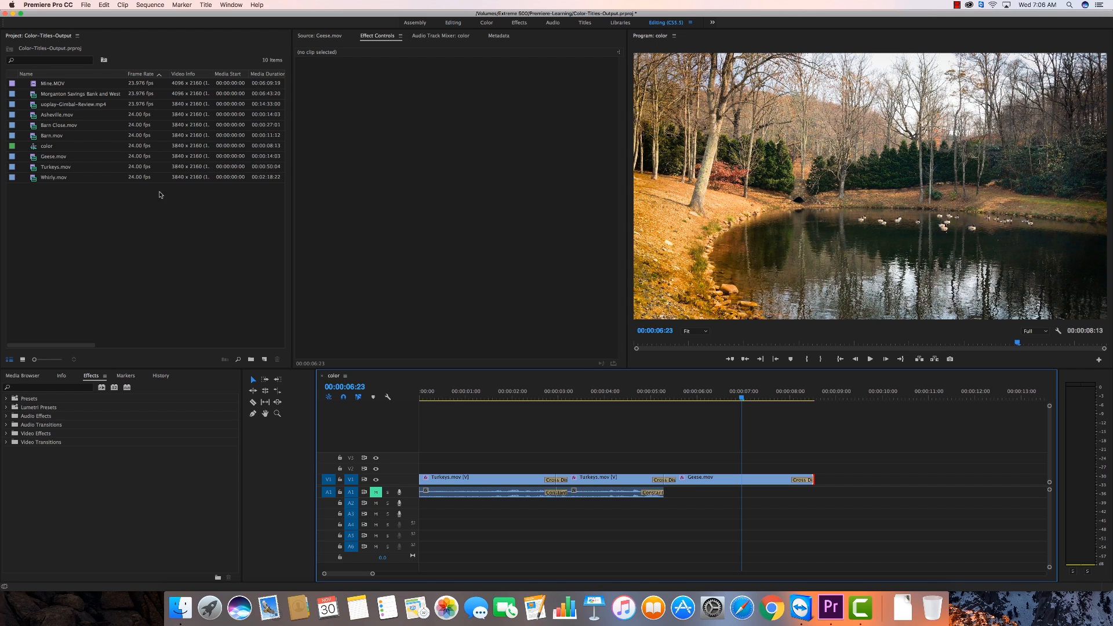
click(86, 6)
mouse_move(92, 16)
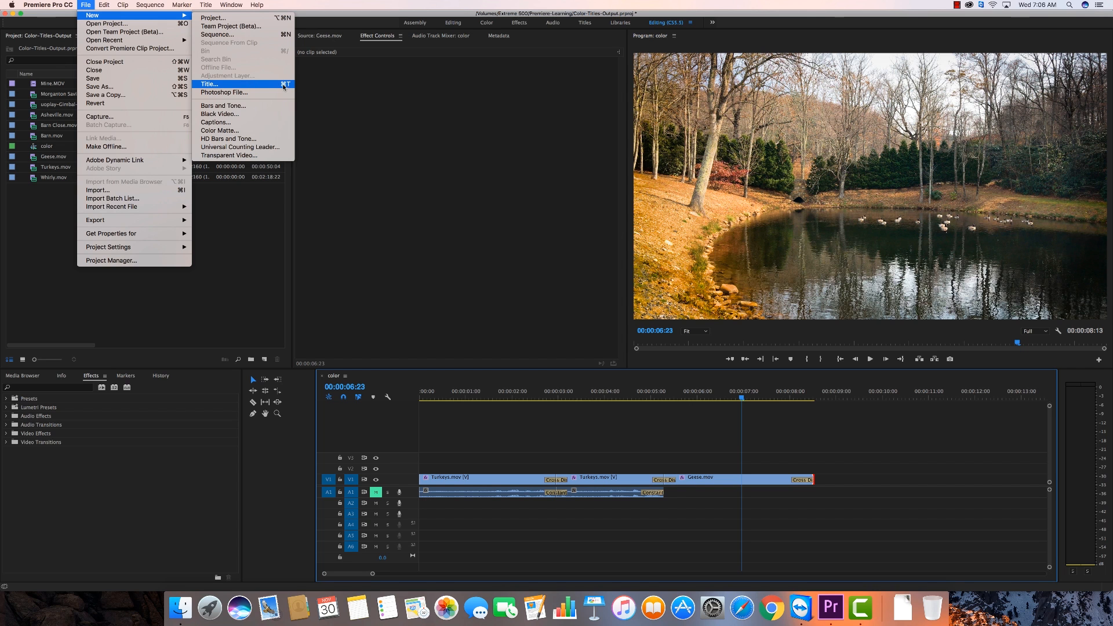
click(70, 278)
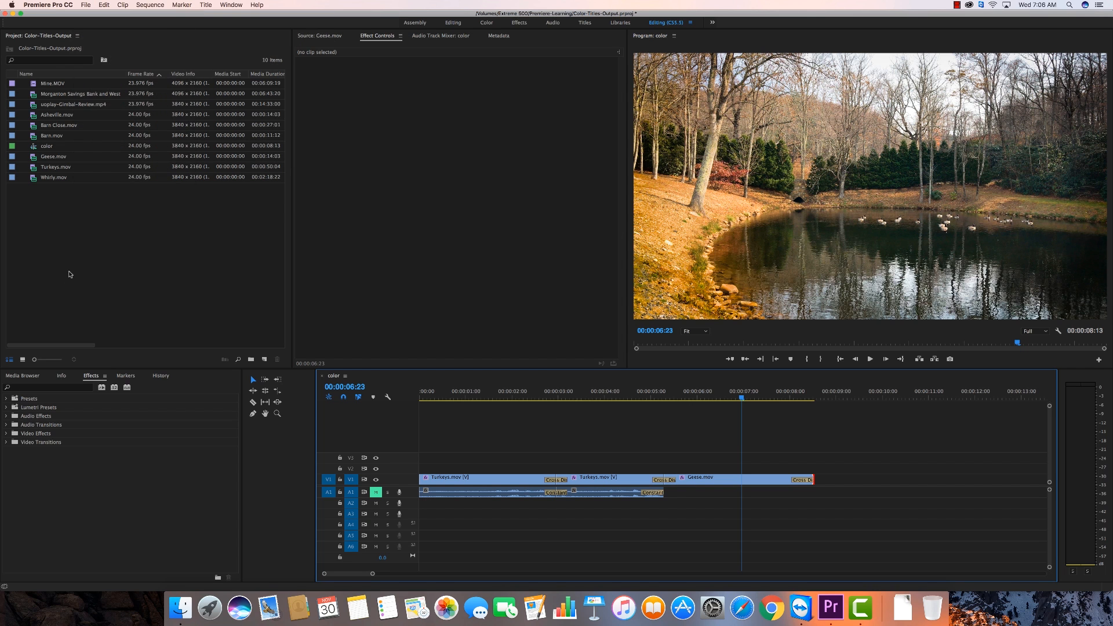
right_click(64, 216)
mouse_move(90, 253)
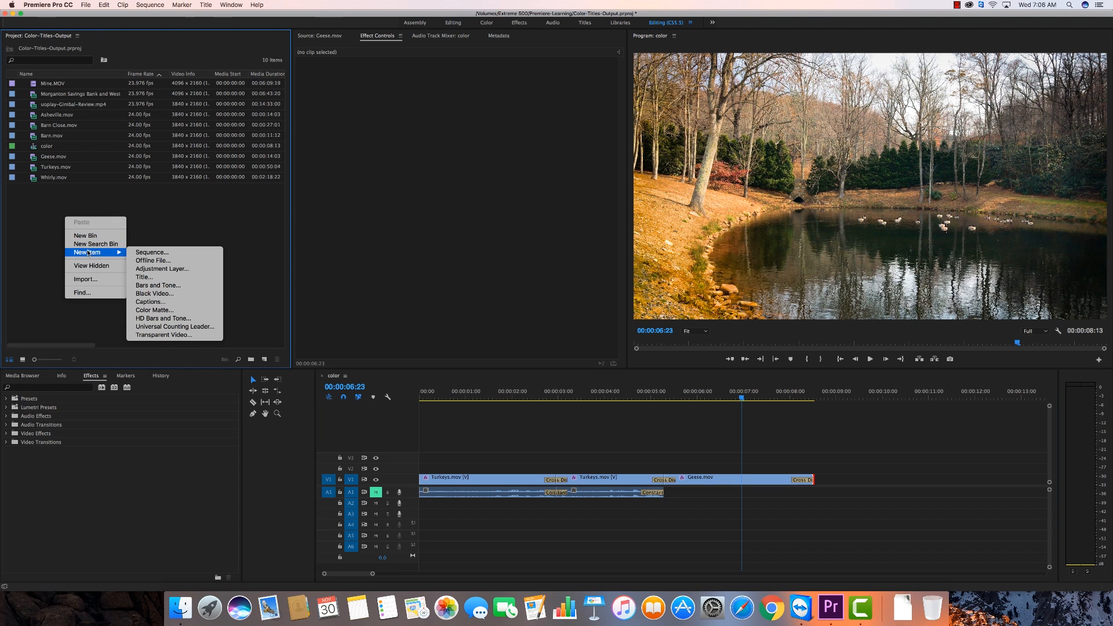
click(156, 232)
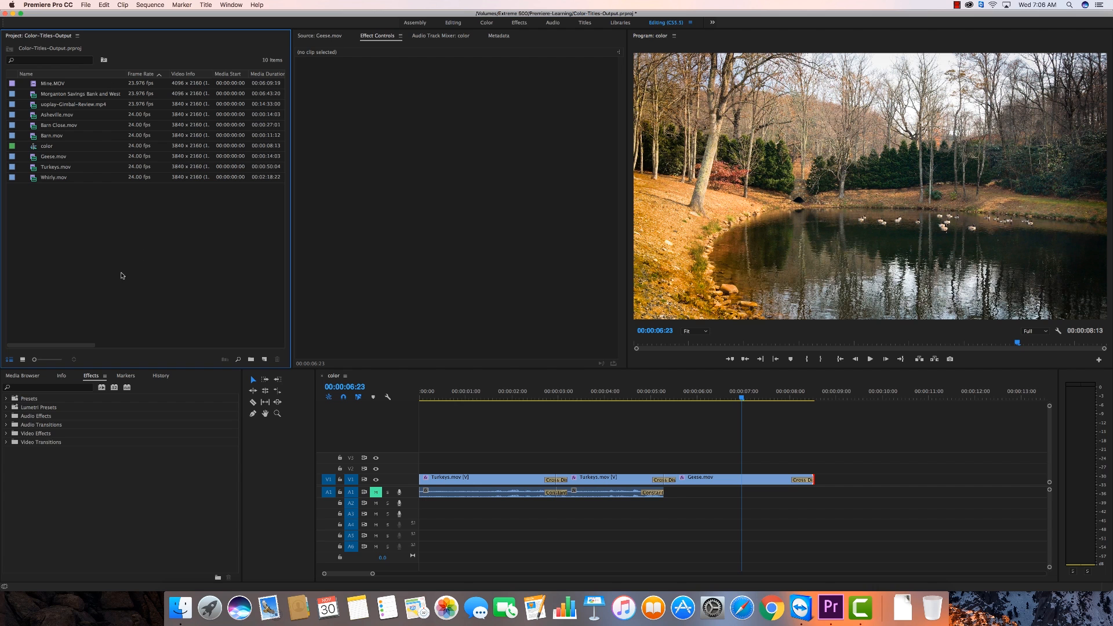
Create a new title item named title-training1 with the default video settings.
right_click(75, 230)
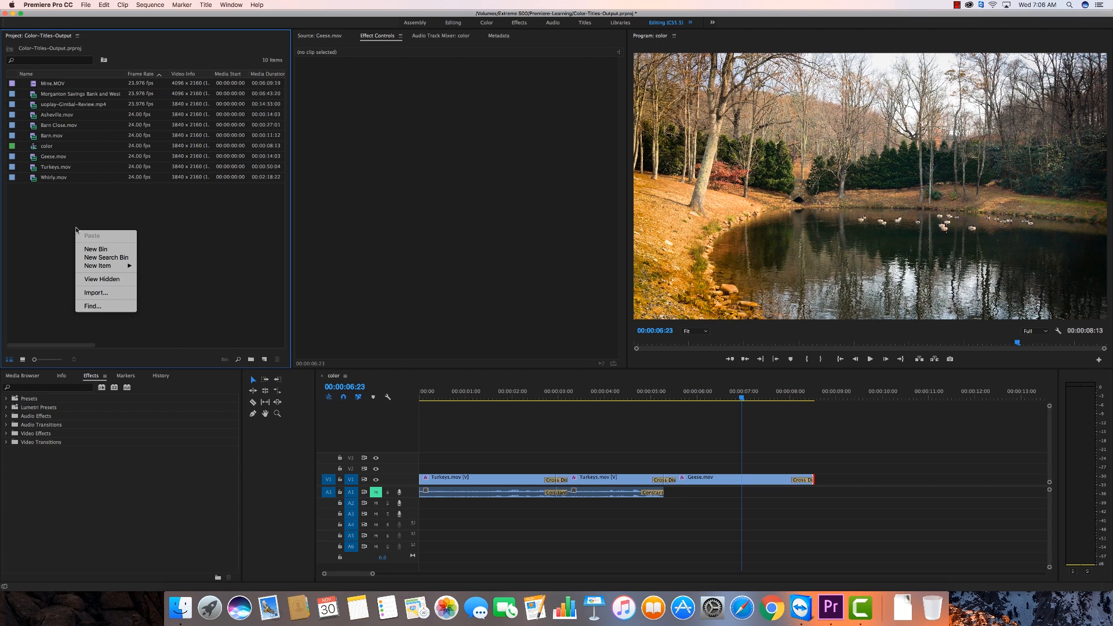
mouse_move(128, 265)
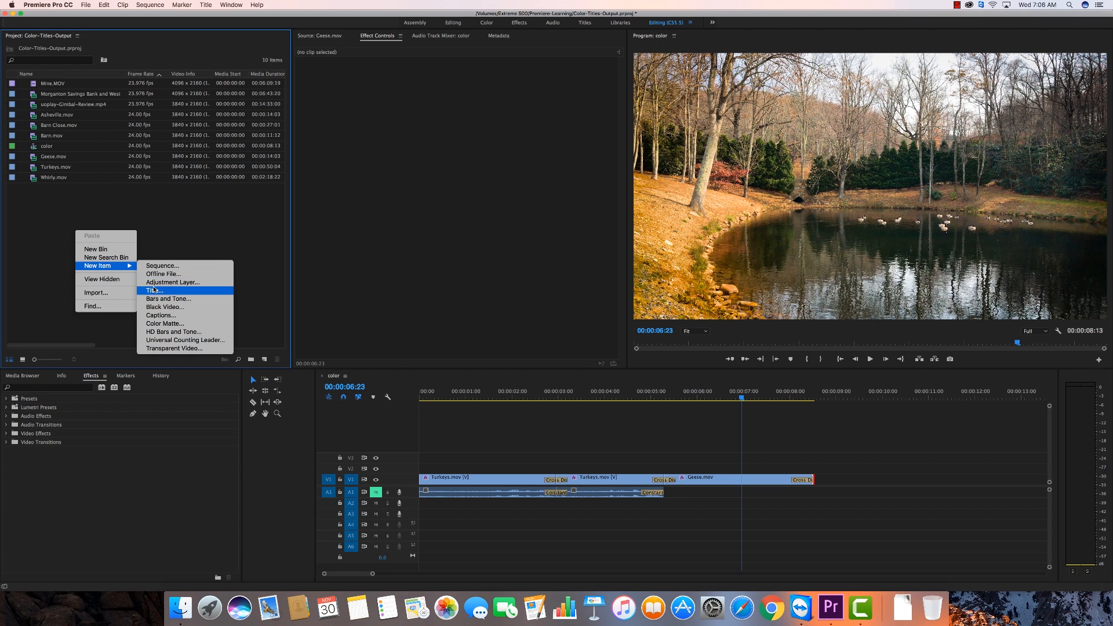
click(154, 290)
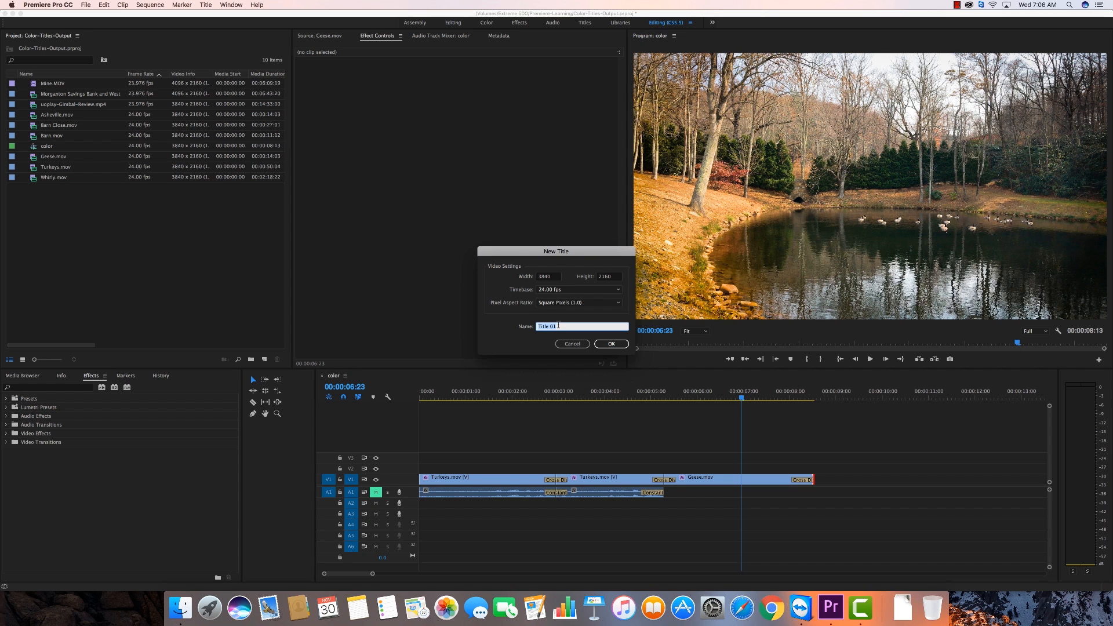
text(t)
click(612, 344)
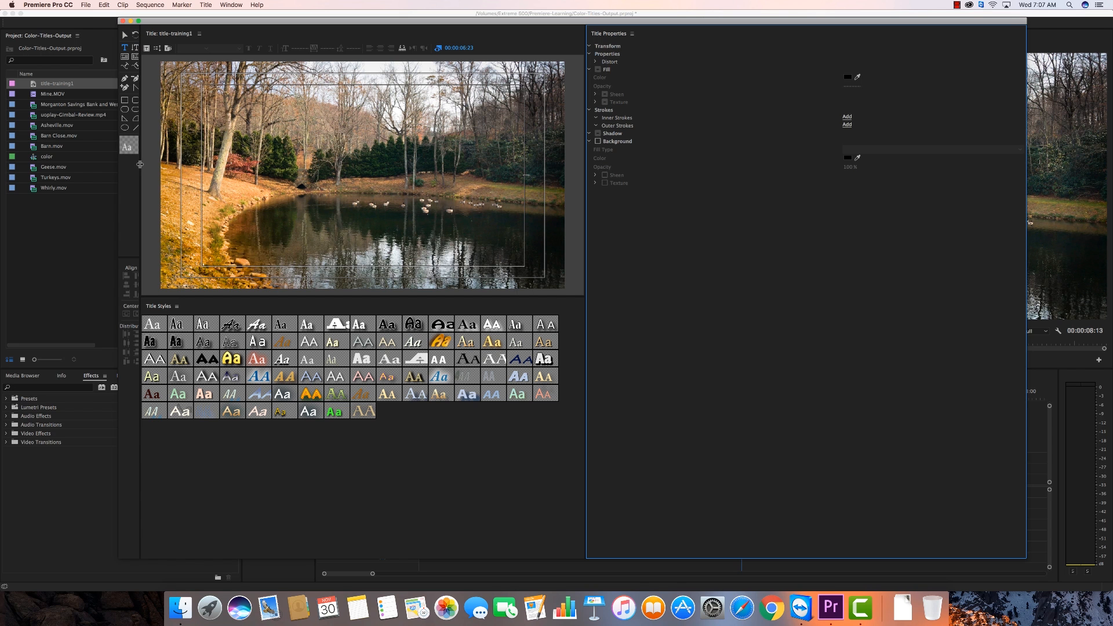
Narrow the title editor window and adjust its panel widths to fit the preview, tools and properties.
drag(140, 164, 149, 164)
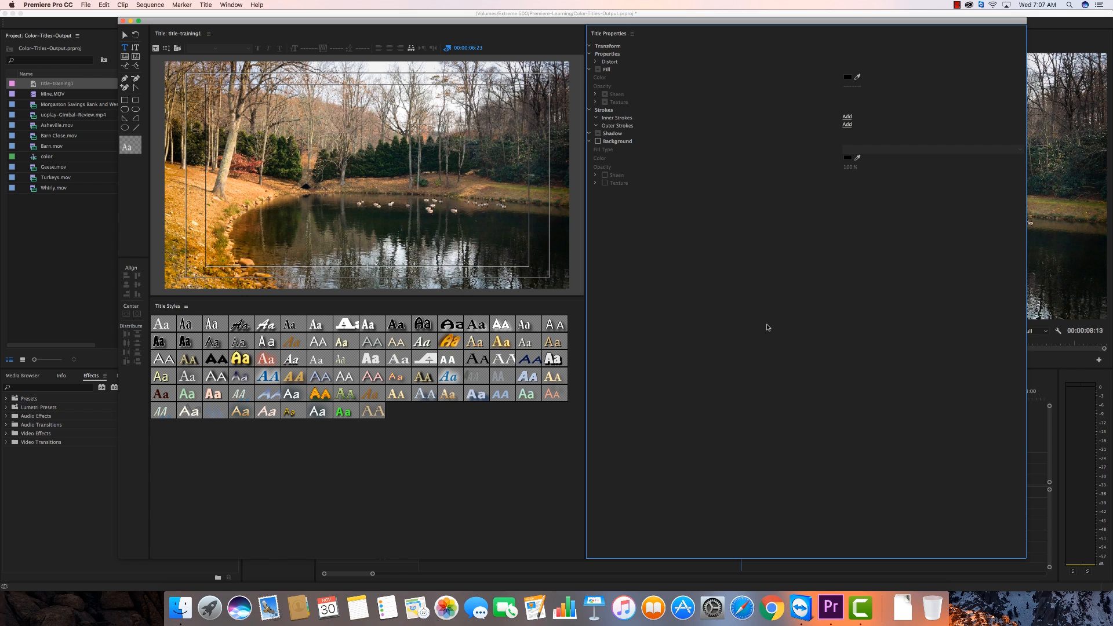
drag(1027, 261, 907, 265)
drag(534, 248, 564, 248)
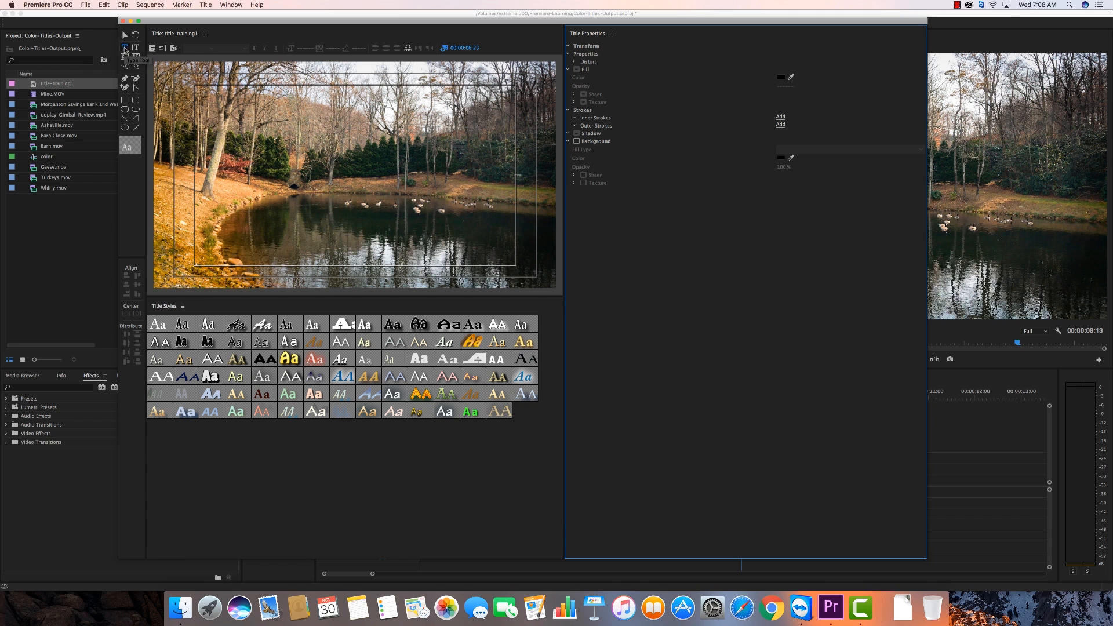
Draw a text box about 3066 wide and 218 high across the lower title-safe area, reading "Geese in Little Switzerland, NC".
click(125, 48)
key(super+s)
drag(199, 249, 516, 268)
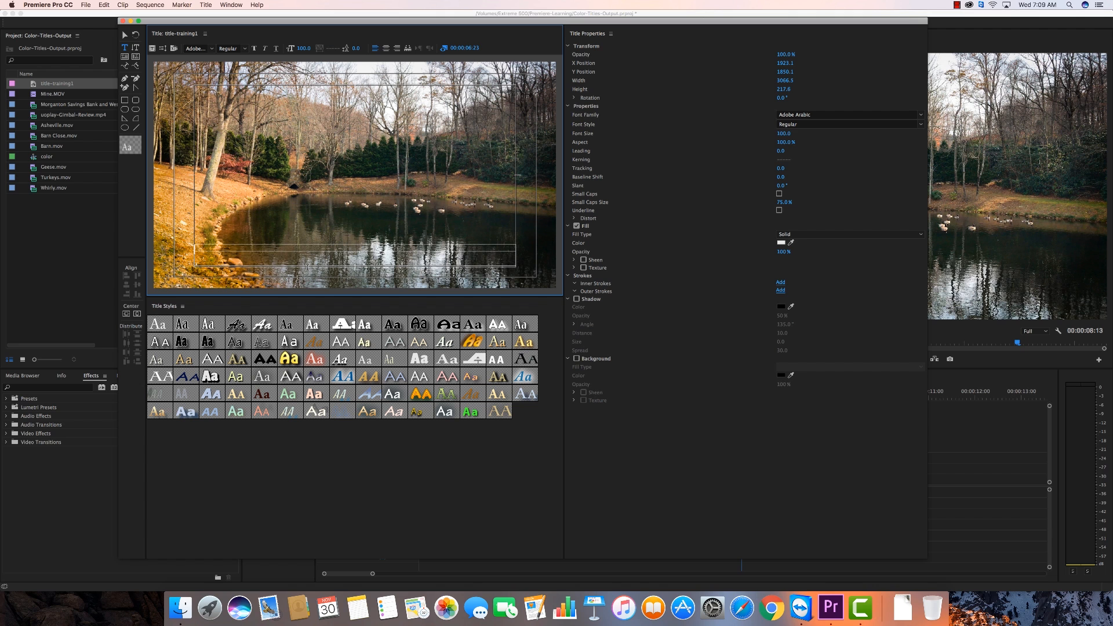
text(Geese in Li)
key(BackSpace)
key(BackSpace)
text(ttle Switzerland, NC)
Select the entire title text and set its font size to 200.
drag(295, 250, 189, 250)
click(295, 250)
double_click(253, 249)
click(253, 250)
double_click(253, 249)
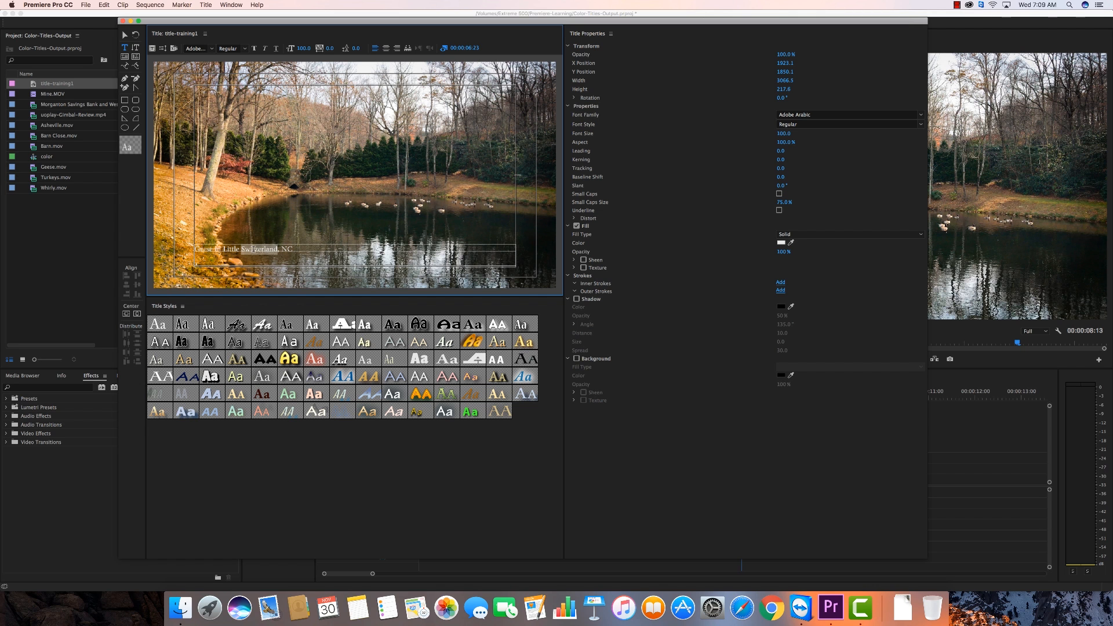
click(290, 250)
drag(295, 250, 192, 251)
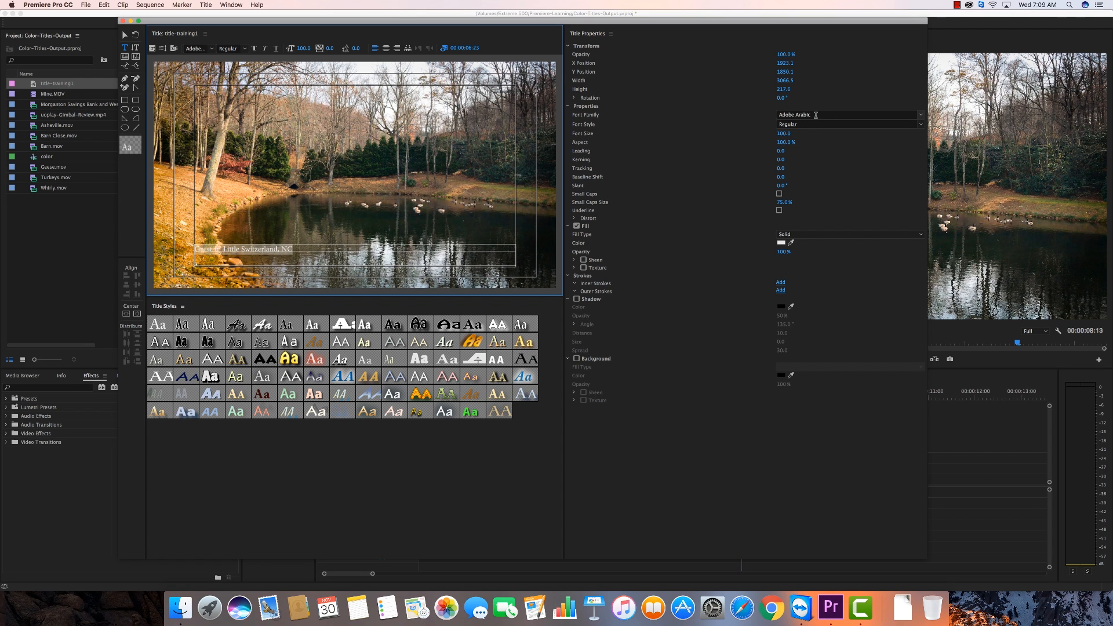
click(783, 134)
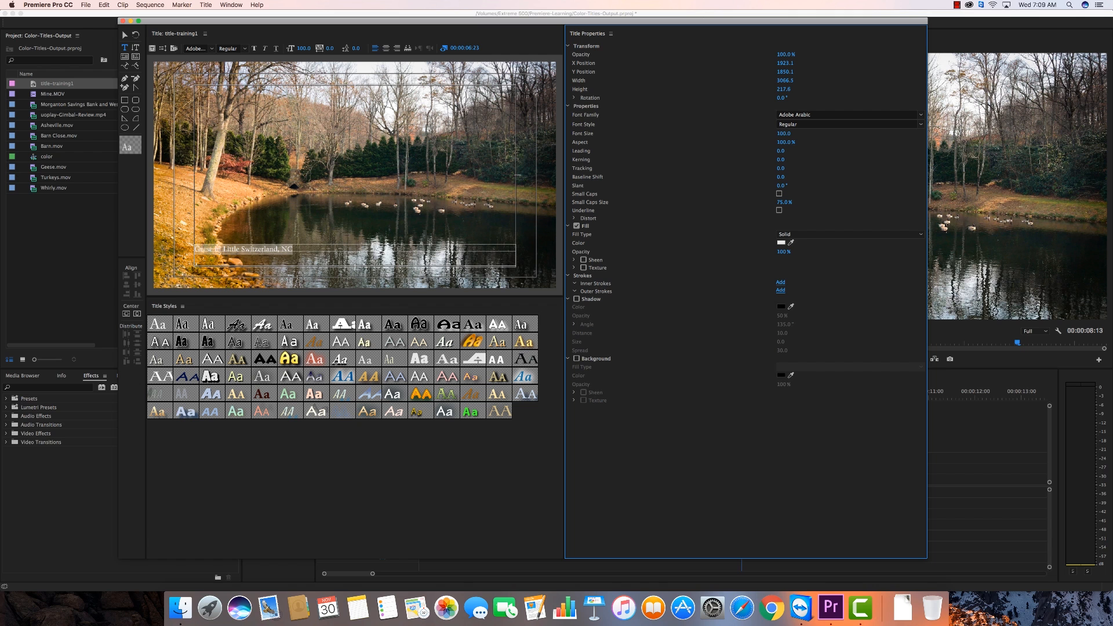
drag(782, 134, 794, 134)
click(783, 133)
click(780, 133)
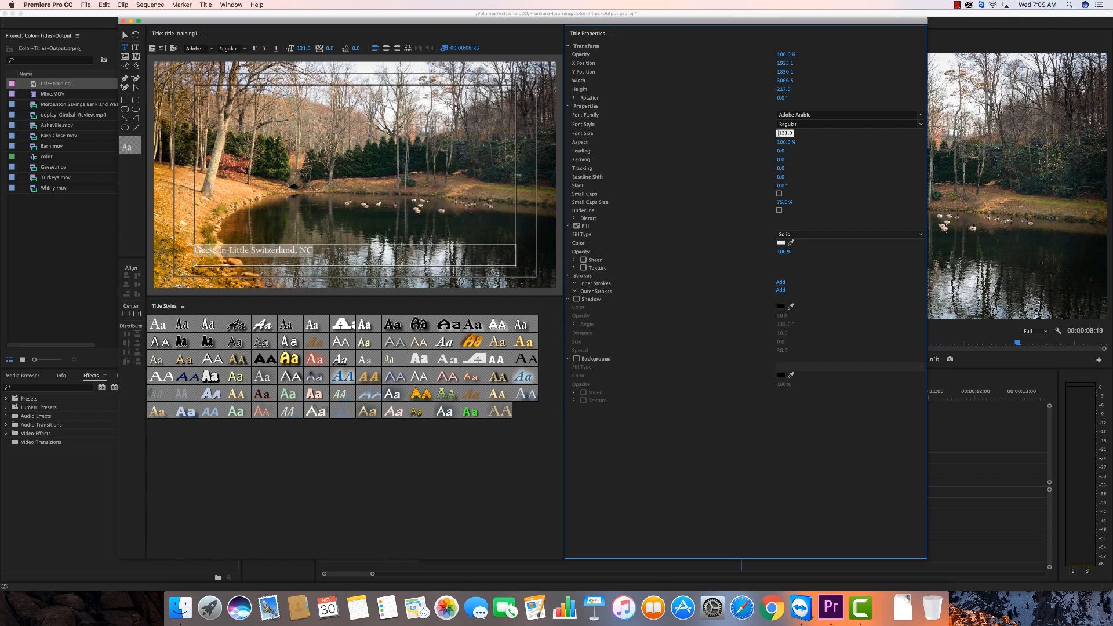
double_click(779, 134)
text(200)
key(Return)
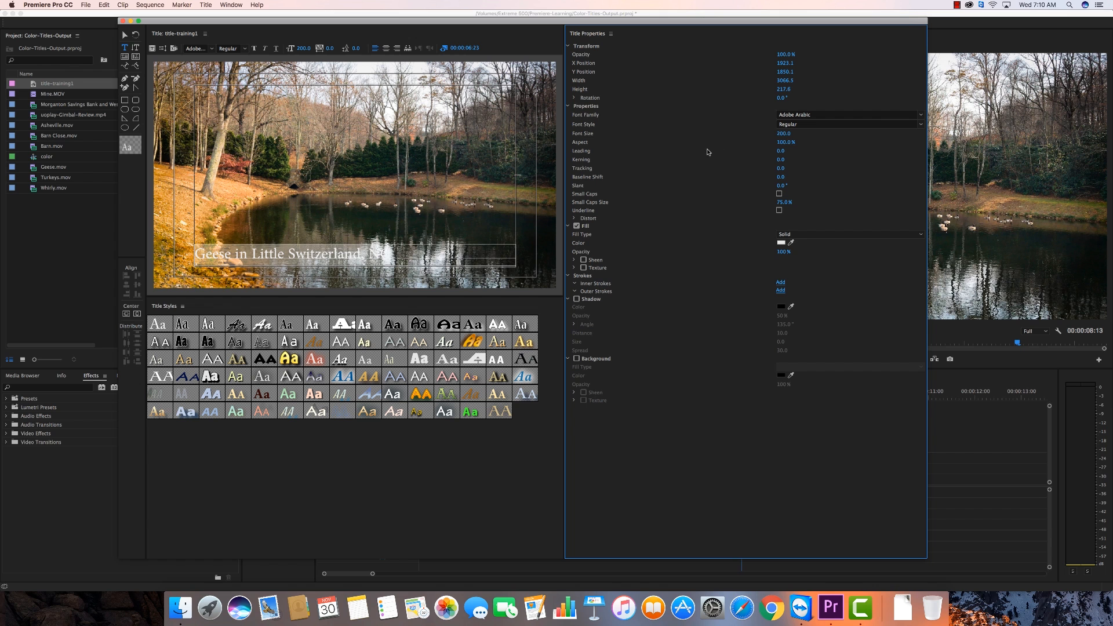
Increase the selected title text's font size to 281.
click(783, 133)
click(767, 140)
drag(782, 133, 830, 133)
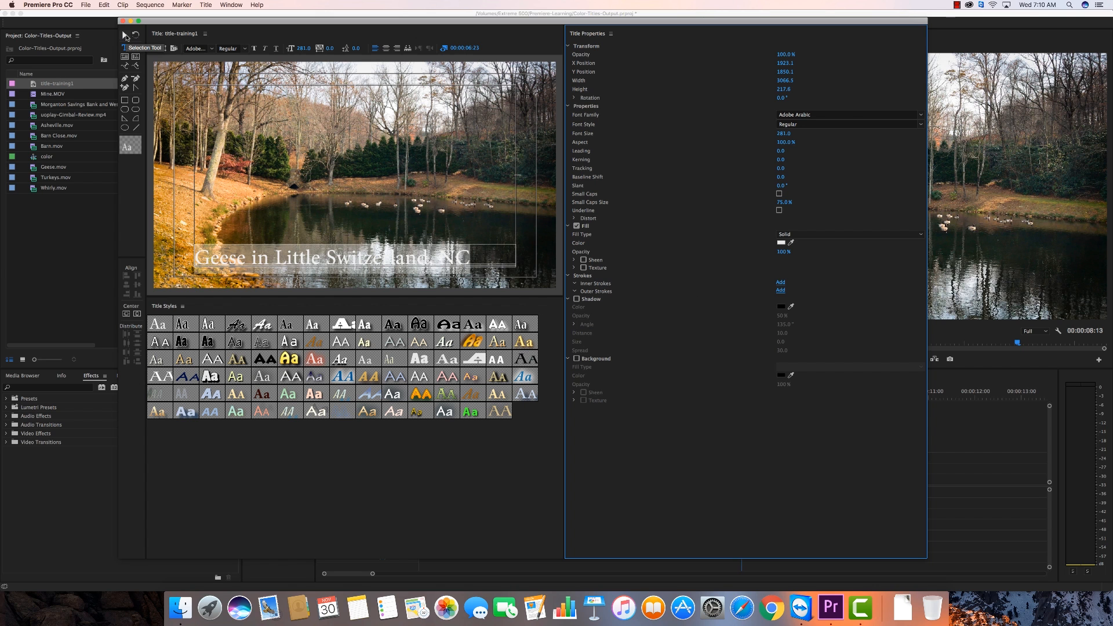
Select the title's text box as an object and center its text horizontally.
click(125, 36)
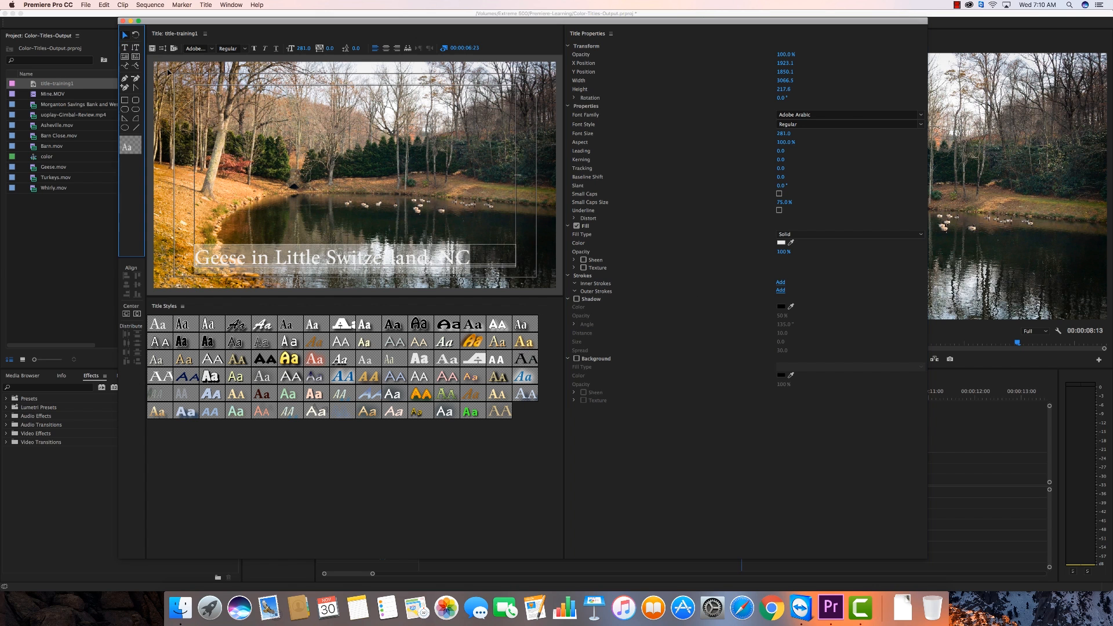
click(346, 226)
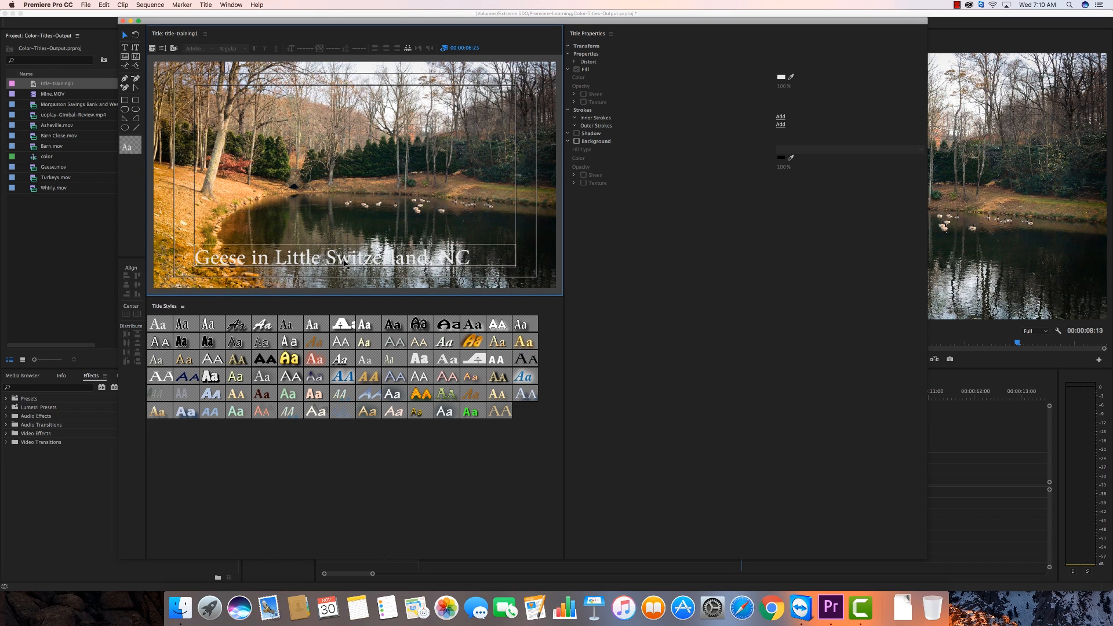
click(345, 264)
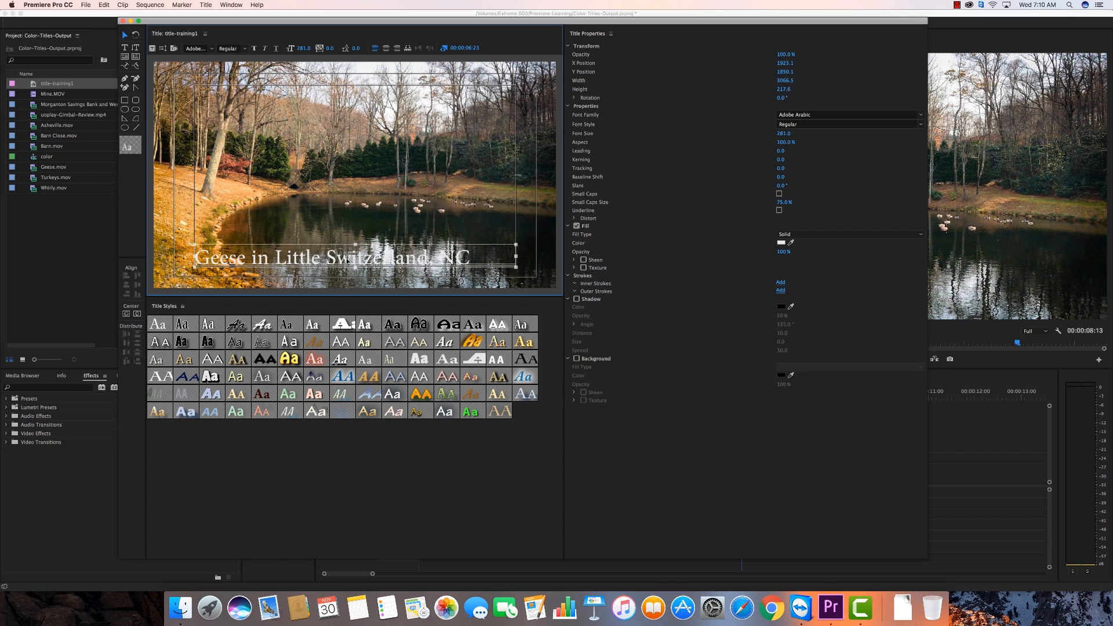
click(387, 49)
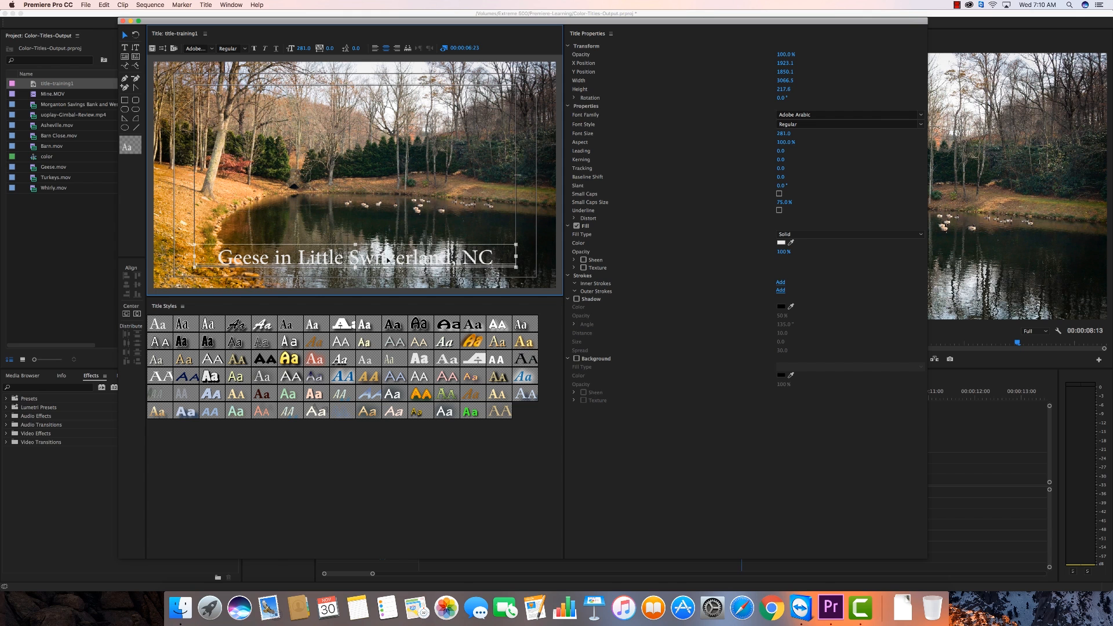
Set the title text's fill color to the near-white FFFDFD.
click(781, 243)
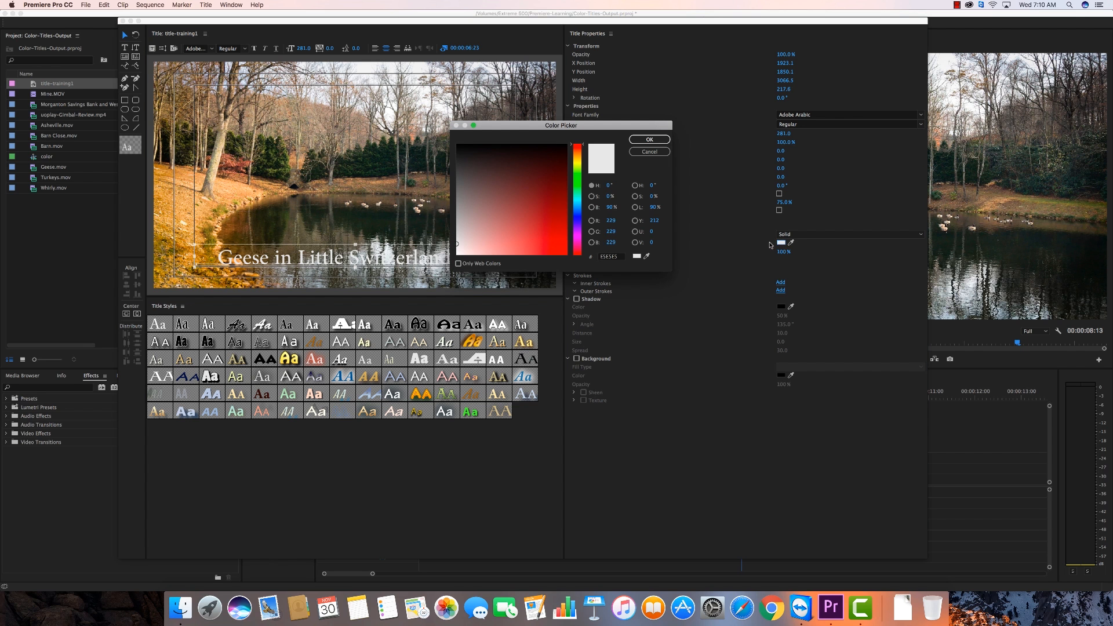
drag(458, 244, 456, 255)
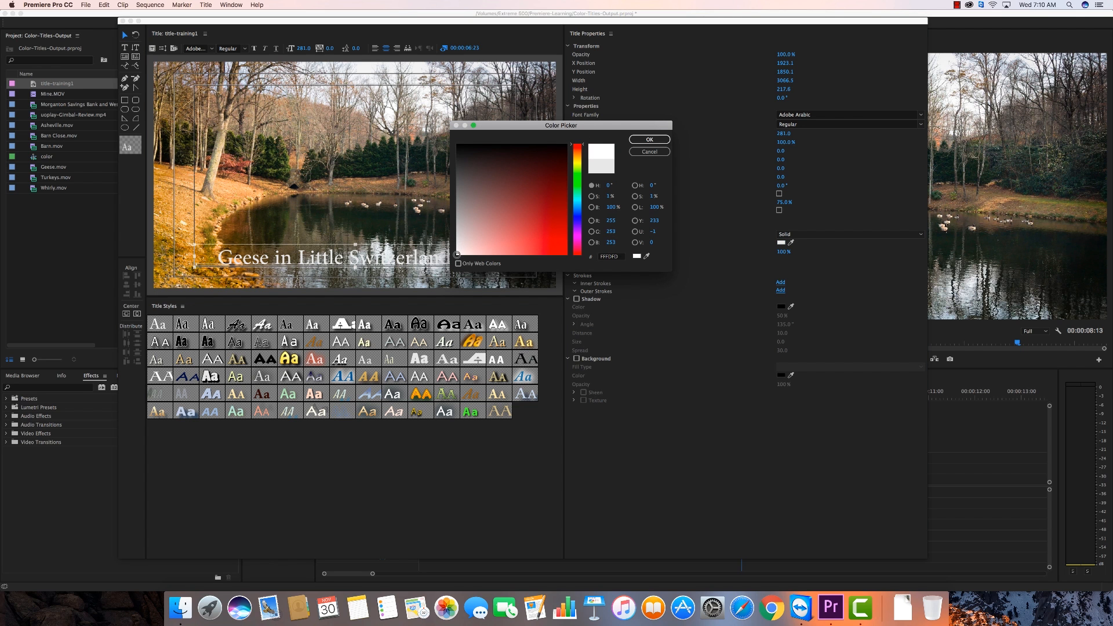
click(648, 140)
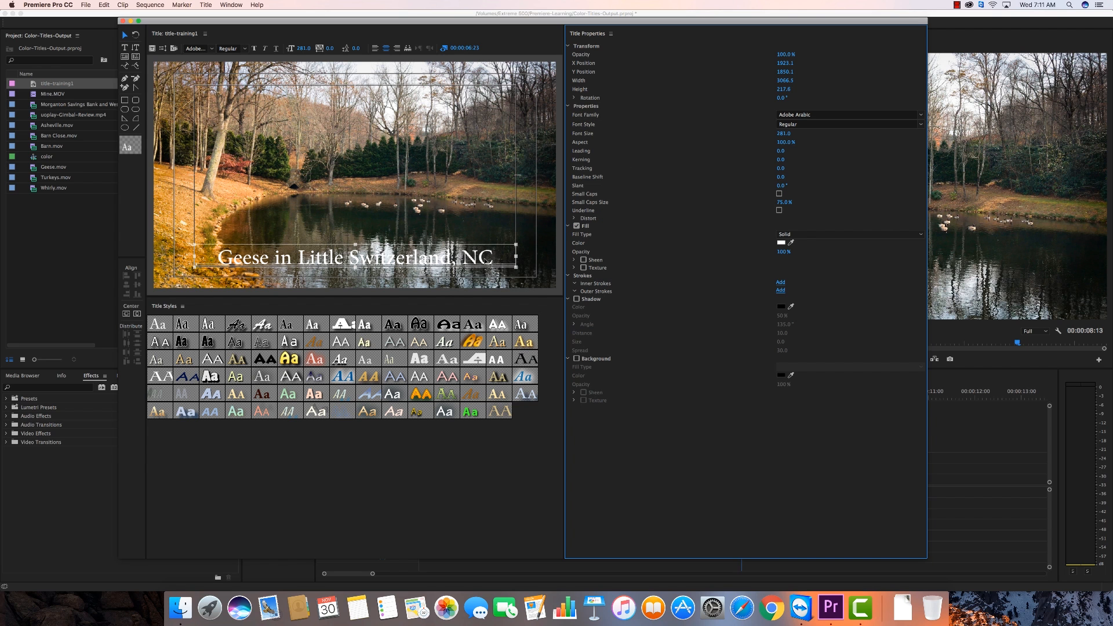
click(781, 243)
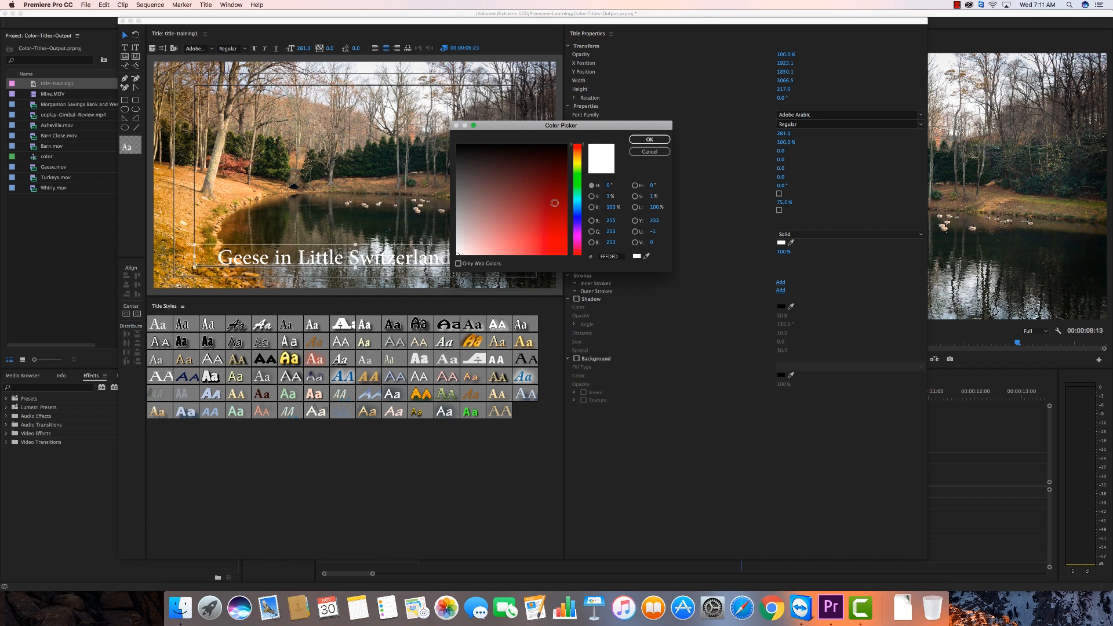
mouse_move(584, 146)
mouse_down()
mouse_move(586, 237)
mouse_move(584, 153)
mouse_up()
click(650, 141)
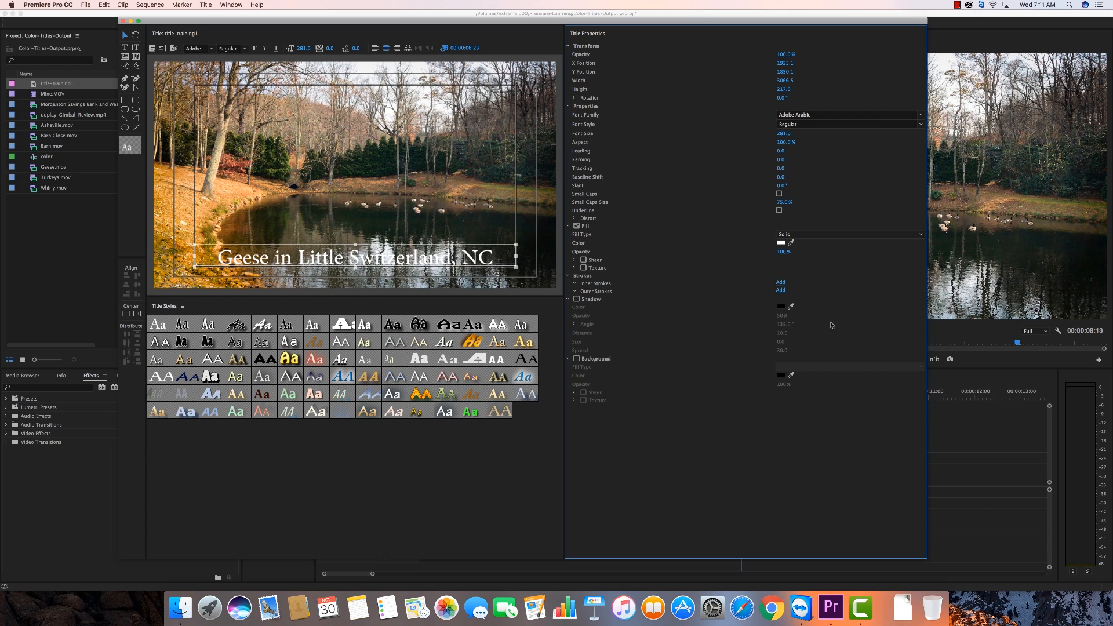
Enable the shadow on the title text.
click(577, 300)
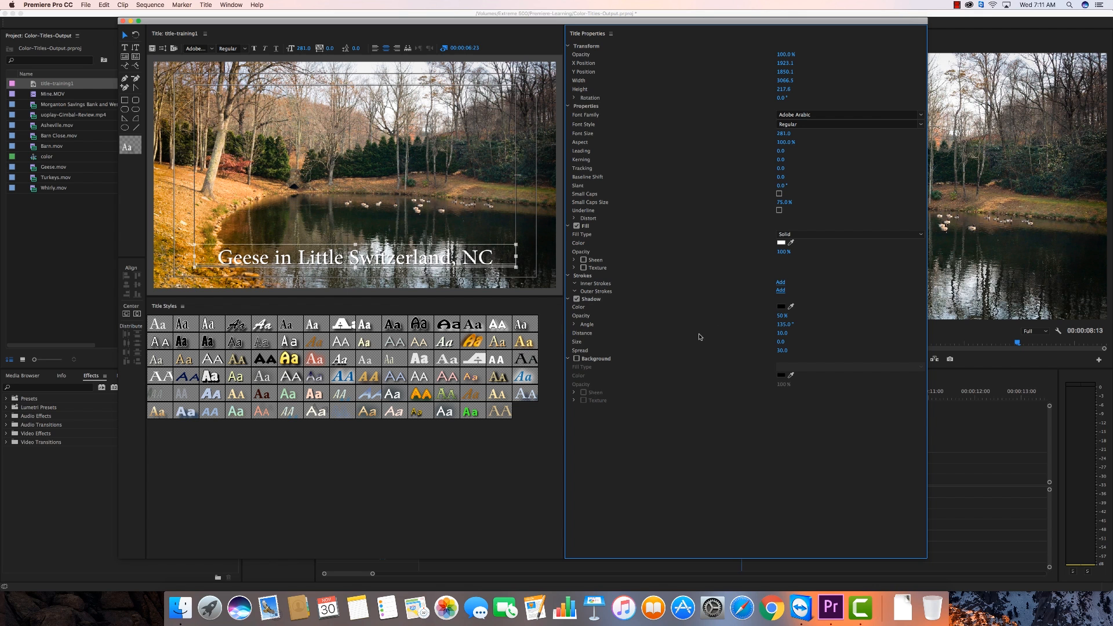
Set the title text's shadow opacity to 75% and its shadow distance to 25.
click(781, 316)
key(Return)
click(786, 334)
text(25)
key(Return)
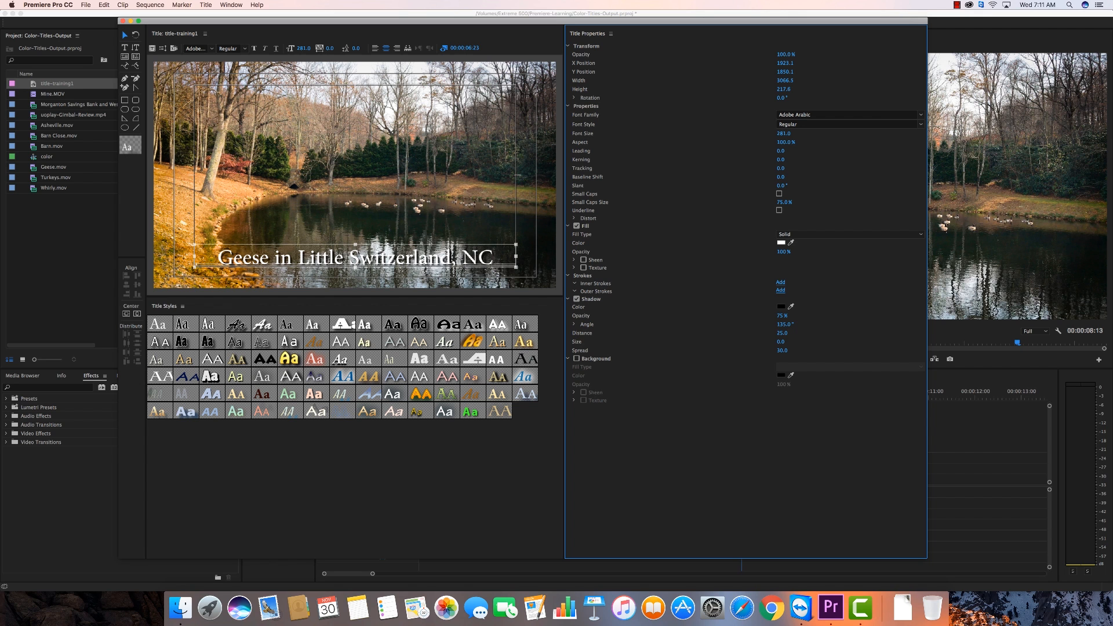
Reduce the title text's shadow distance to 15, set the shadow size to 10, and deselect the text box.
click(783, 334)
text(15)
key(Return)
text(10)
key(Return)
click(476, 221)
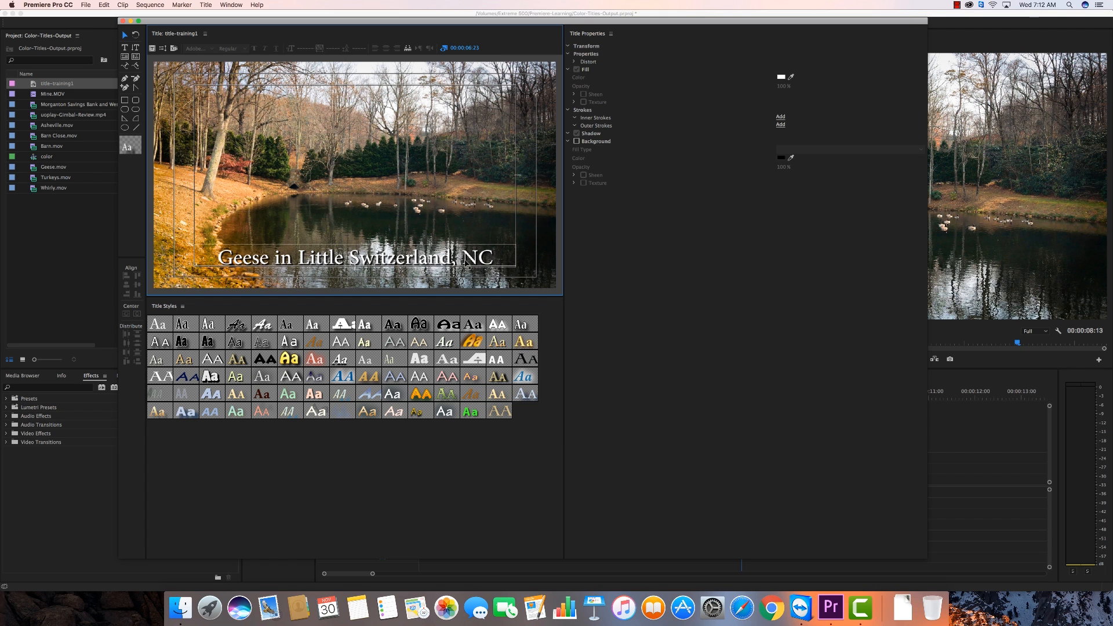
Select the full "Geese in Little Switzerland, NC" text and change its font family to Myriad Pro.
click(125, 48)
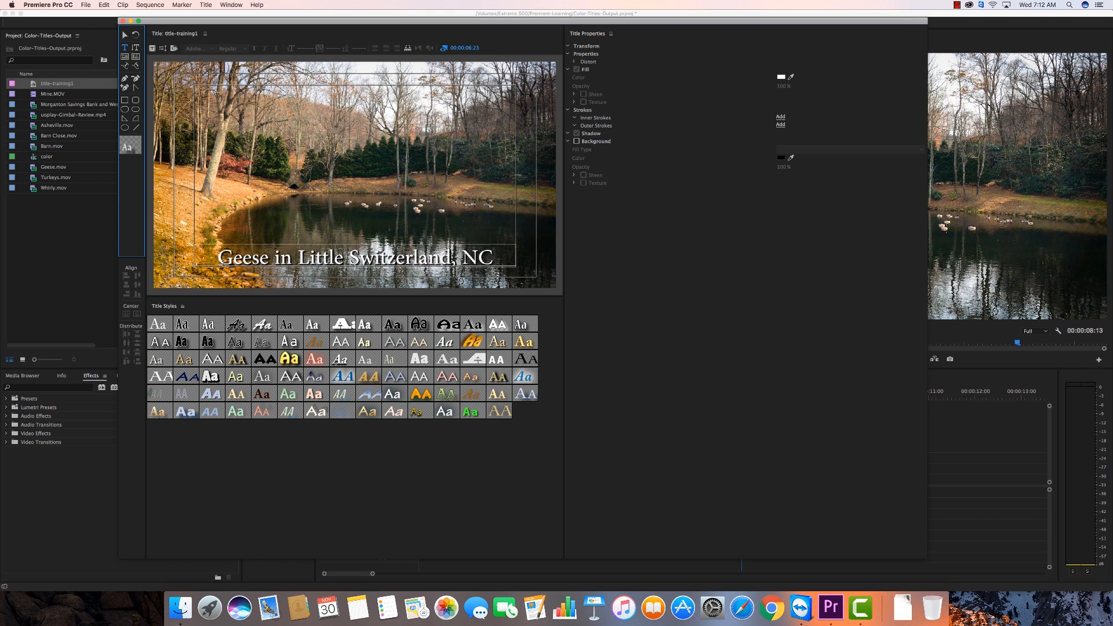
click(219, 259)
drag(219, 259, 492, 259)
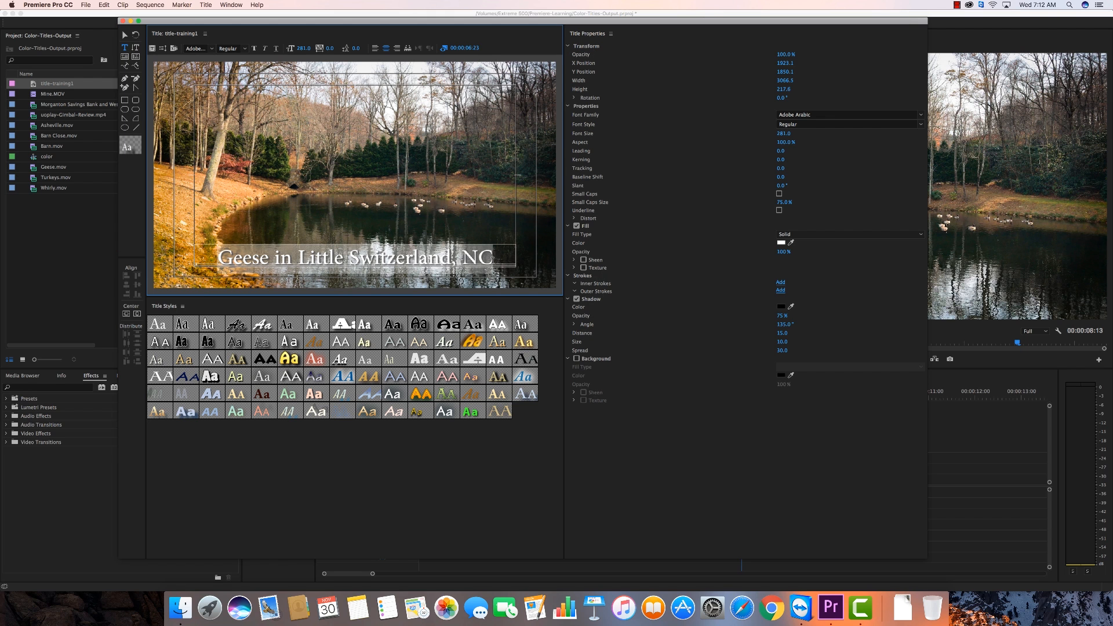
click(792, 116)
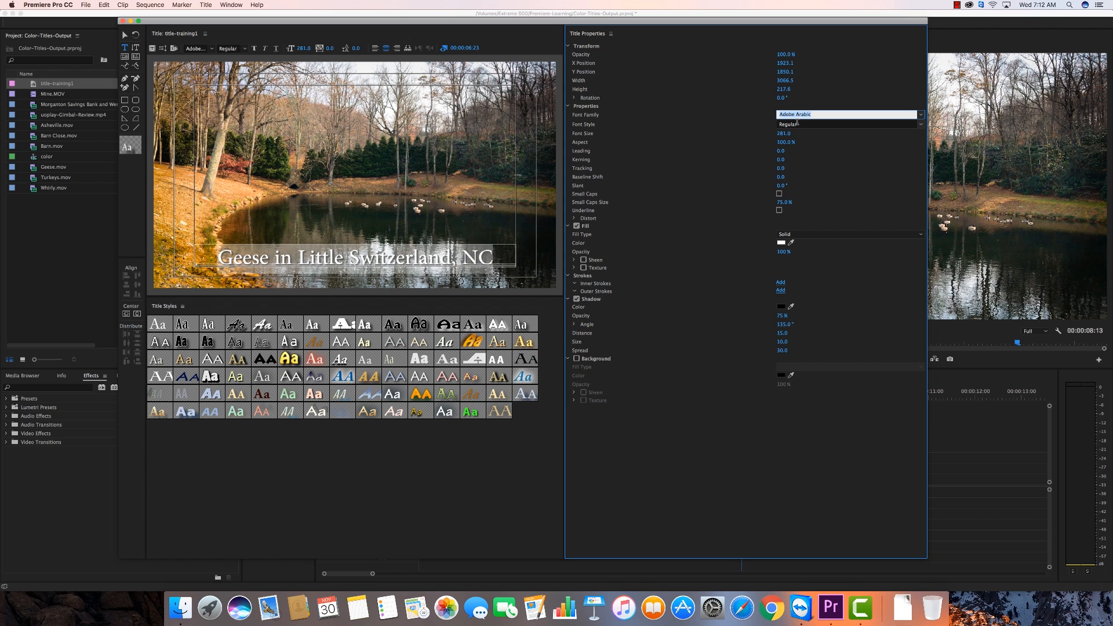
text(Myriad Pro)
click(922, 127)
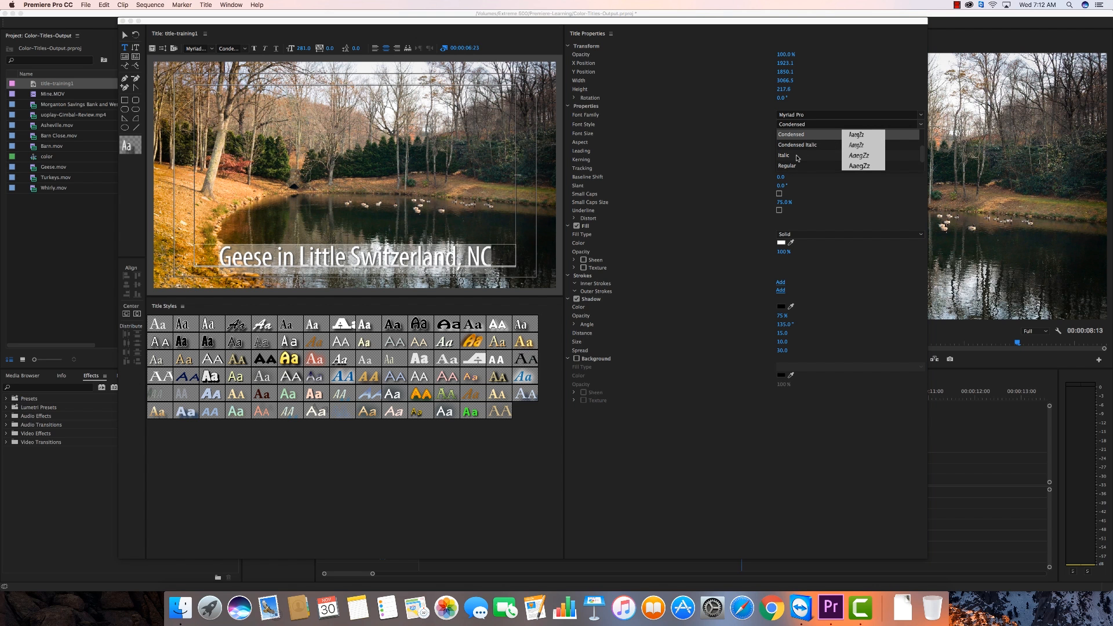
click(748, 156)
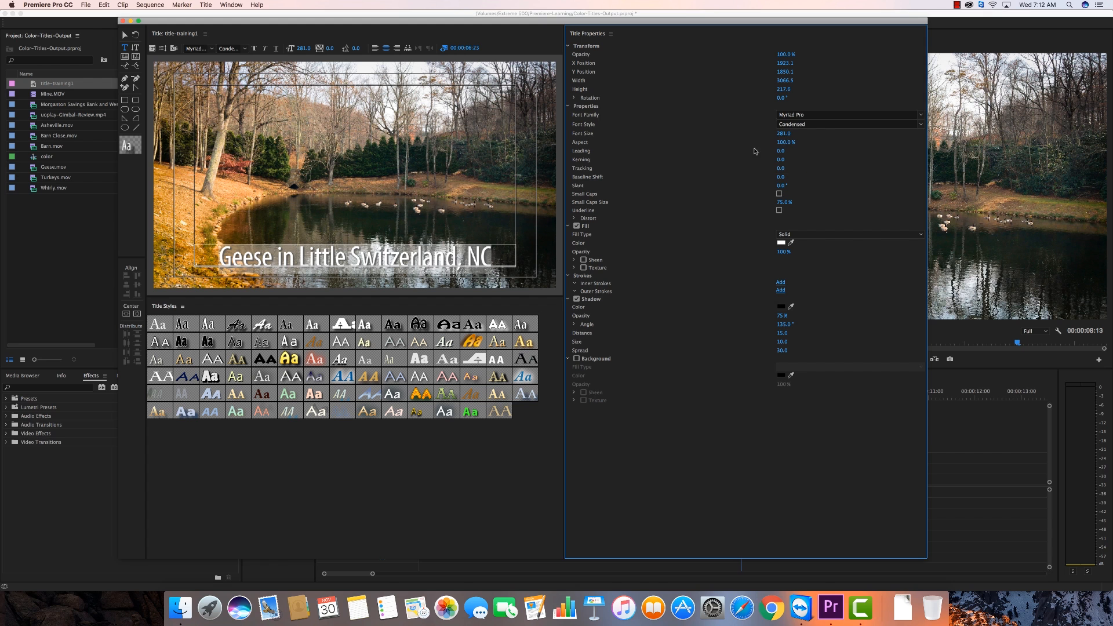
Set the selected title text's font style to Bold and reduce its font size to 222.
click(922, 127)
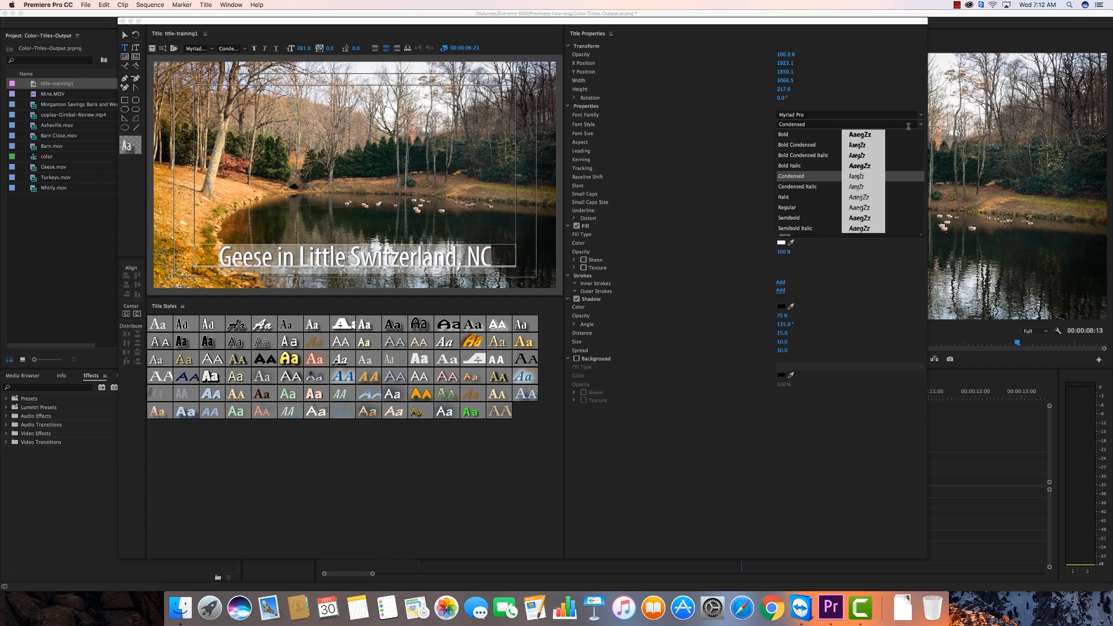
click(790, 136)
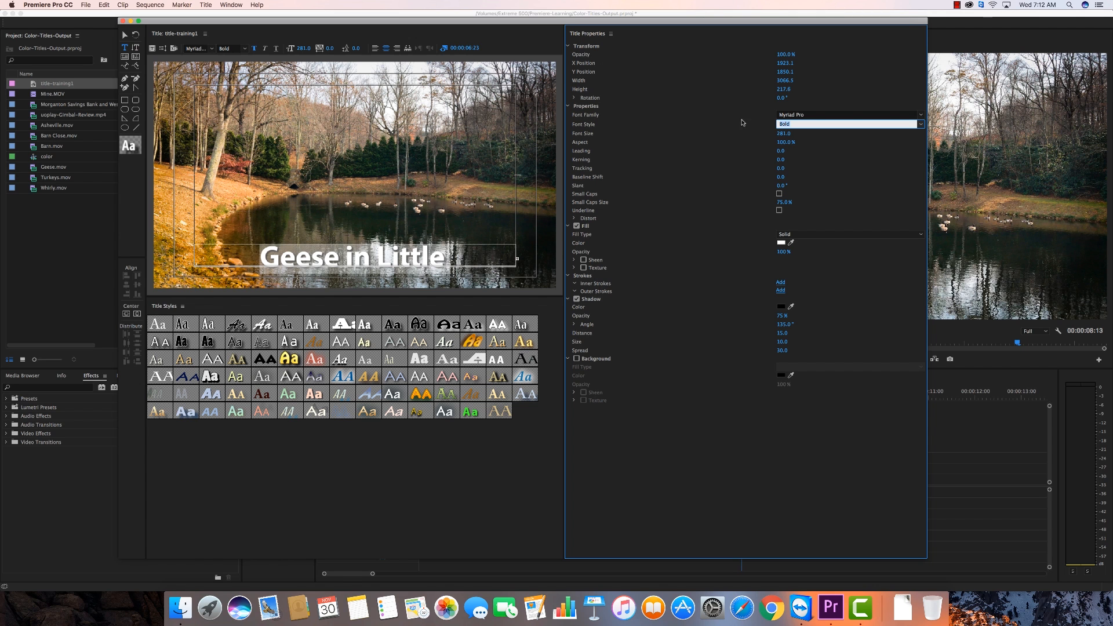
click(783, 134)
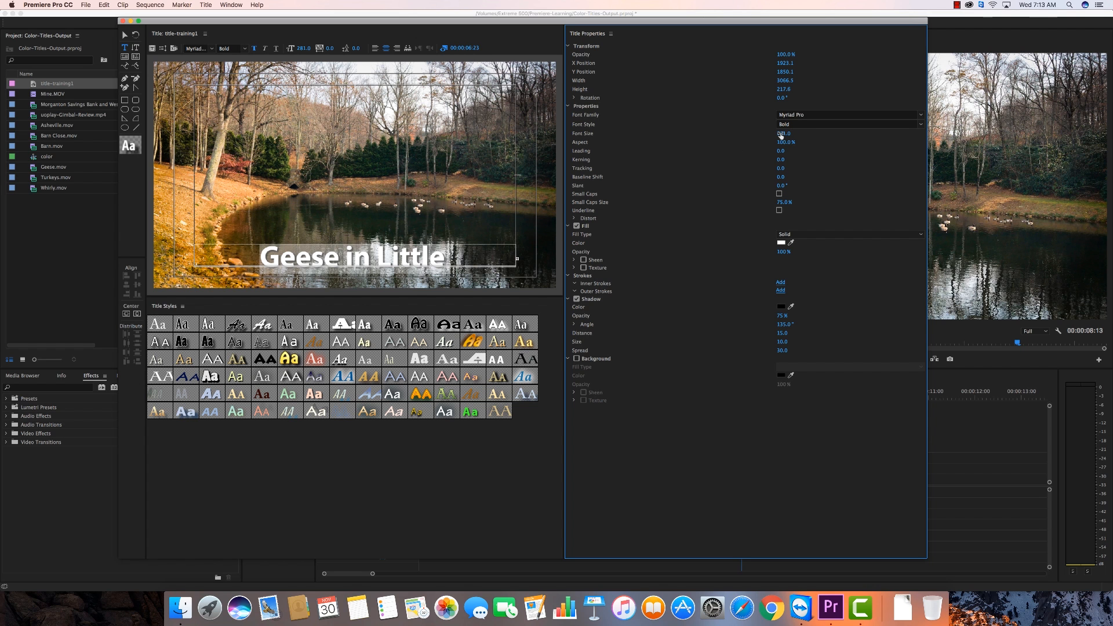
drag(783, 134, 750, 133)
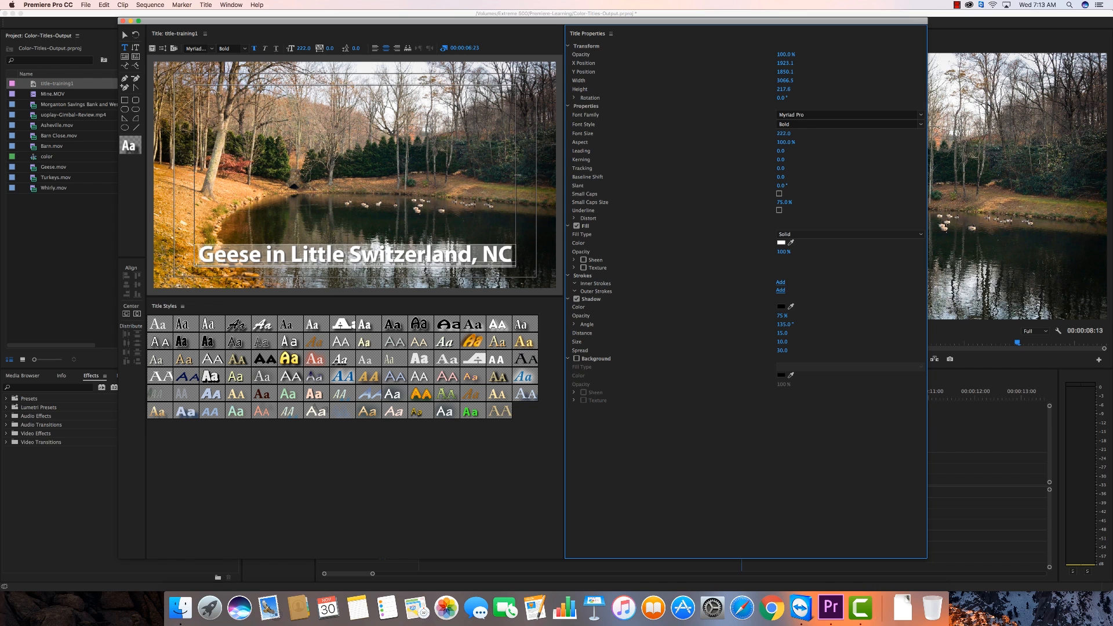
Try a 94% aspect on the title text, and restore the aspect to 100%.
mouse_move(785, 142)
mouse_down()
mouse_move(757, 142)
mouse_move(782, 142)
mouse_up()
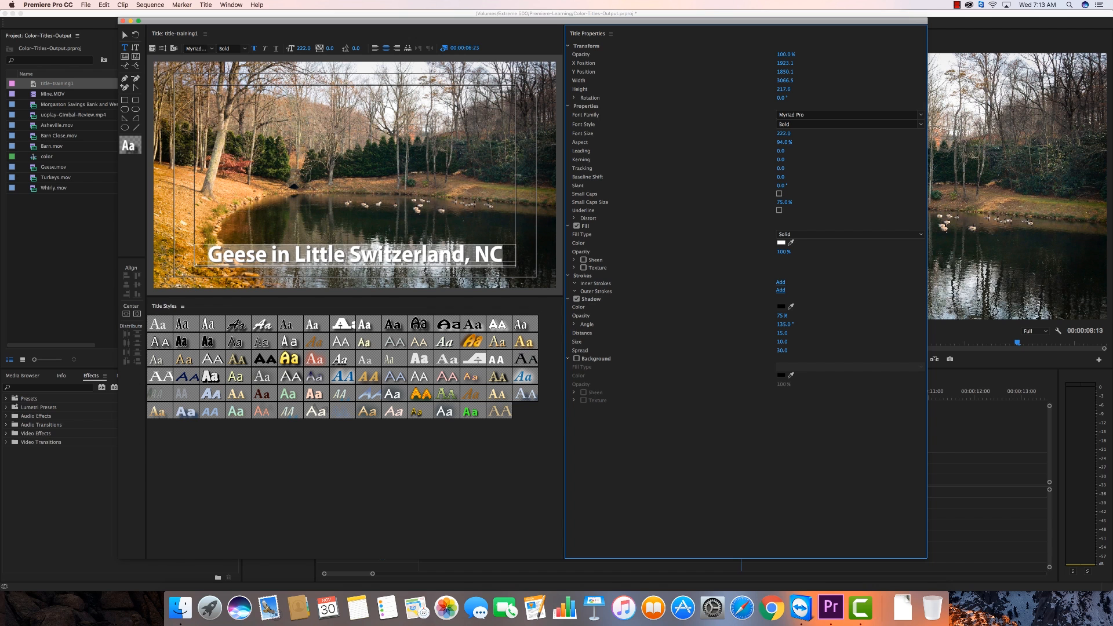
click(783, 142)
text(100)
key(Return)
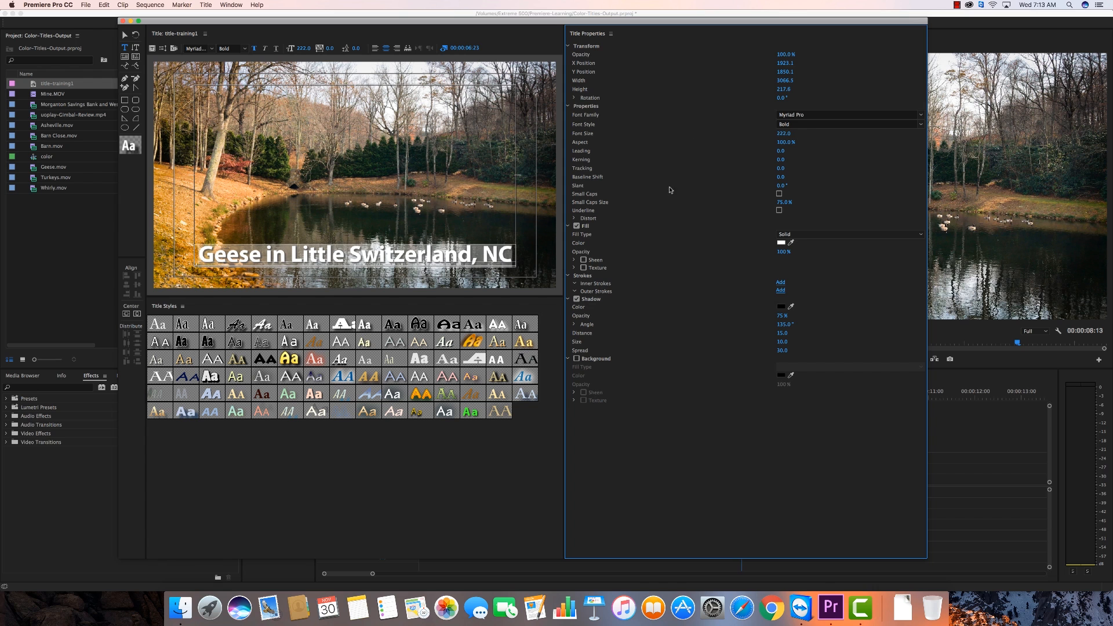
Adjust the upper edge of the title's text box to give it a height of about 242.
click(124, 35)
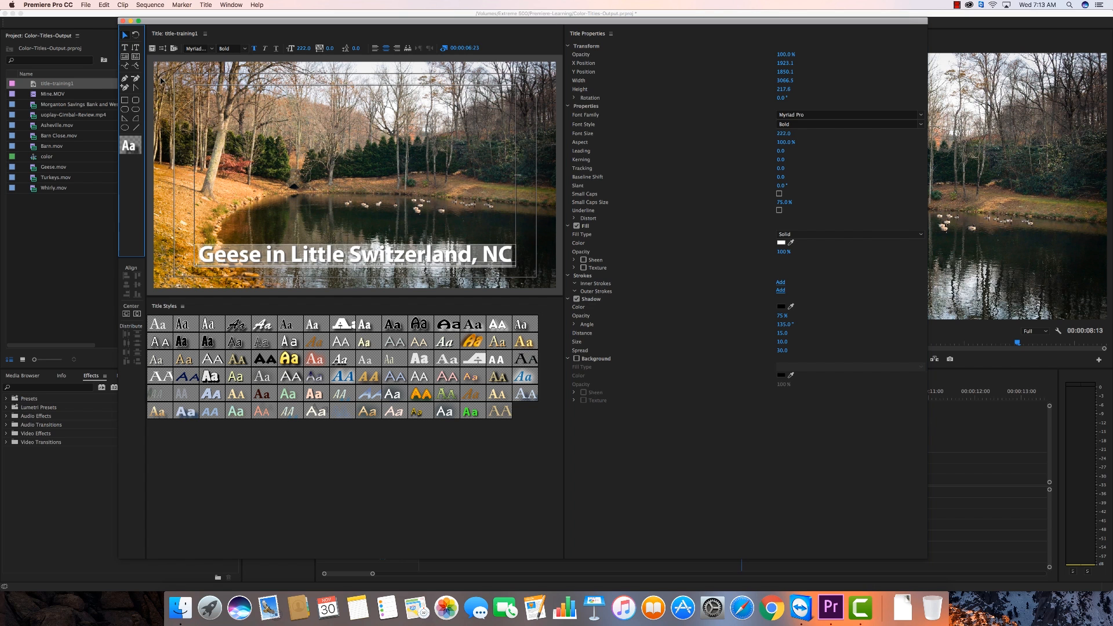
mouse_move(356, 244)
mouse_down()
mouse_move(355, 226)
mouse_move(358, 246)
mouse_up()
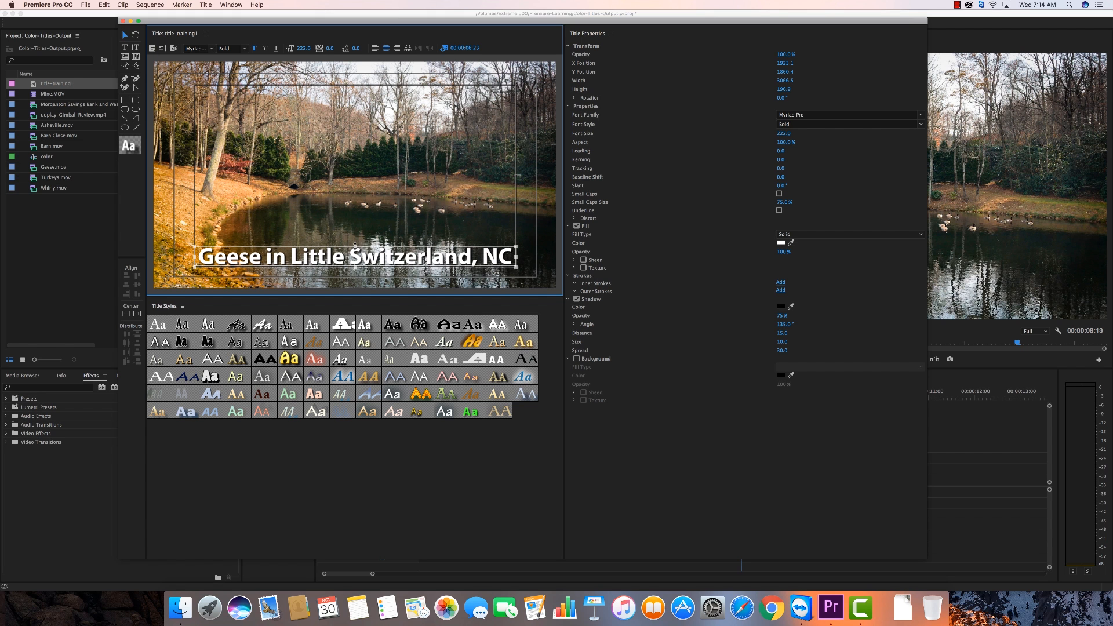
mouse_move(356, 246)
mouse_down()
mouse_move(356, 211)
mouse_move(357, 231)
mouse_up()
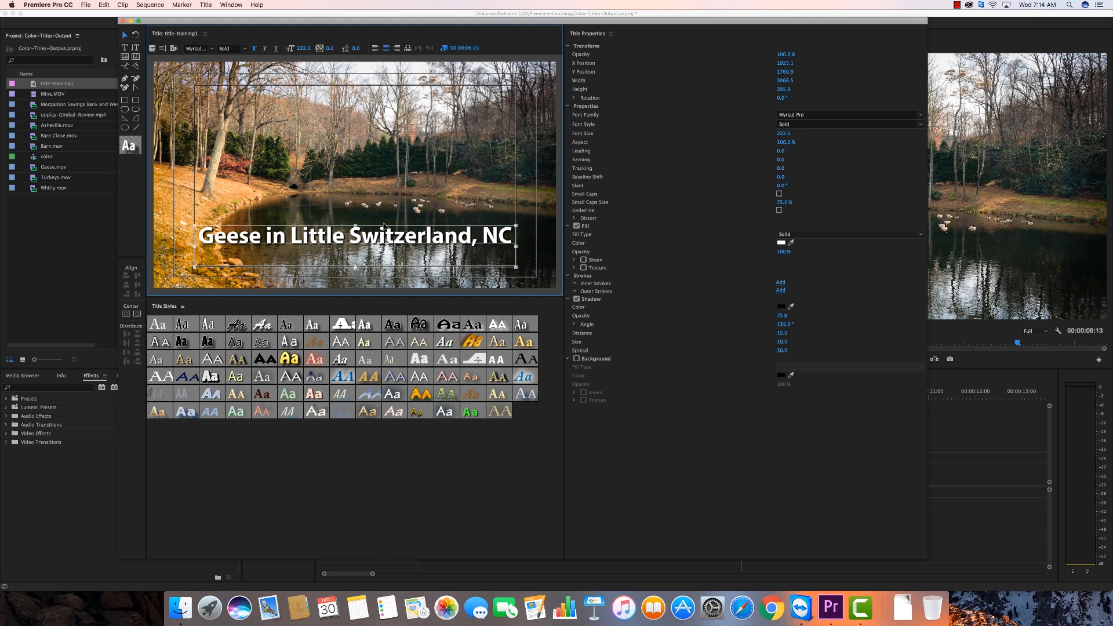
drag(356, 224, 357, 243)
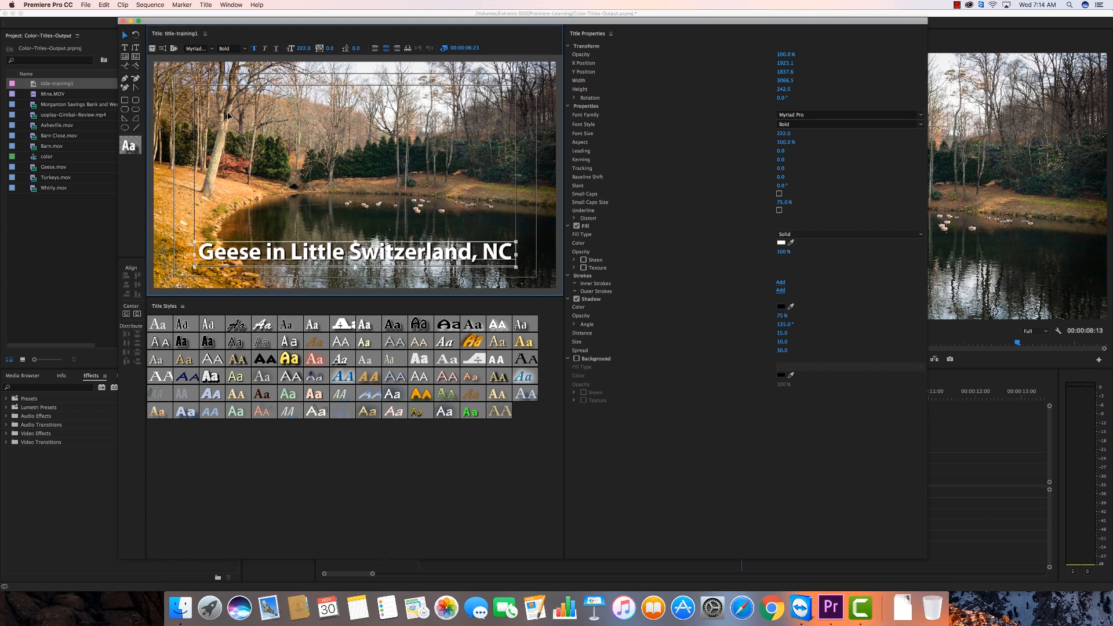
Add a second line reading "Shot by" plus the videographer's full name, and enlarge the text box to a height of about 524.
click(126, 51)
click(511, 251)
key(BackSpace)
click(124, 35)
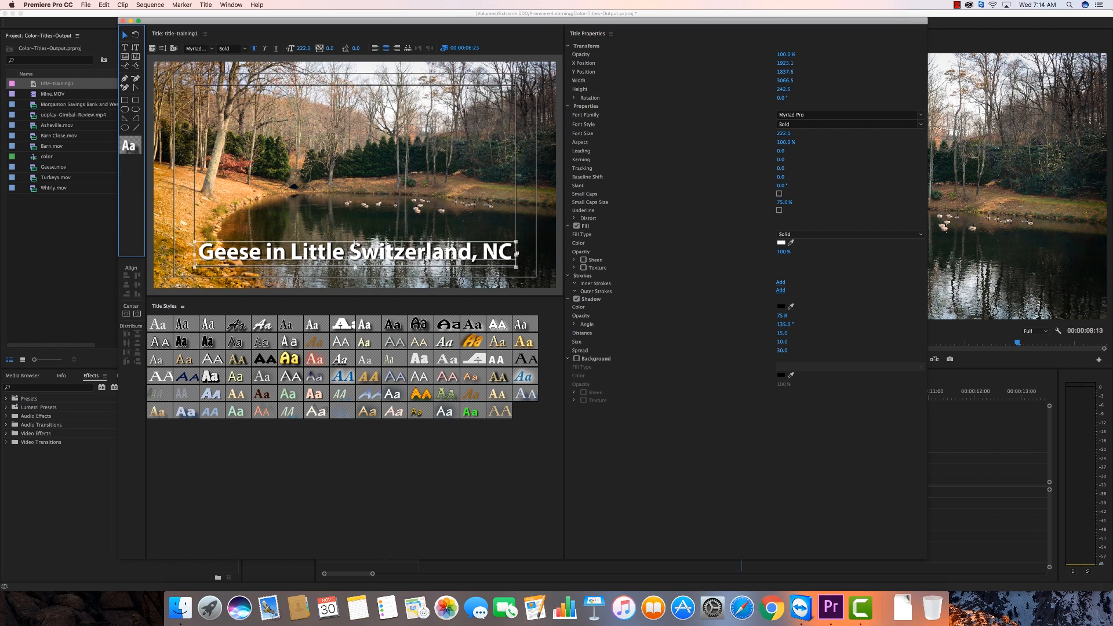
double_click(356, 243)
key(Return)
text(Shot by Tony Lee Glenn)
drag(355, 215, 355, 217)
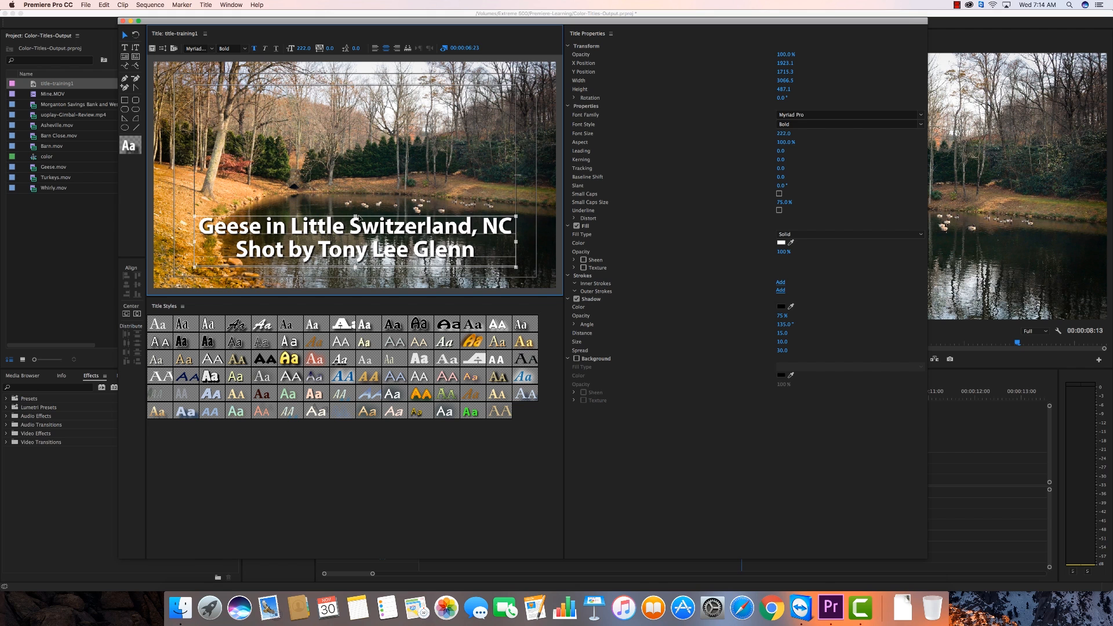
drag(355, 216, 355, 211)
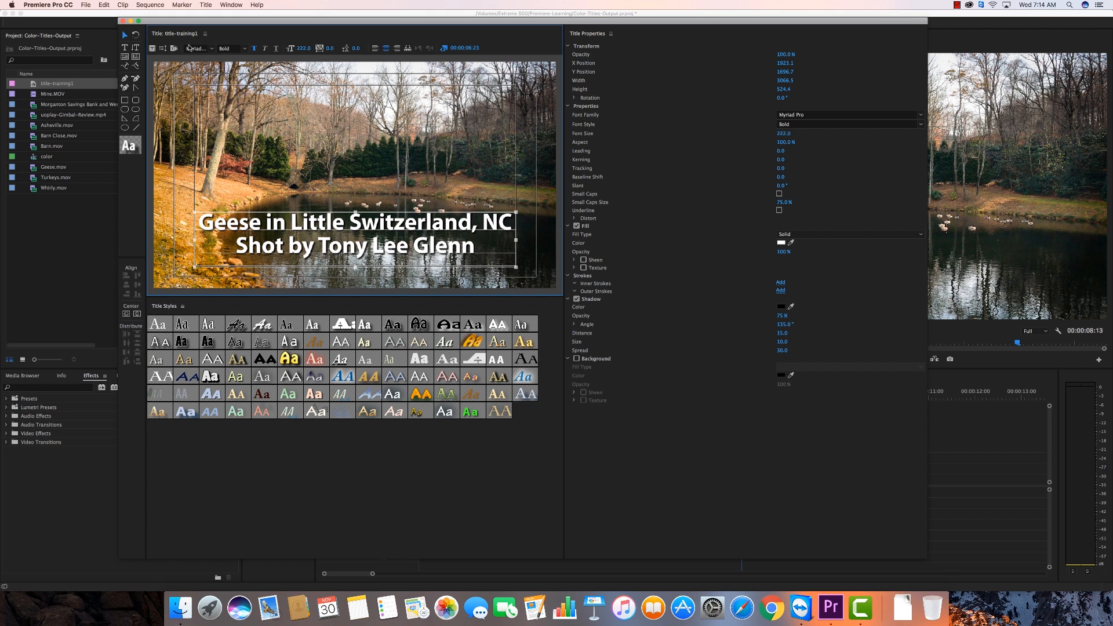
Select both lines of the title text and set their leading to -3.
click(125, 48)
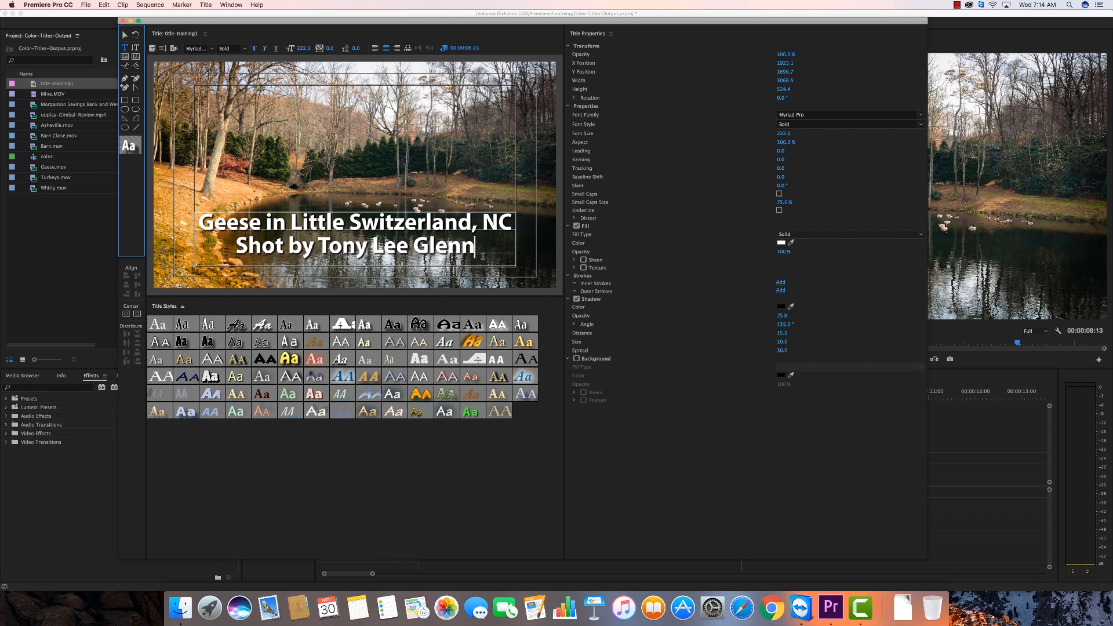
drag(479, 250, 202, 225)
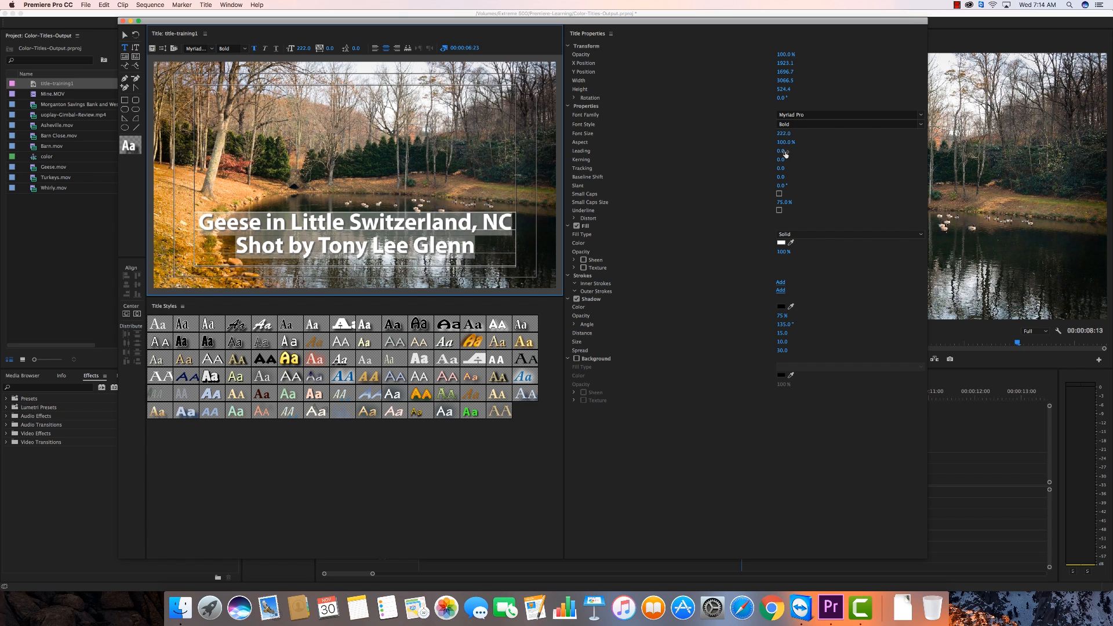
mouse_move(781, 154)
mouse_down()
mouse_move(765, 154)
mouse_move(779, 154)
mouse_up()
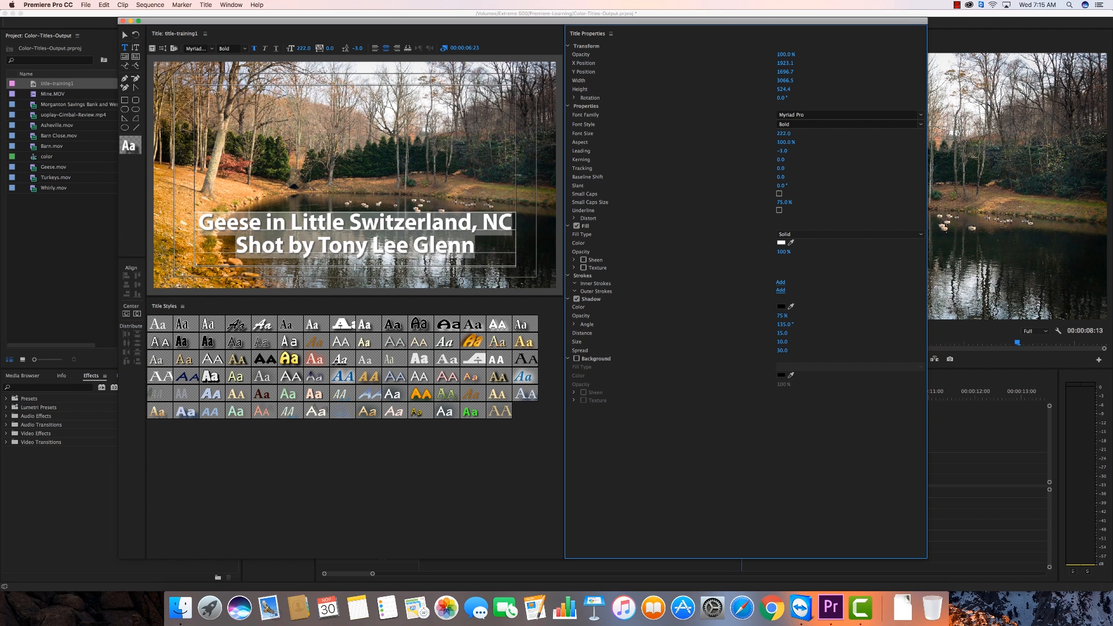
Select only the "Shot by" credit line and reduce its font size to 144.
click(483, 251)
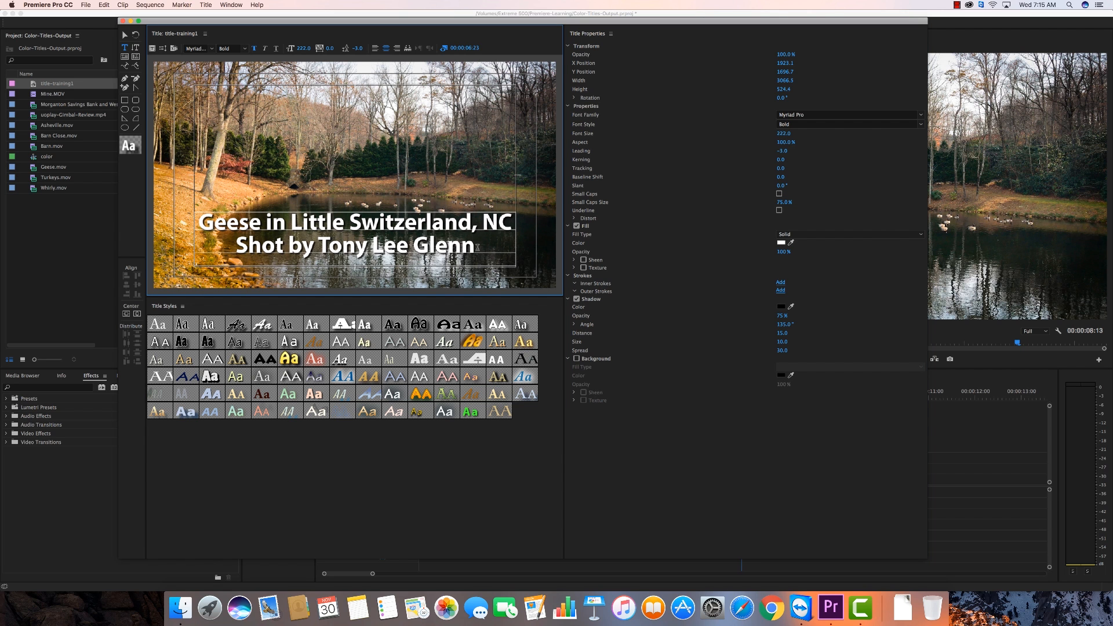
key(shift+Left)
key(shift+Left)
key(shift+Left)
key(shift+Left)
key(shift+Left)
key(shift+Left)
key(shift+Left)
key(shift+Left)
key(shift+Left)
key(shift+Left)
key(shift+Left)
key(shift+Left)
key(shift+Left)
key(shift+Left)
key(shift+Left)
key(shift+Left)
key(shift+Left)
key(shift+Left)
key(shift+Left)
key(shift+Left)
key(shift+Left)
key(shift+Left)
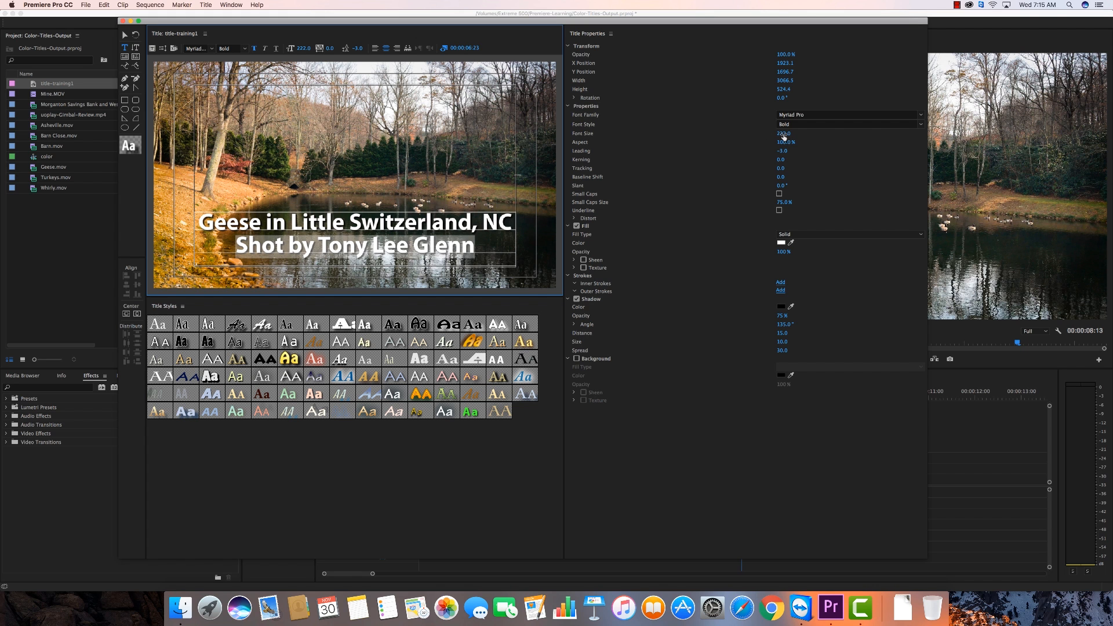
click(784, 134)
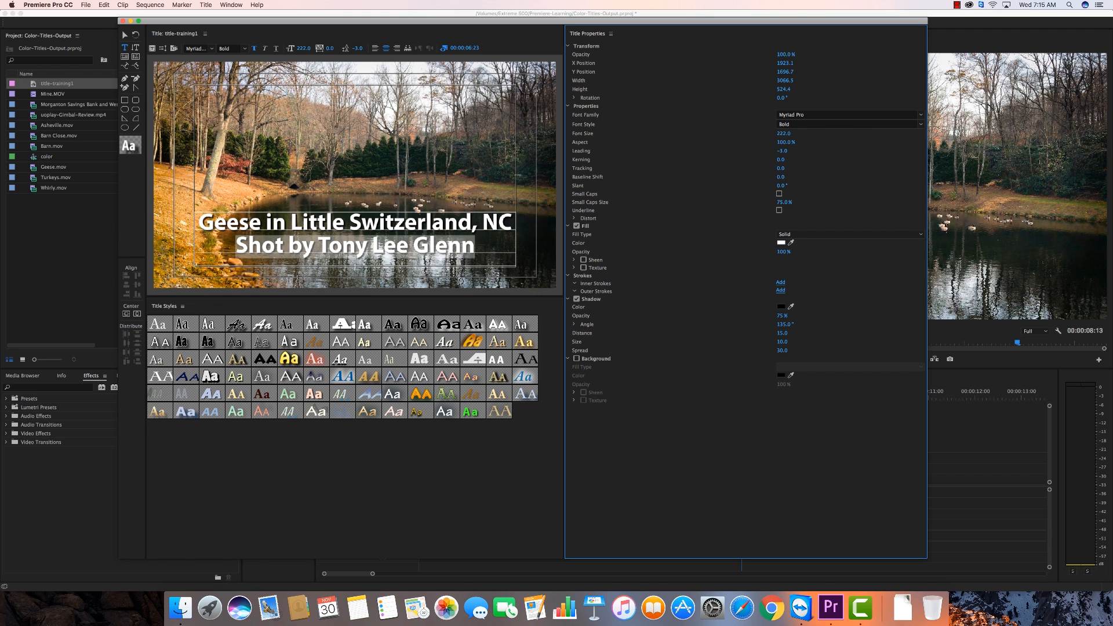
drag(784, 134, 739, 134)
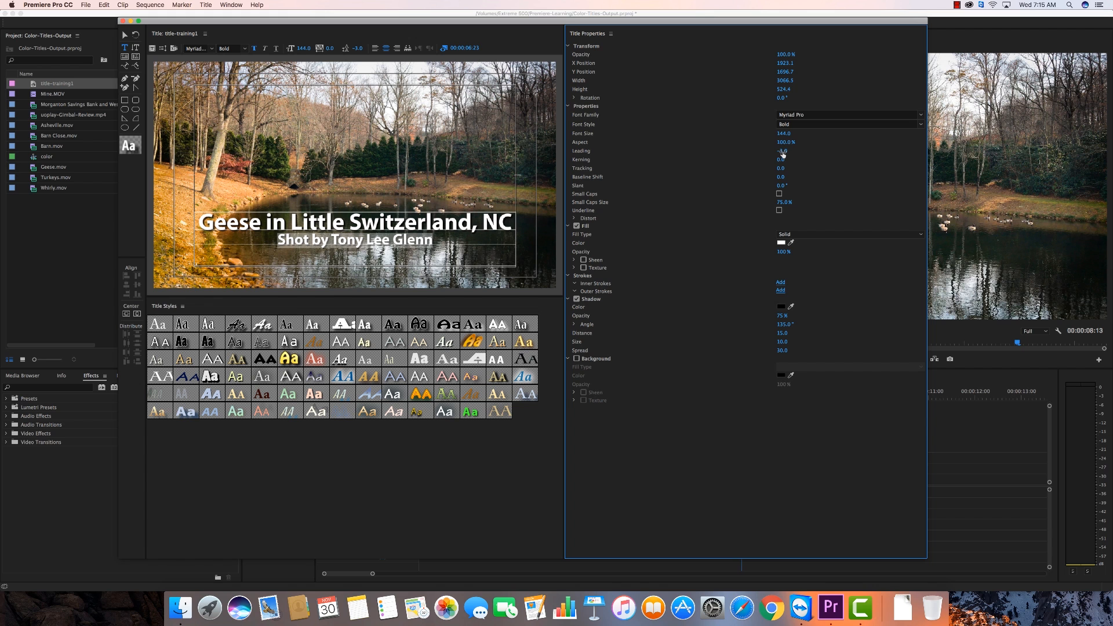
Increase the leading to 24 and set the credit line's font style to Regular.
drag(782, 151, 798, 151)
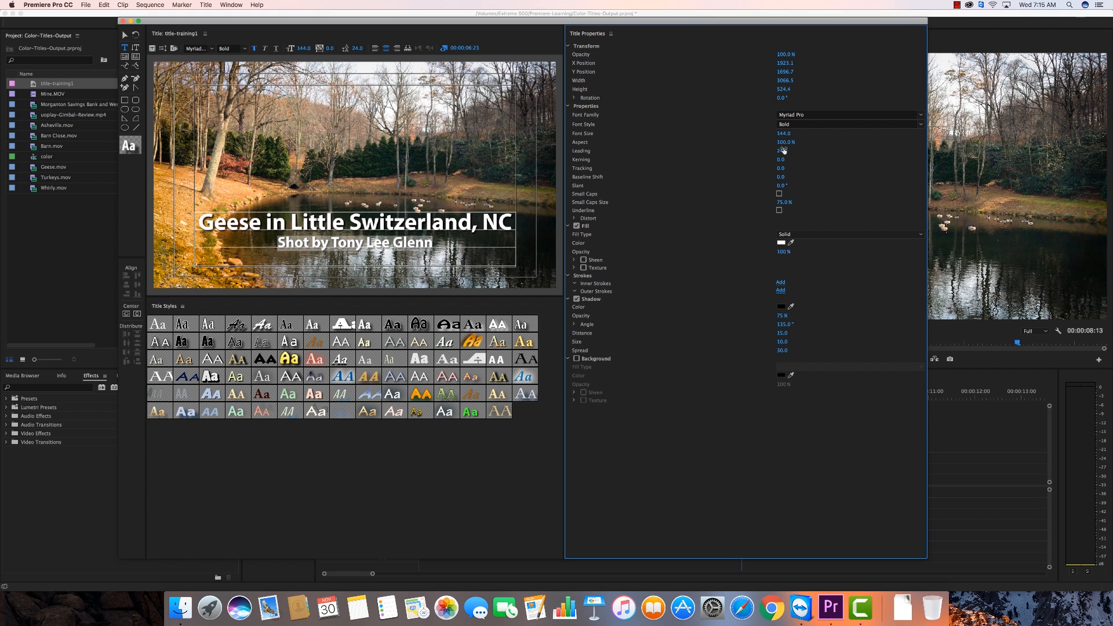
click(922, 124)
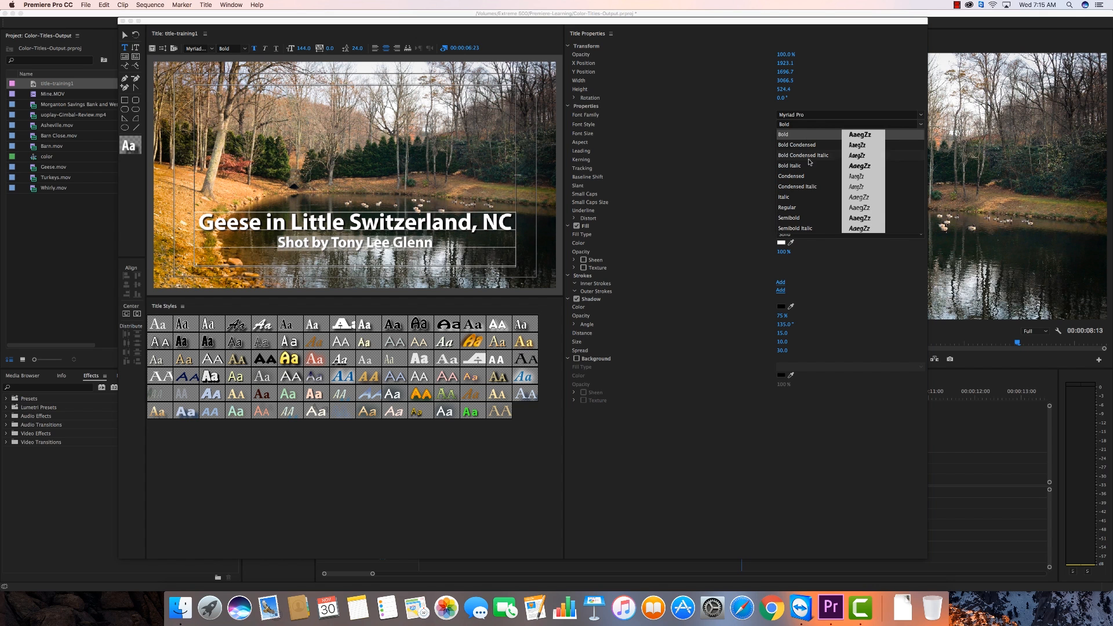
click(803, 210)
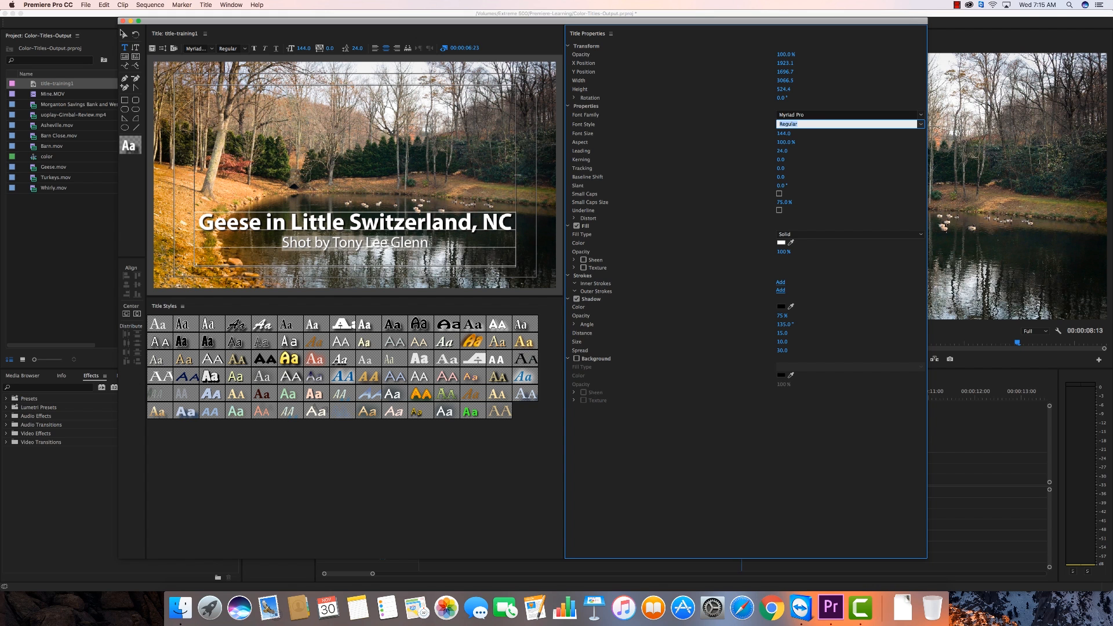
Shorten the two-line text box to a height of about 400, move it down to about Y 1925, and deselect it.
click(124, 36)
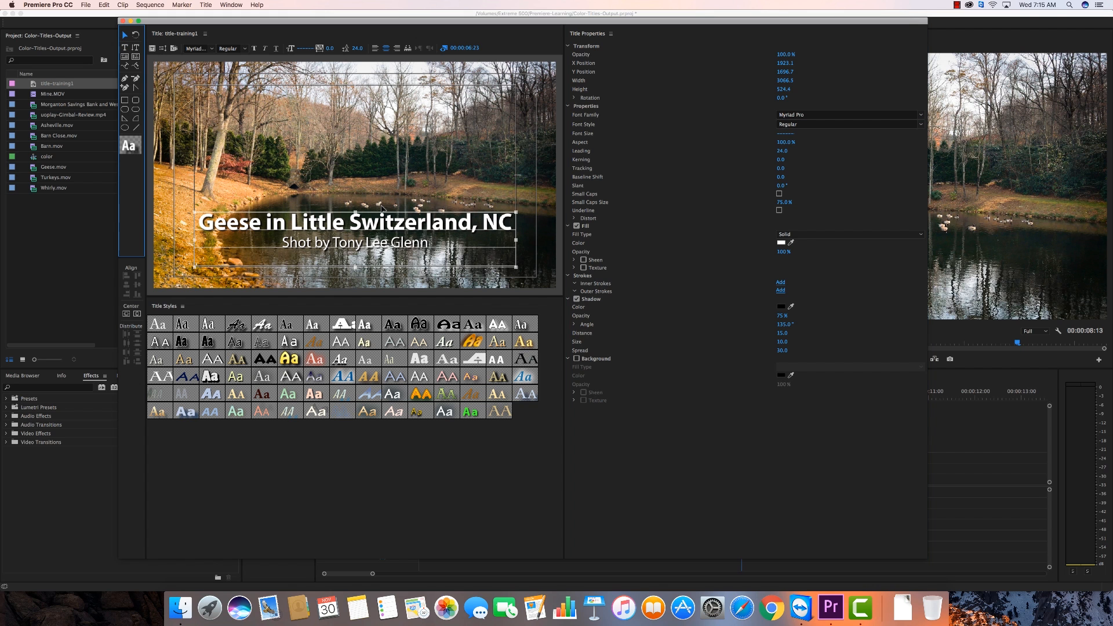
drag(355, 215, 356, 230)
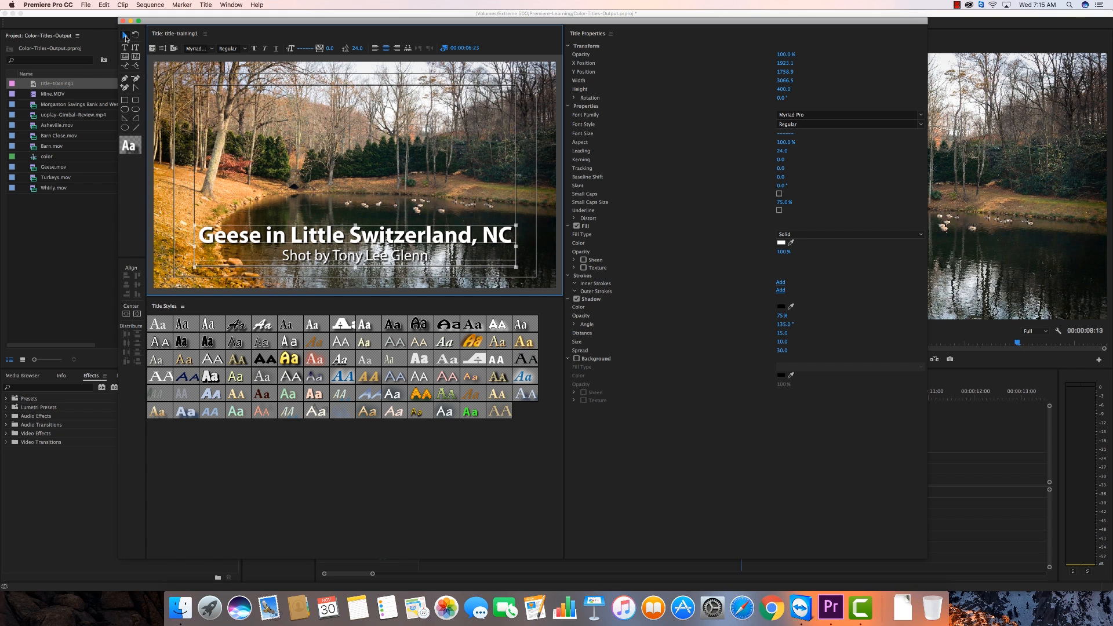
mouse_move(351, 252)
mouse_down()
mouse_move(393, 206)
mouse_move(342, 275)
mouse_move(335, 269)
mouse_move(352, 270)
mouse_up()
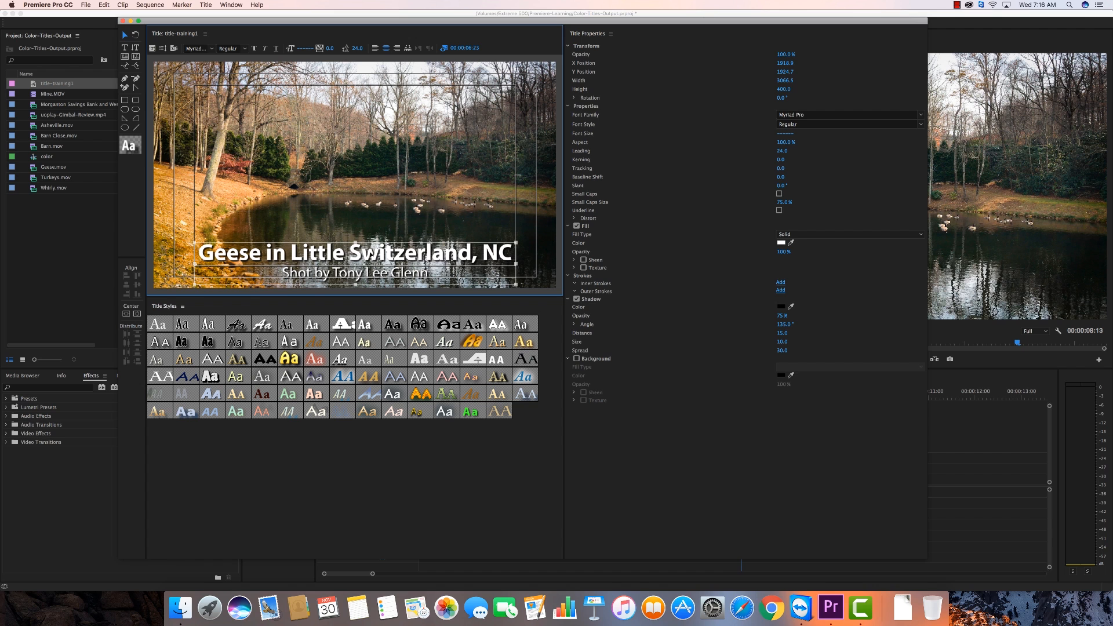
click(429, 187)
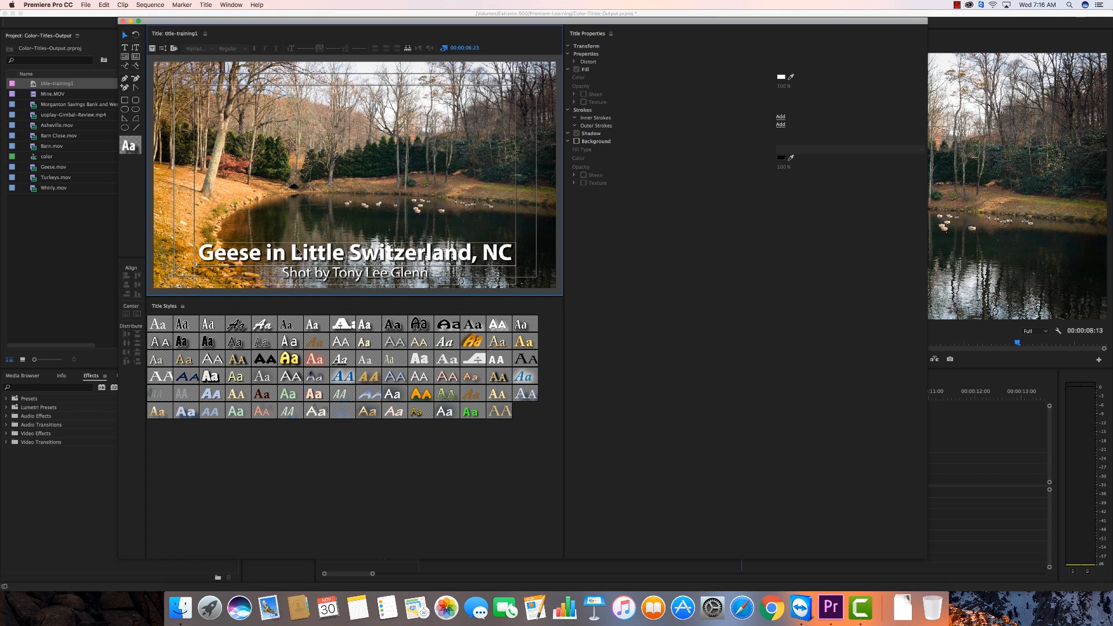
Draw a rectangle about 3285 wide and 465 high just above the title text and fill it with near-black 040404.
click(124, 101)
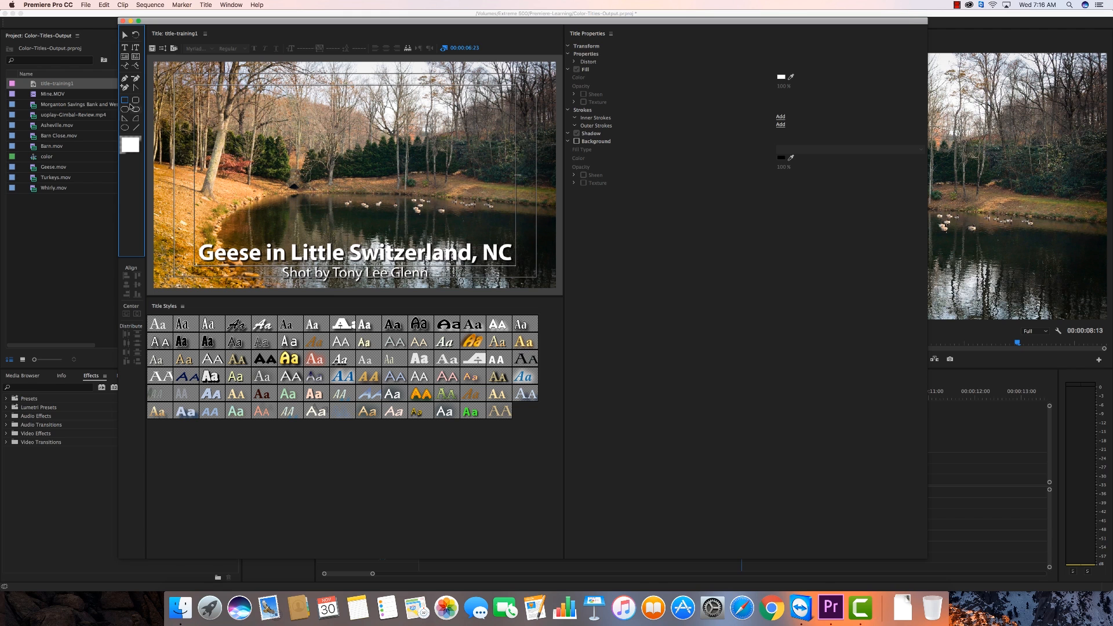
drag(183, 189, 528, 237)
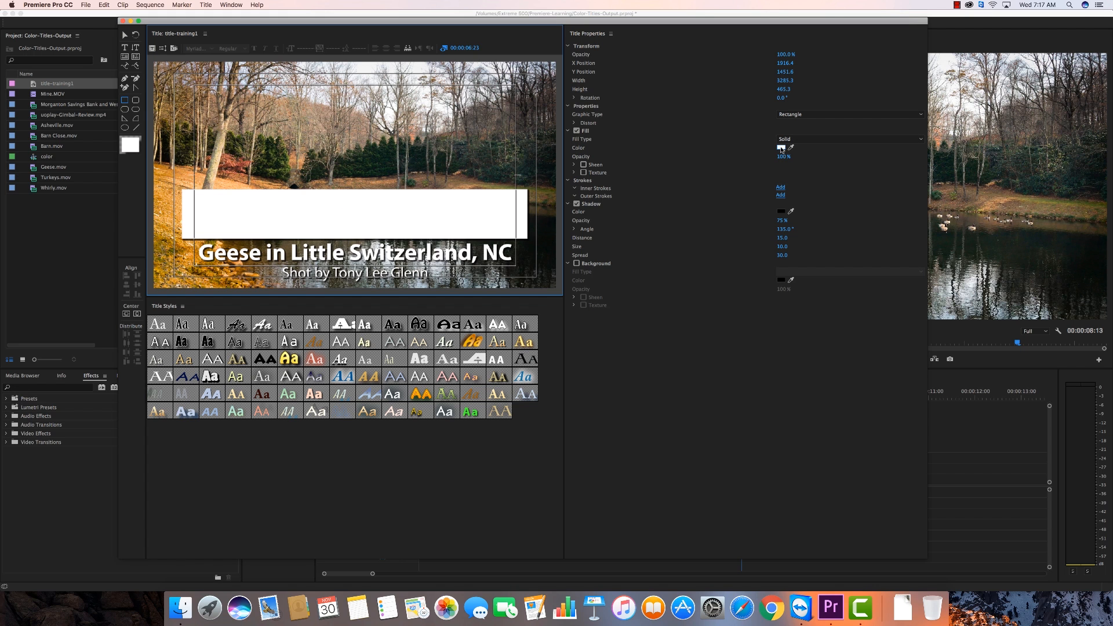
click(781, 148)
drag(535, 157, 457, 145)
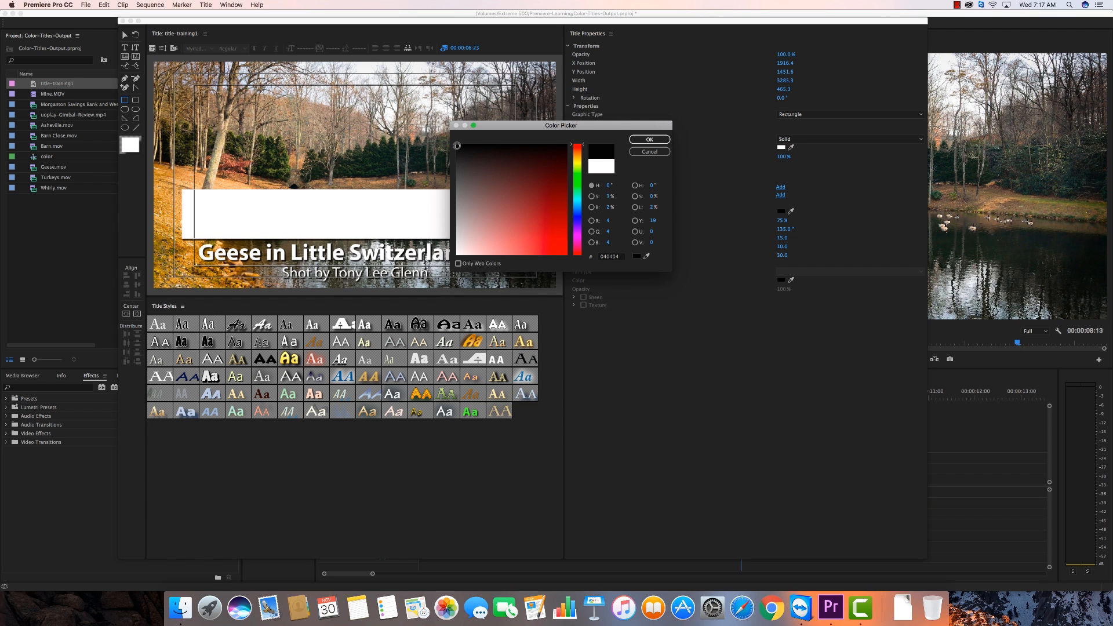
click(649, 139)
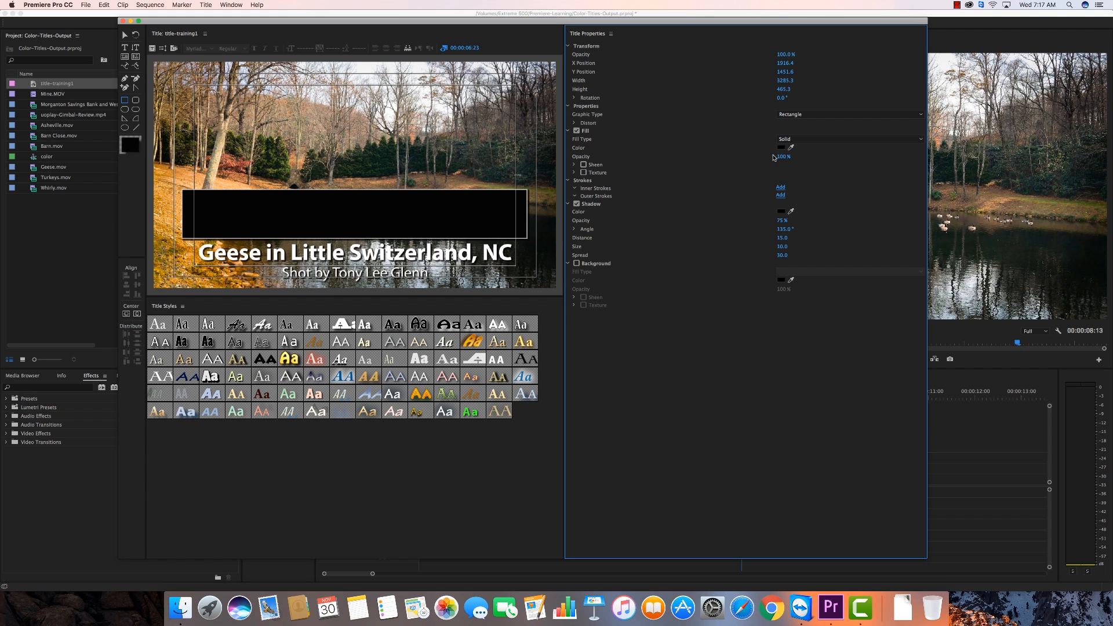
Set the rectangle's fill opacity to 40% and turn off its shadow.
click(781, 157)
text(40)
key(Return)
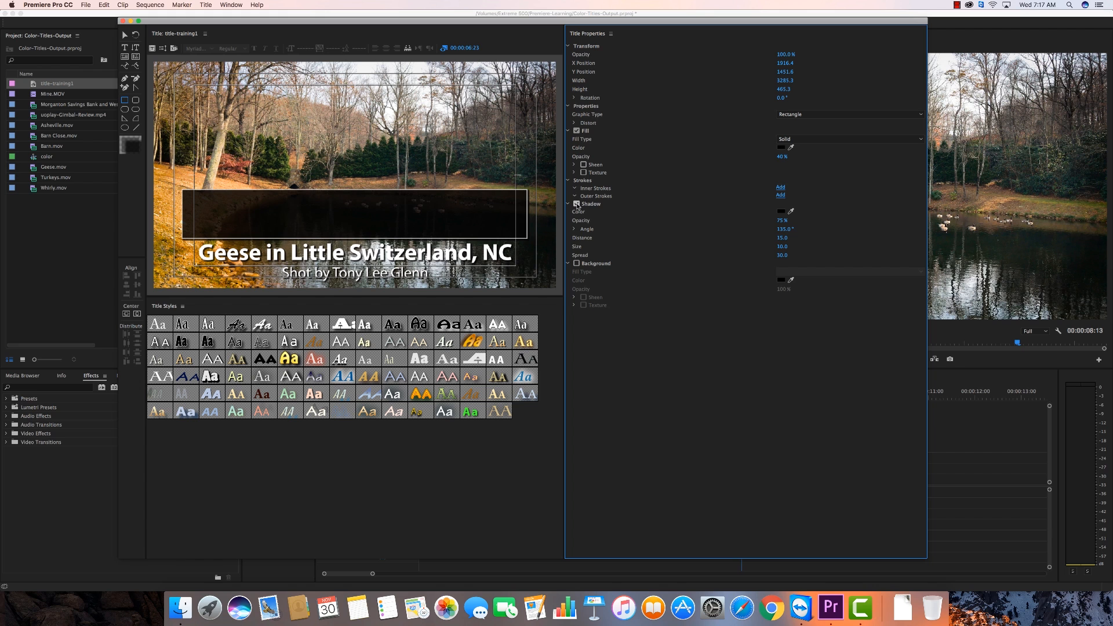
click(577, 204)
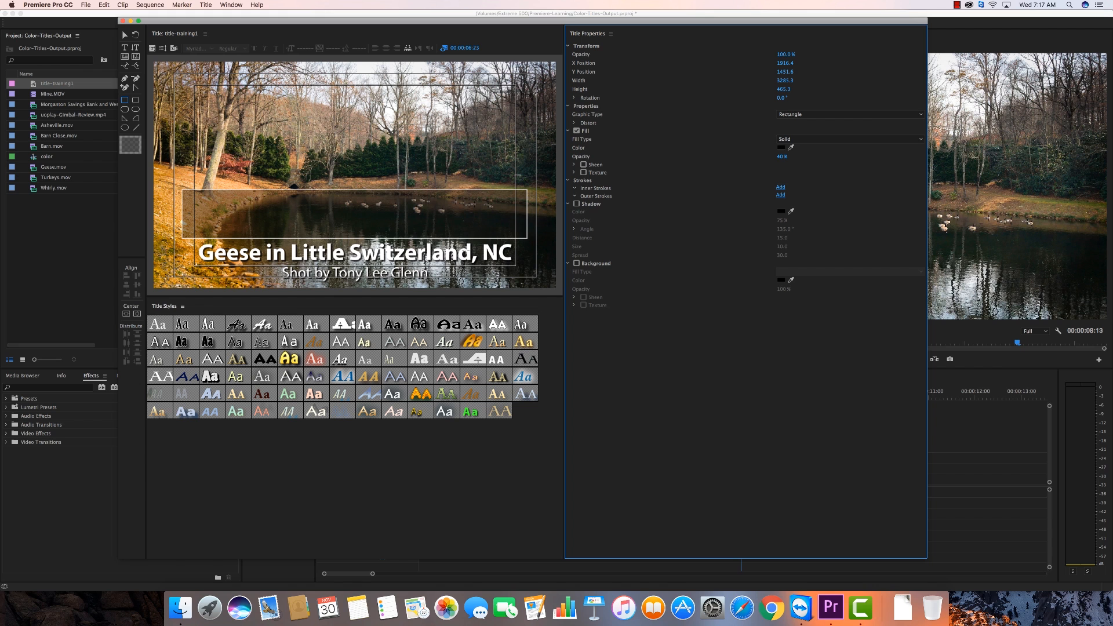
Move the rectangle down over both title lines and trim it to about 3177 wide and 452 high.
click(514, 221)
click(125, 35)
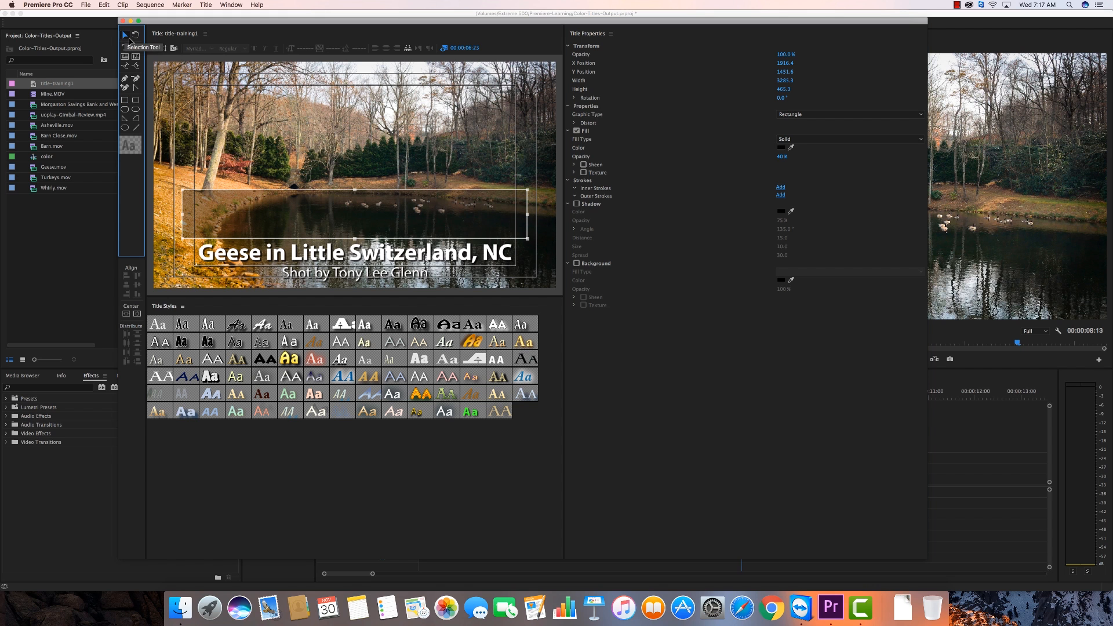
drag(416, 226, 416, 273)
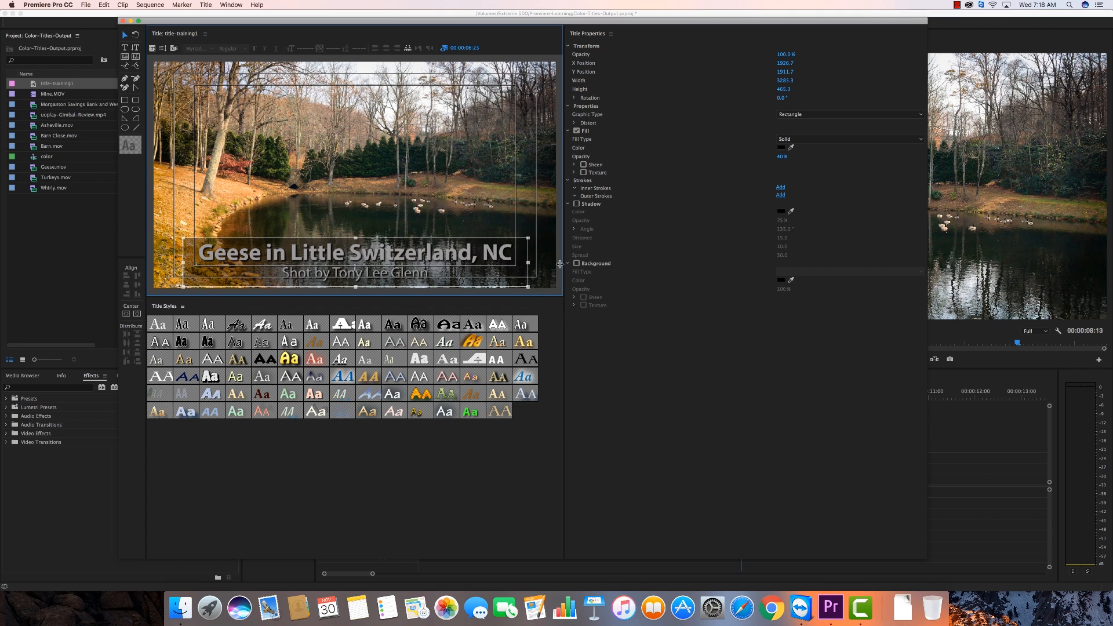
drag(529, 263, 521, 263)
drag(184, 262, 186, 264)
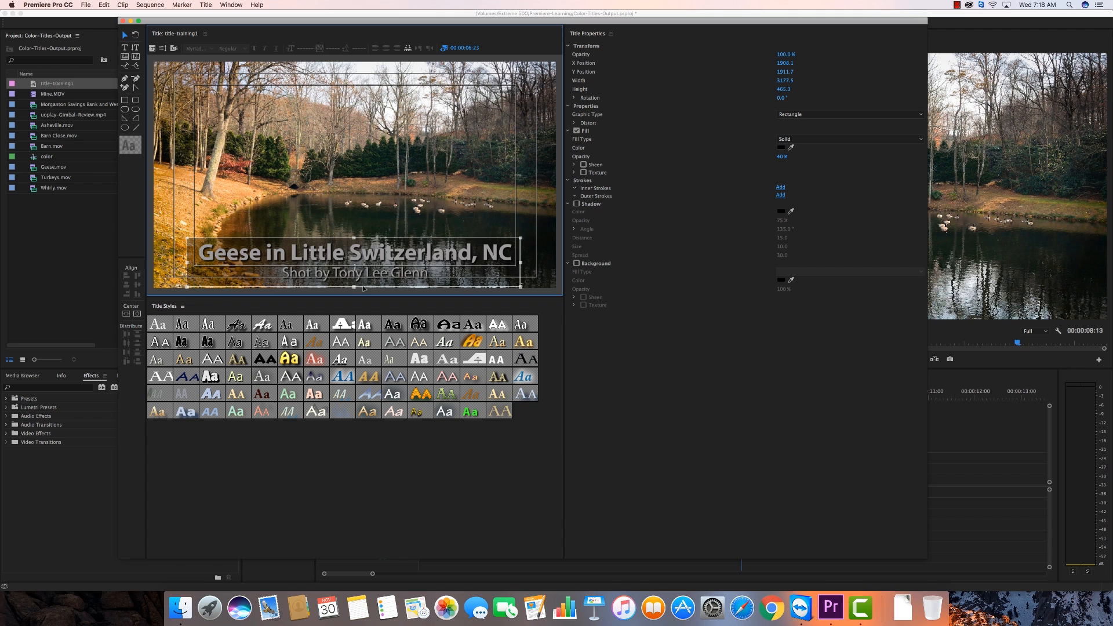
drag(355, 287, 368, 288)
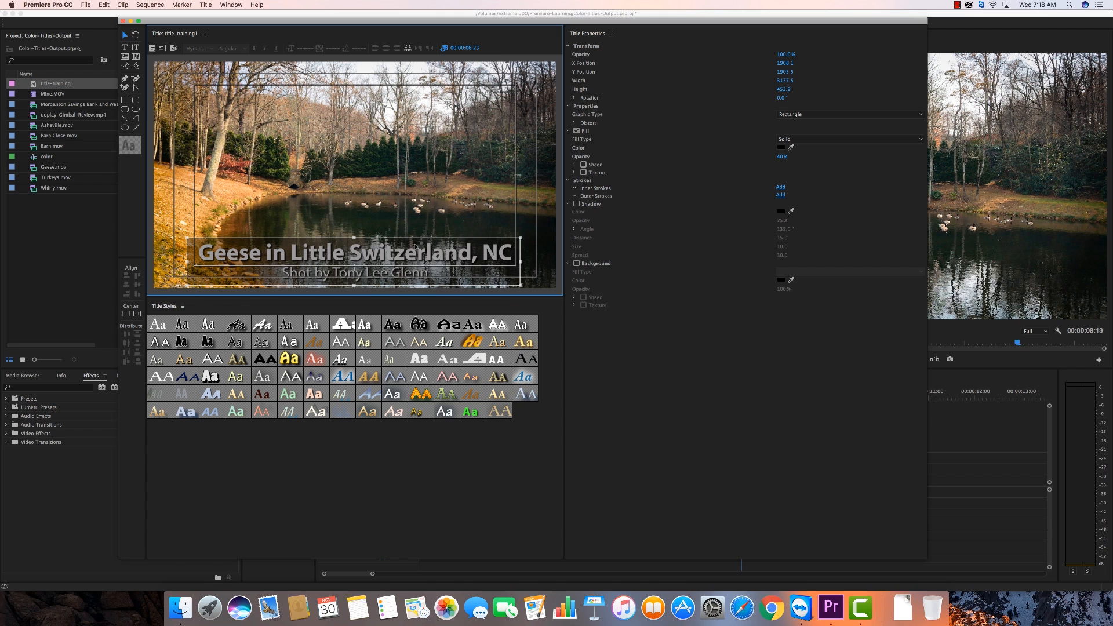
Send the dark rectangle to the back so that it sits behind the title text.
right_click(415, 246)
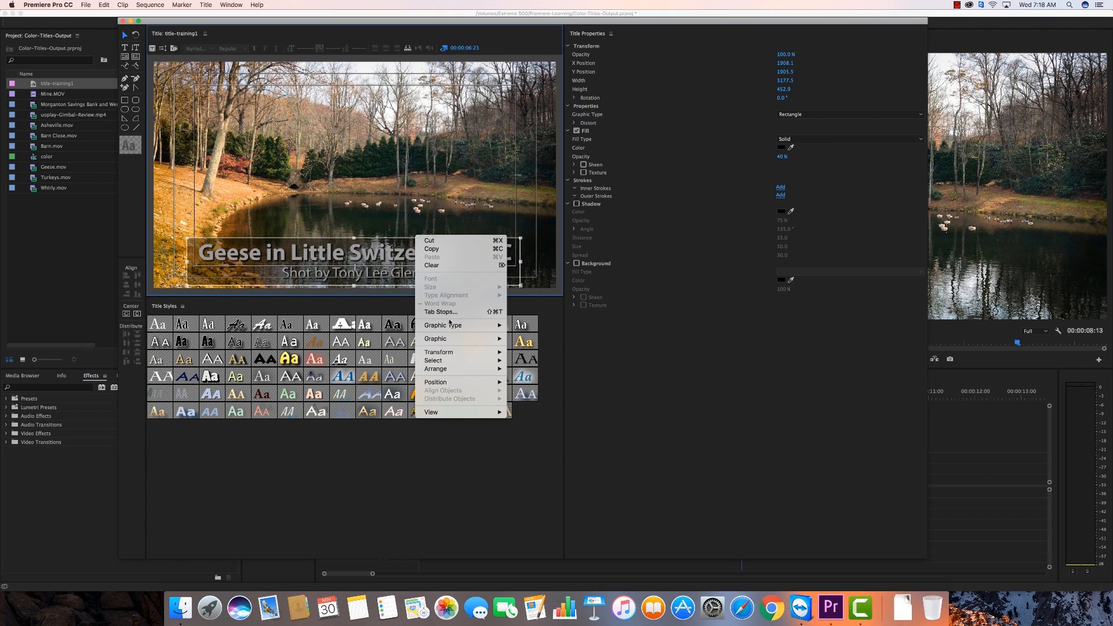
mouse_move(452, 372)
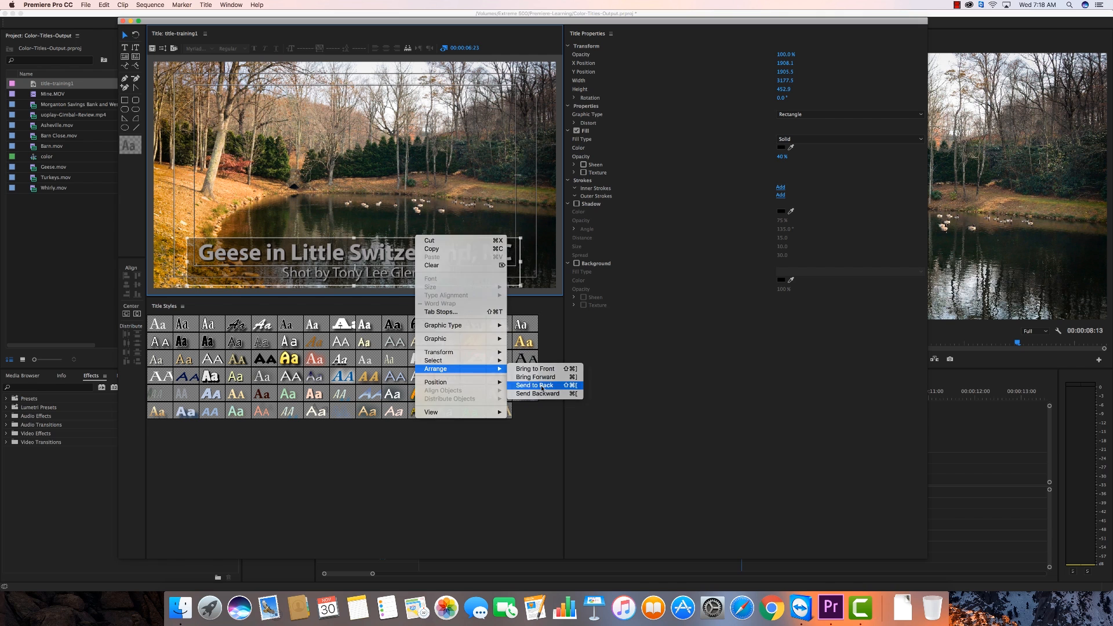
click(542, 388)
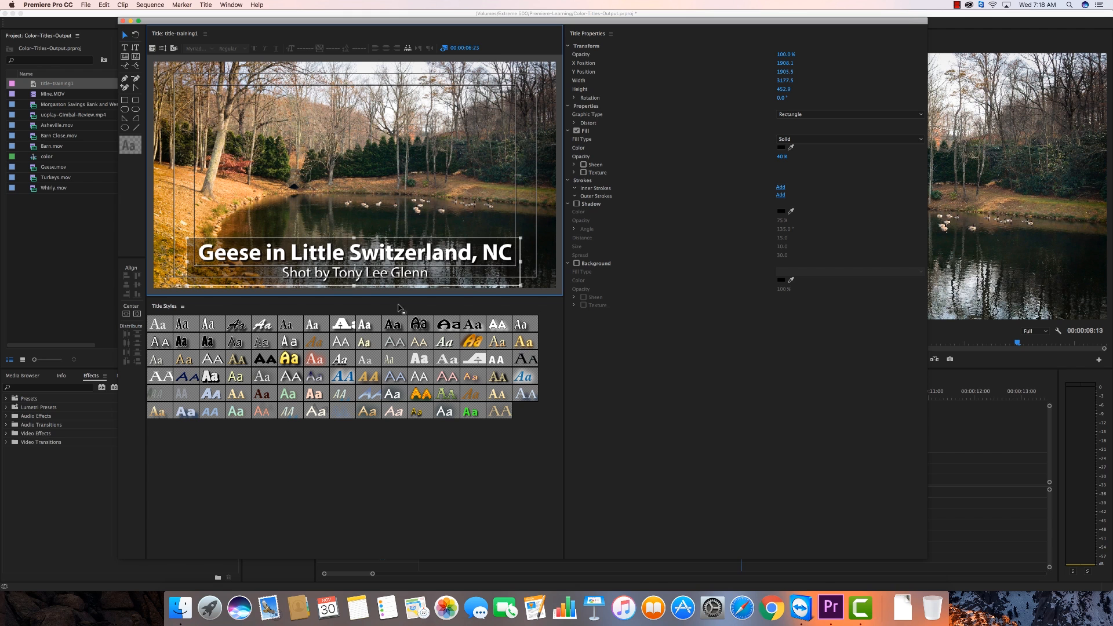
Try a preset title style on the rectangle, undo it, and deselect the shape.
click(418, 359)
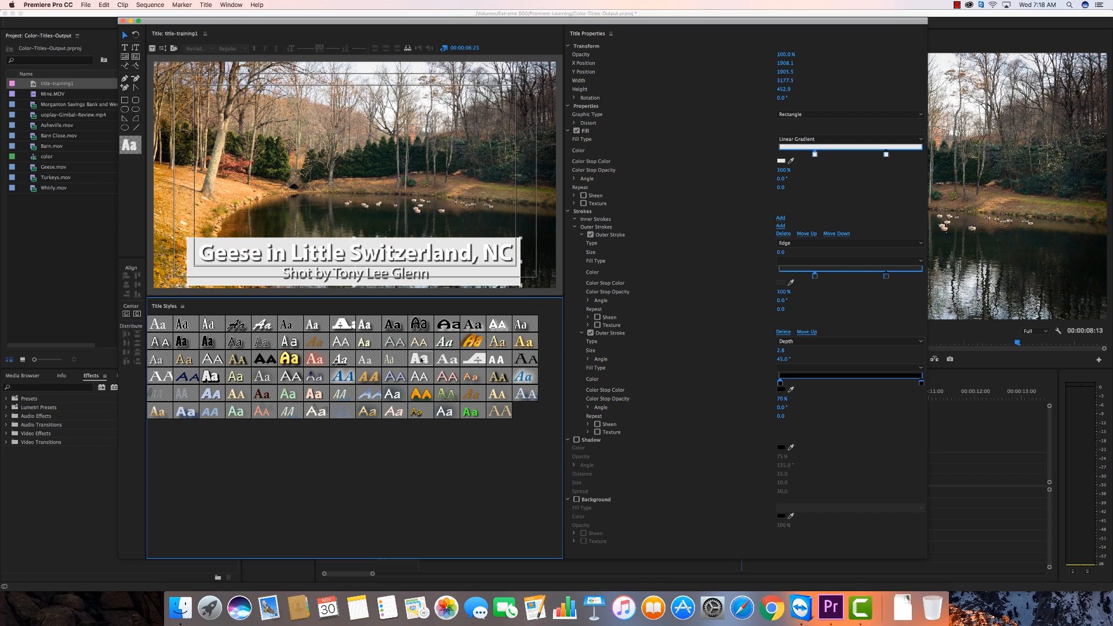
key(super+z)
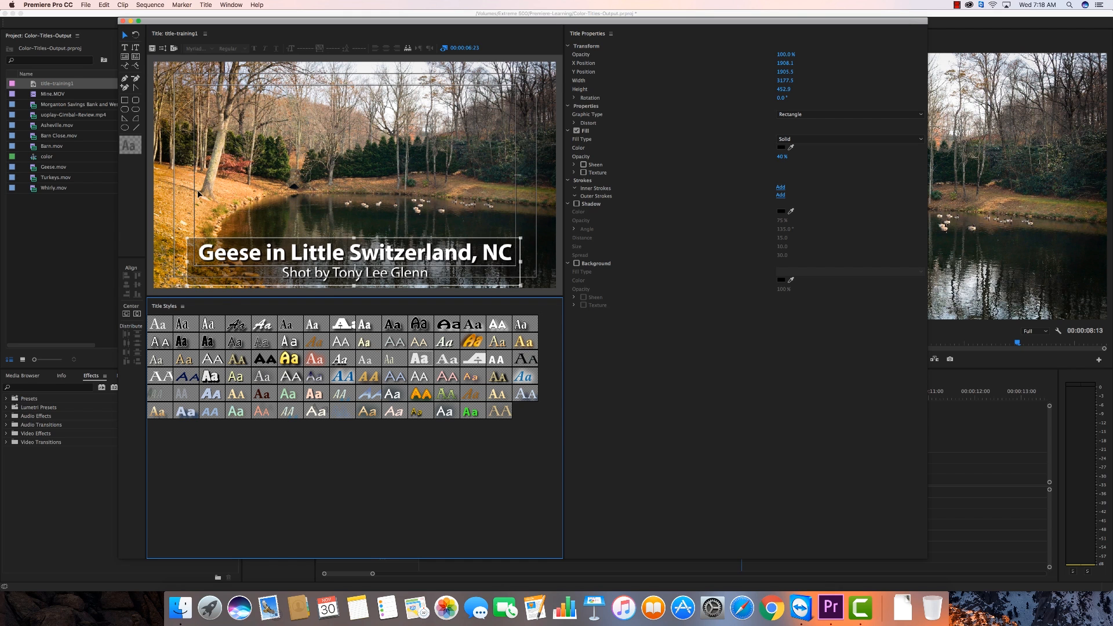
click(182, 161)
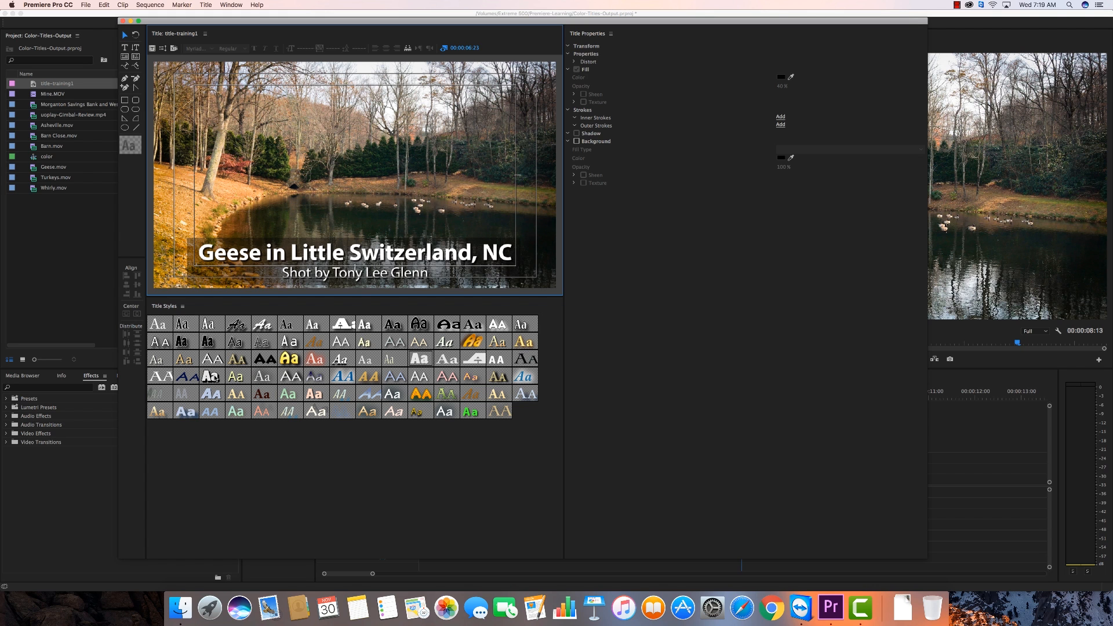
Add a trial text box about 1358 wide and 325 high above the title, containing the word "Test".
click(124, 48)
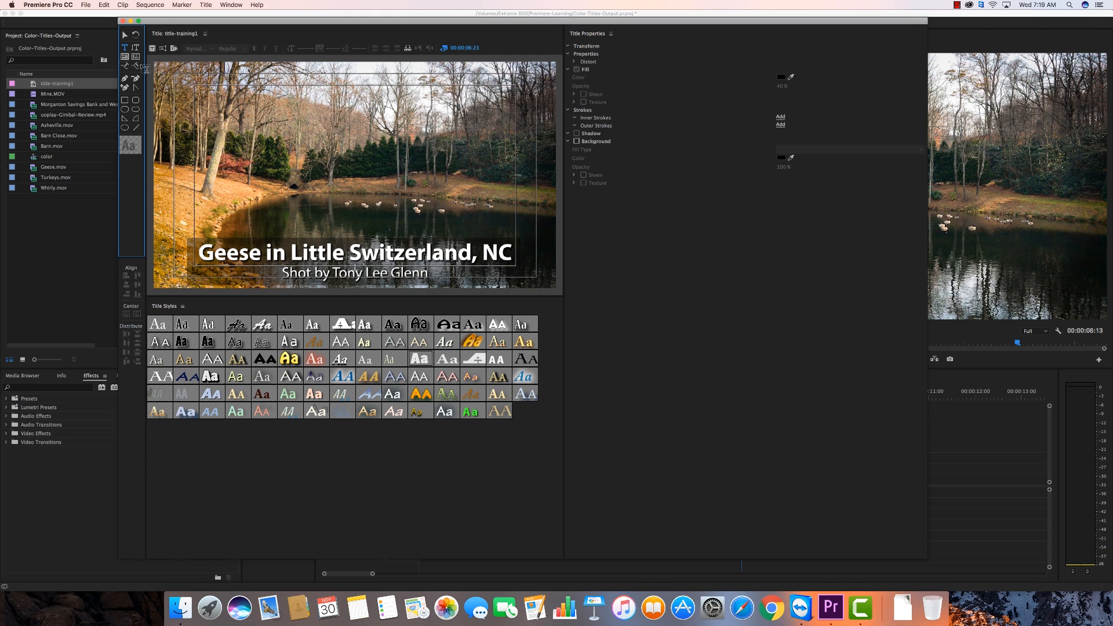
drag(234, 156, 377, 191)
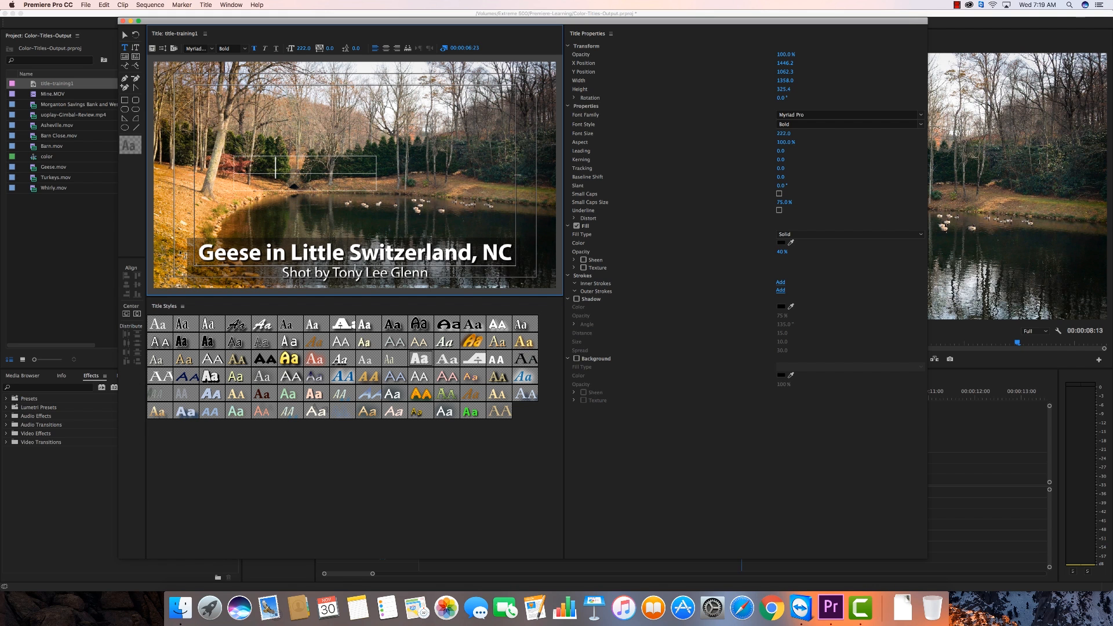
drag(278, 168, 233, 168)
click(124, 36)
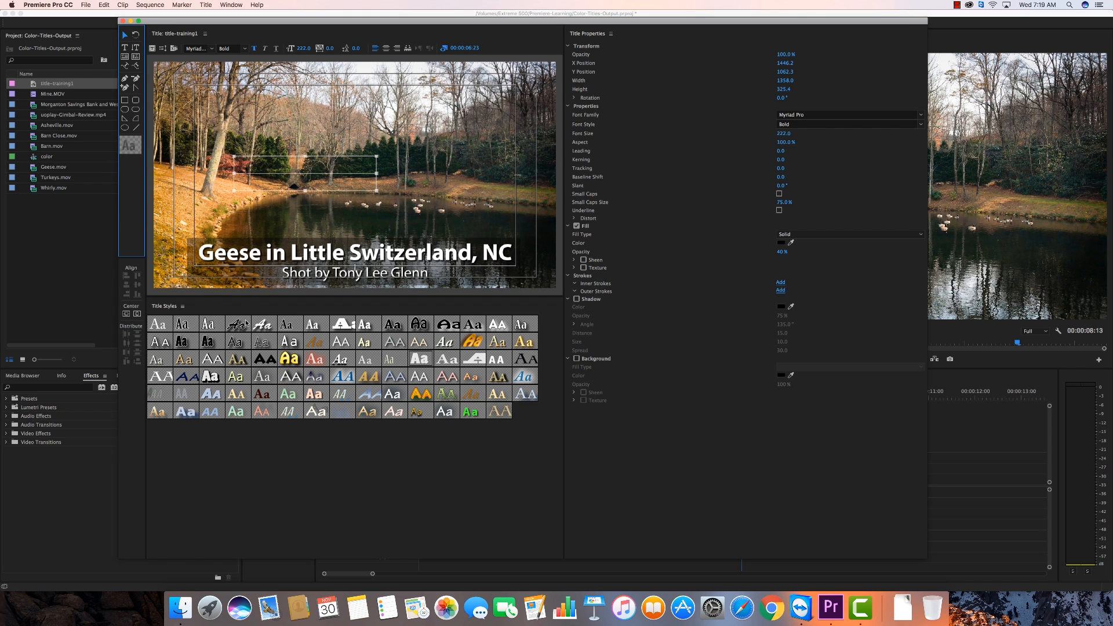
Try several preset title styles on the "Test" text, including an orange gradient one and a black one with a white outline.
click(212, 376)
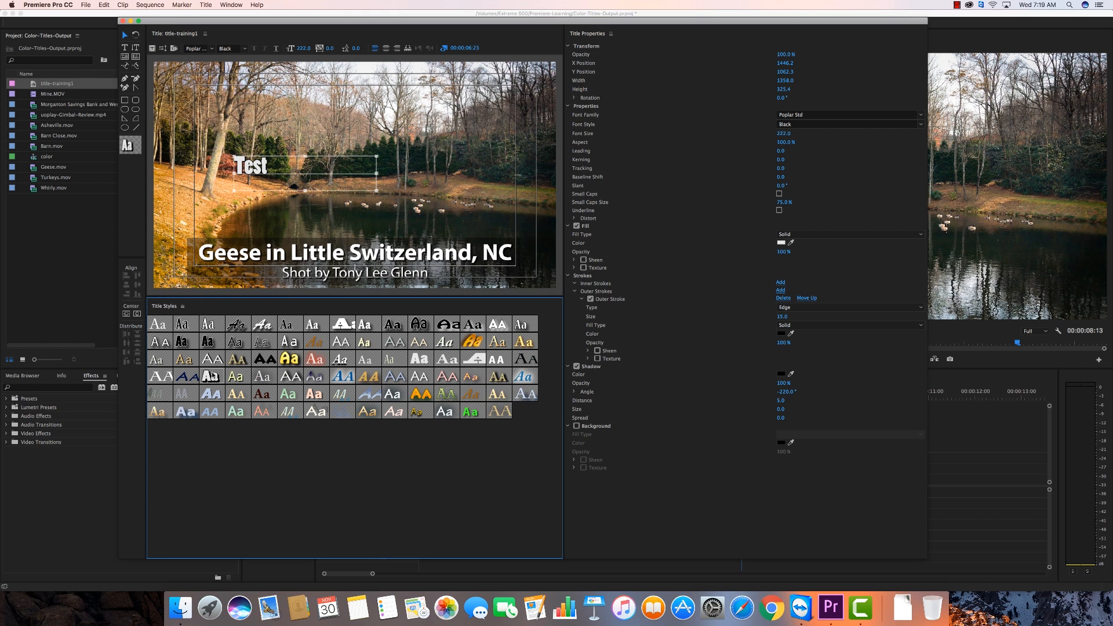
click(235, 376)
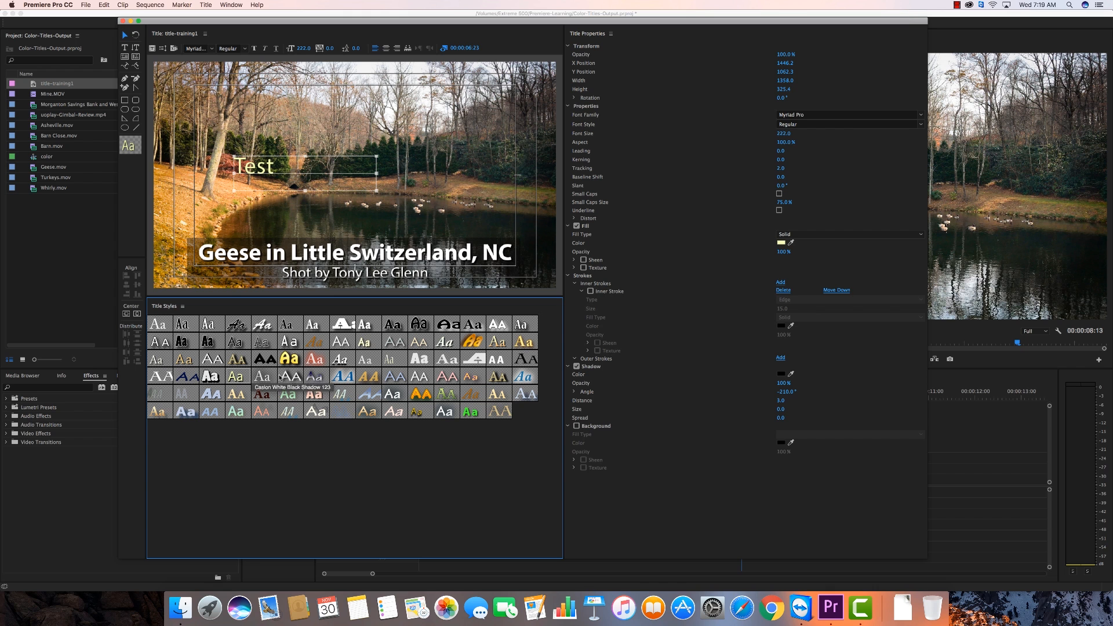
click(313, 378)
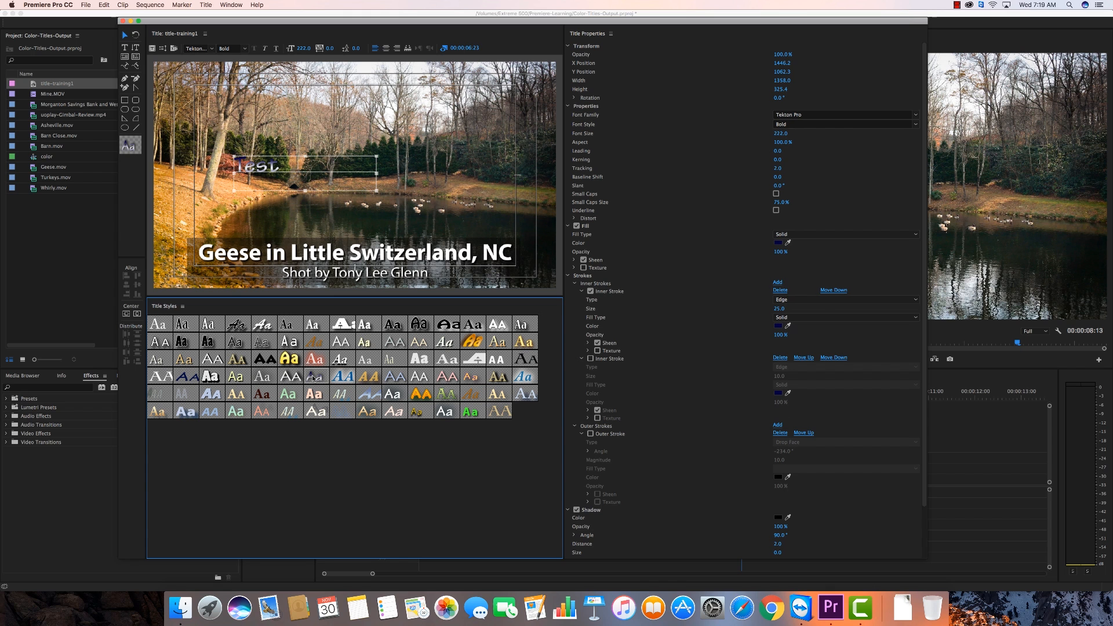
click(365, 342)
click(371, 328)
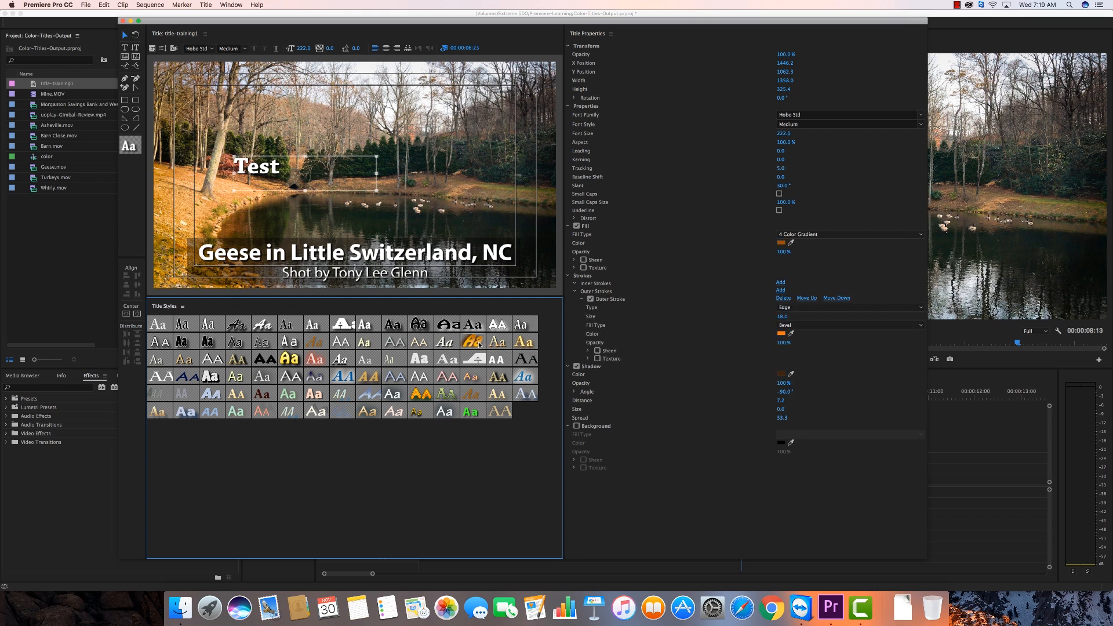
click(470, 340)
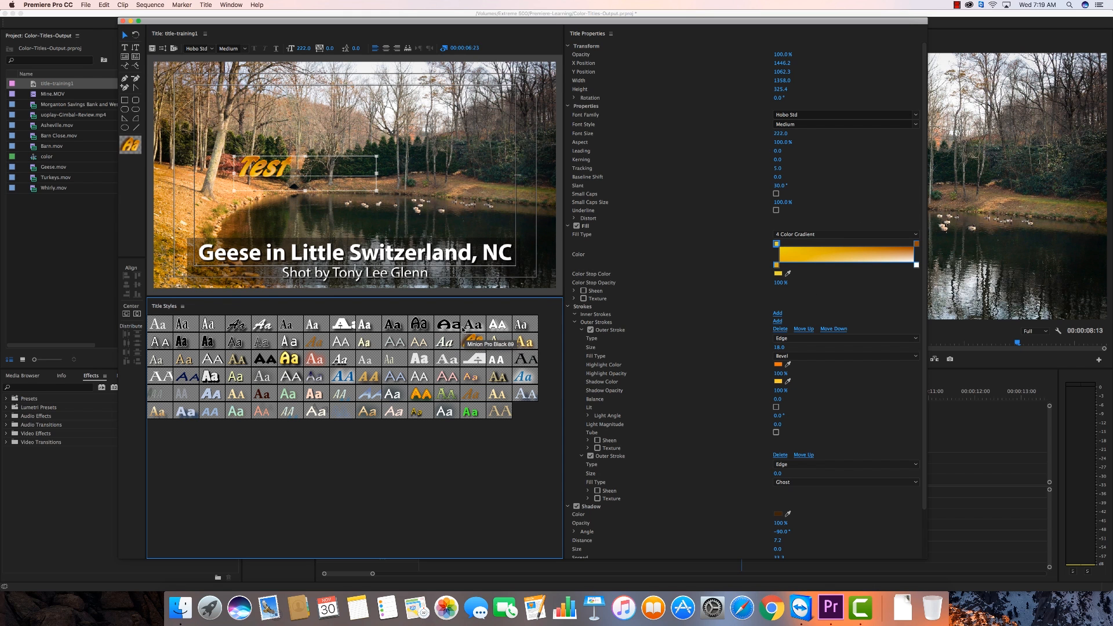
click(419, 325)
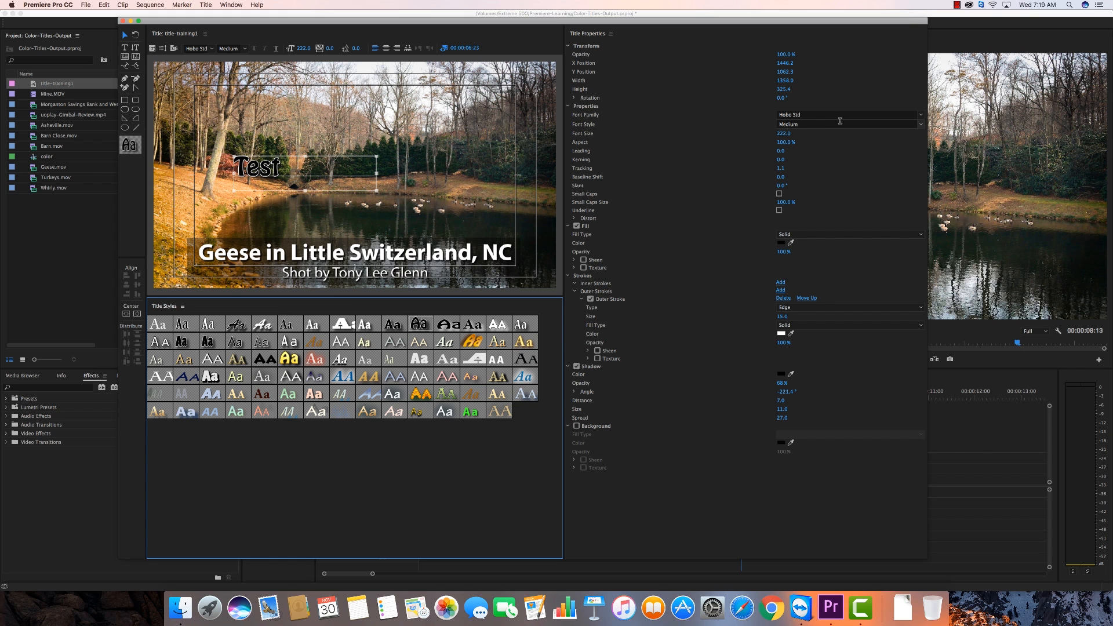
Change the "Test" text's font family to Kokonor and increase its font size.
click(921, 116)
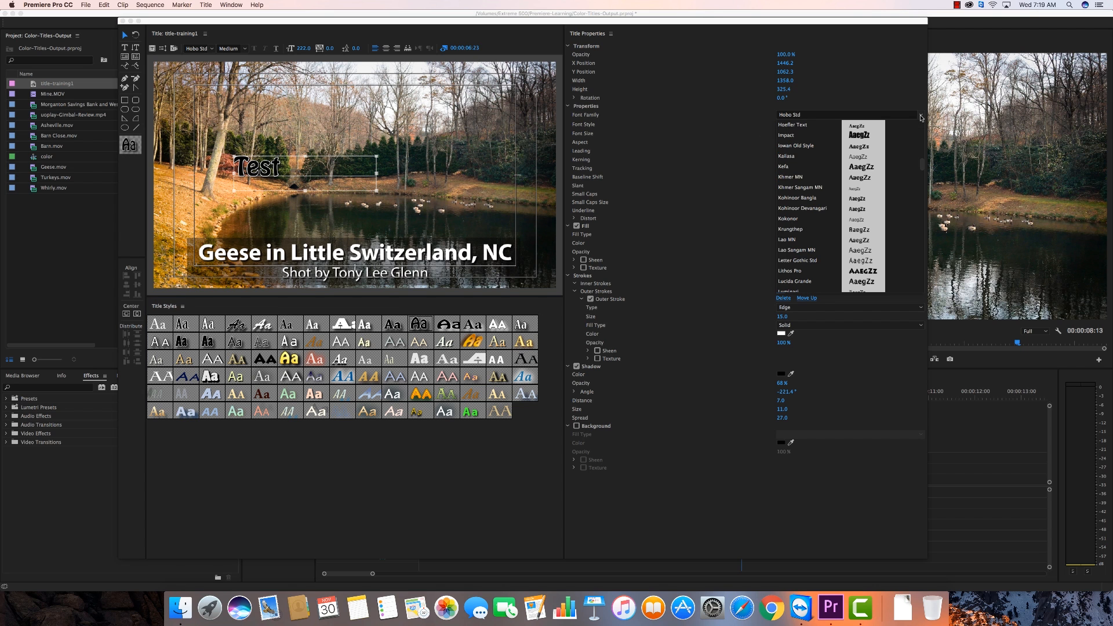
click(787, 221)
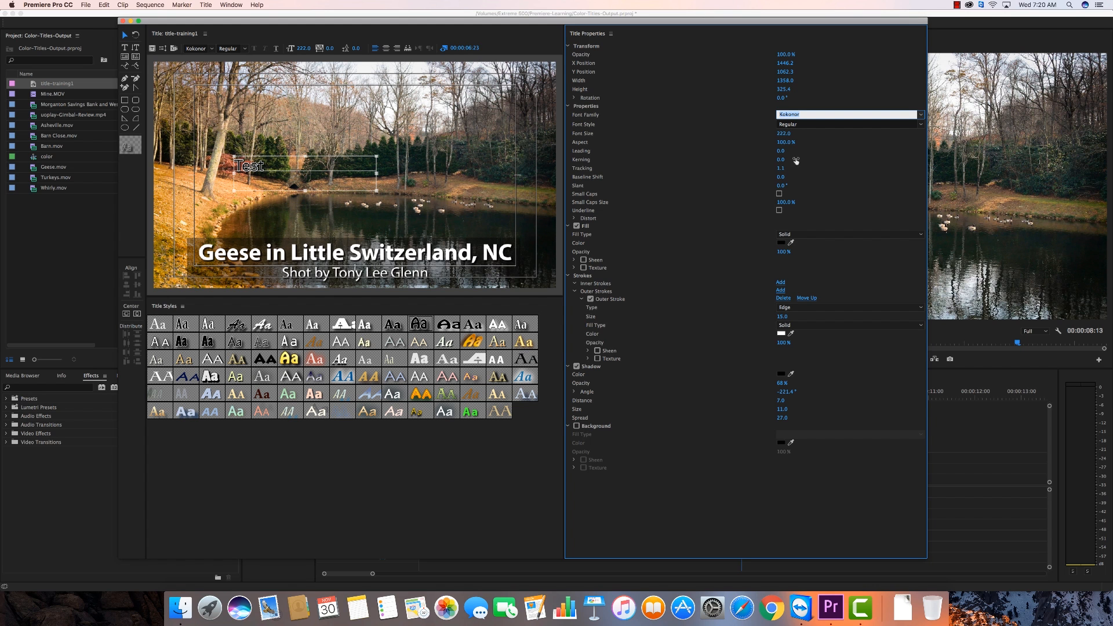
drag(784, 133, 843, 134)
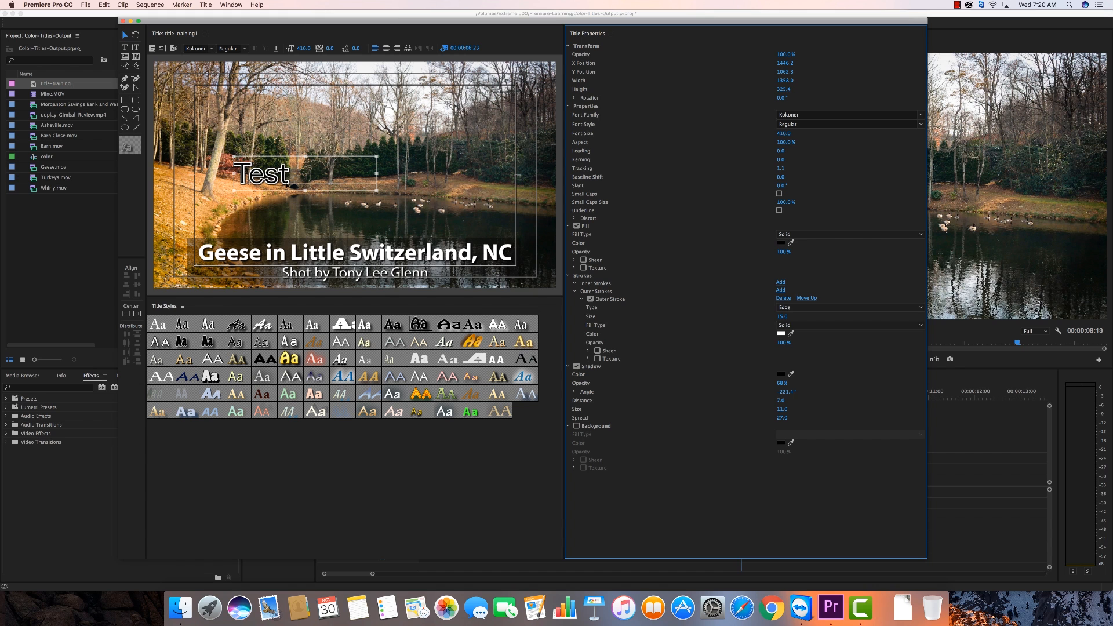
Delete the "Test" text box and save the project.
click(290, 186)
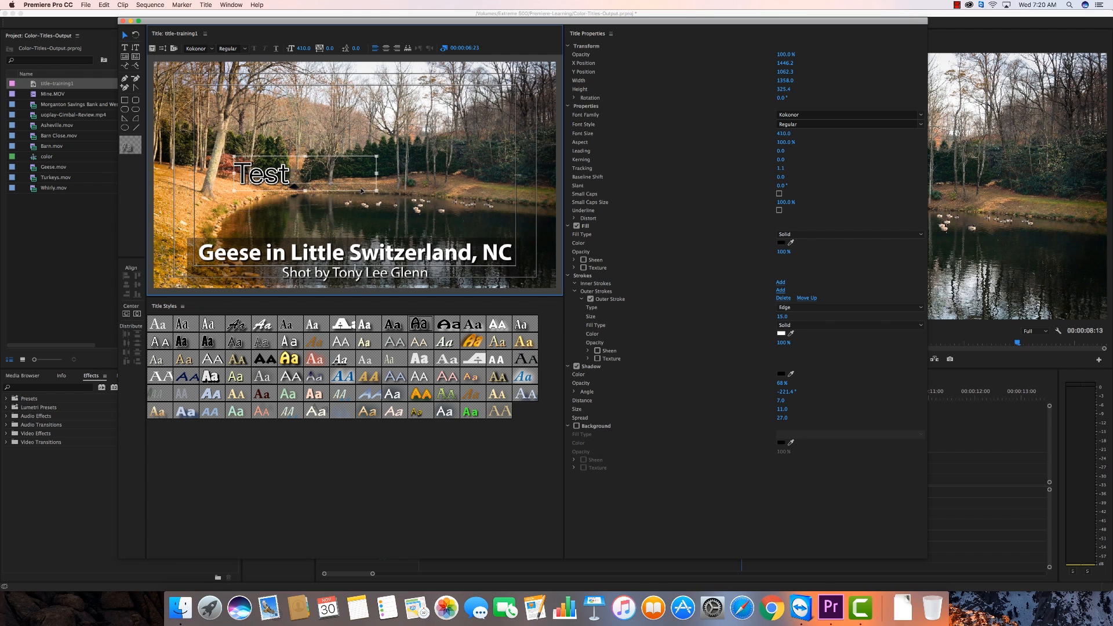
key(Delete)
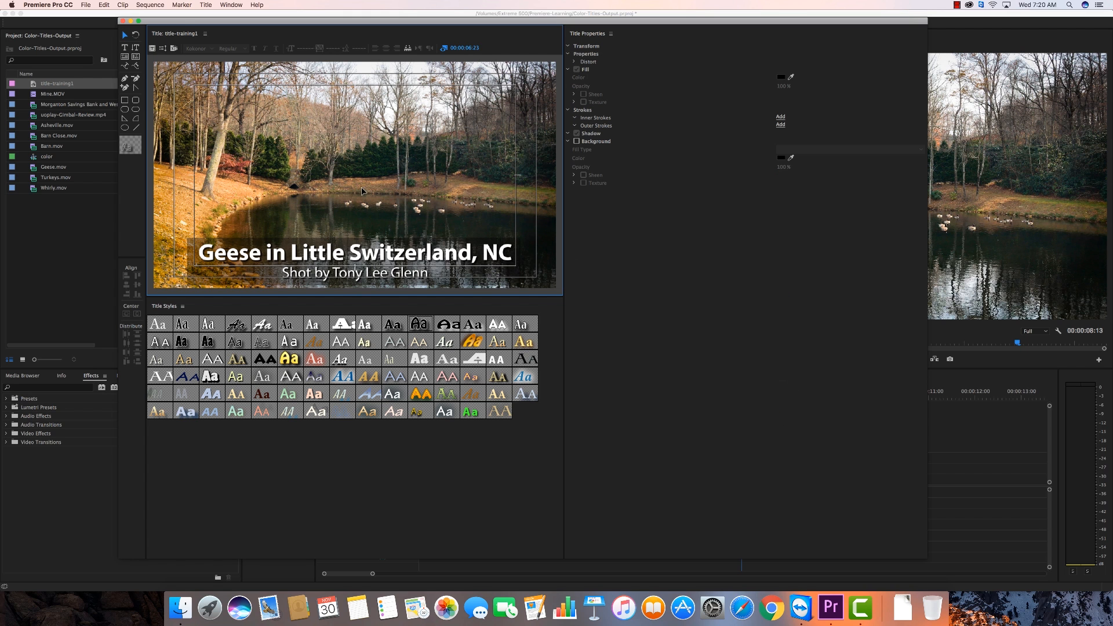
click(86, 4)
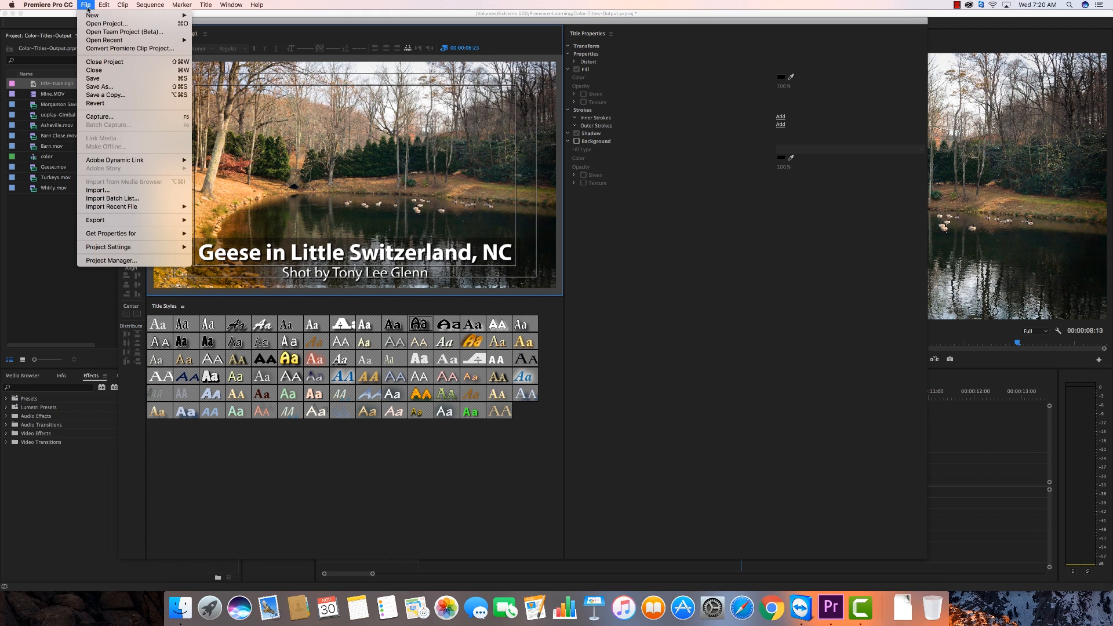
click(105, 79)
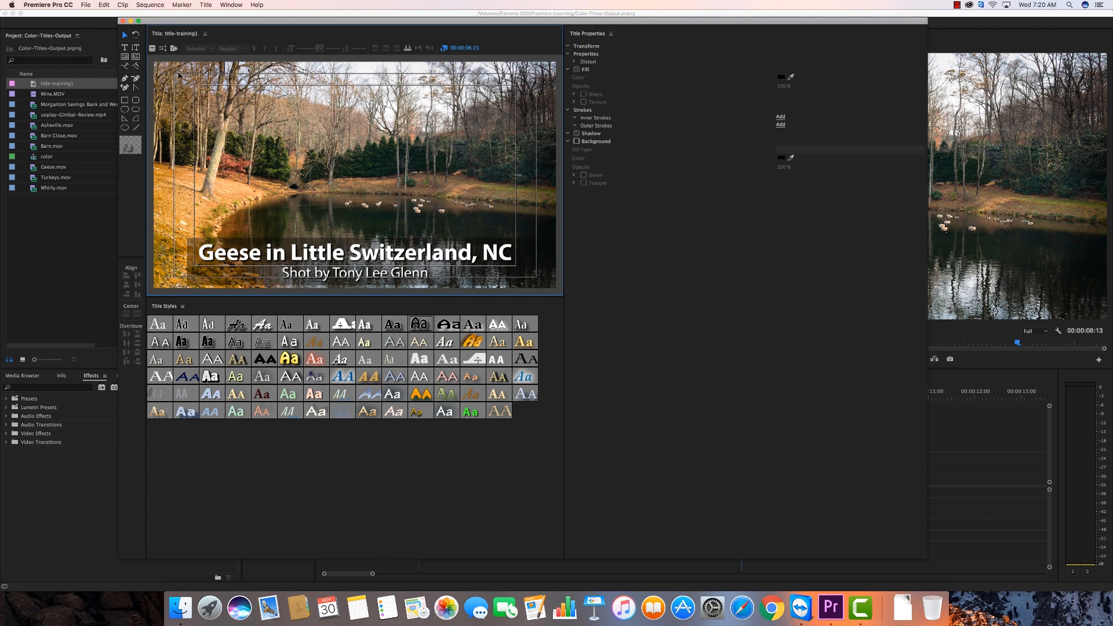
Browse the saved user title templates, previewing them from Awesome North Carolina through Offset-left-for-lower-third.
click(432, 261)
click(174, 49)
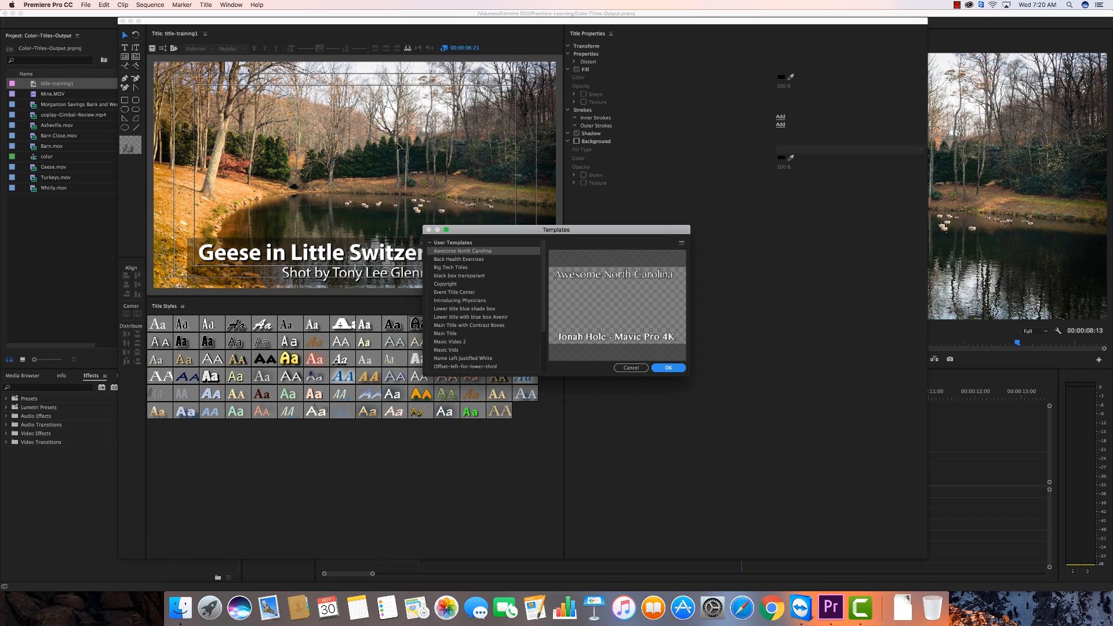
click(467, 260)
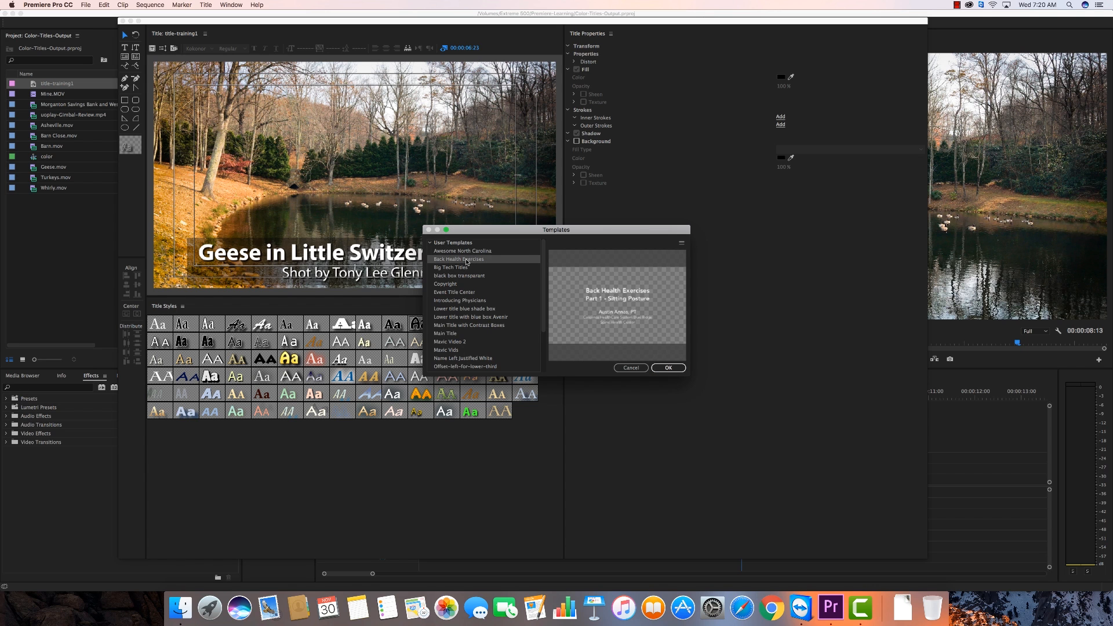
click(460, 268)
click(461, 276)
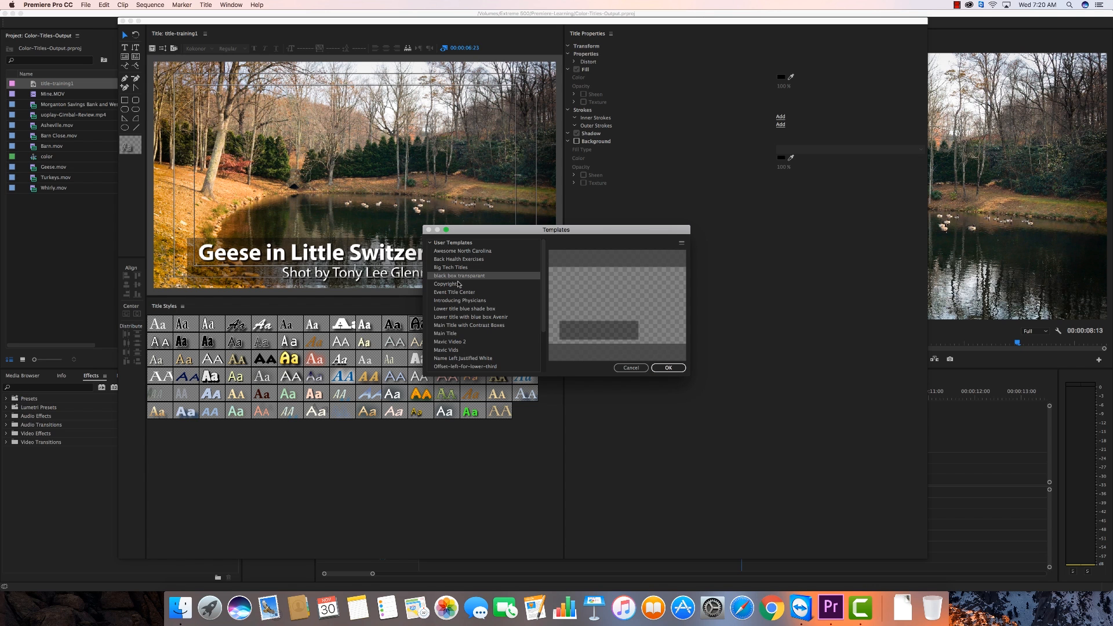
click(457, 284)
click(456, 294)
click(458, 300)
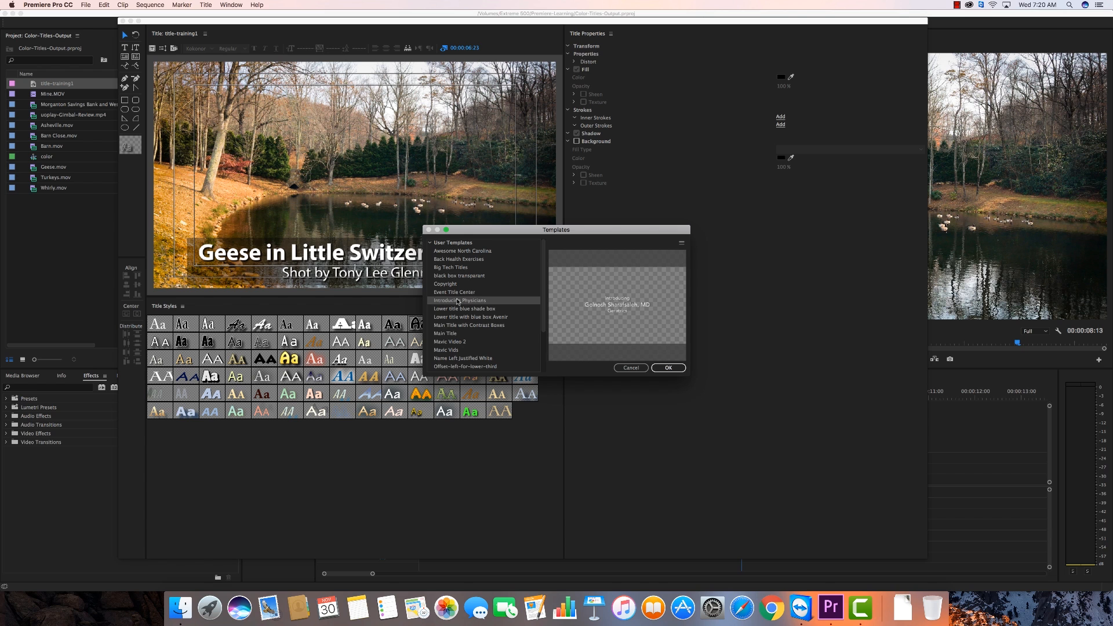
click(460, 309)
click(464, 325)
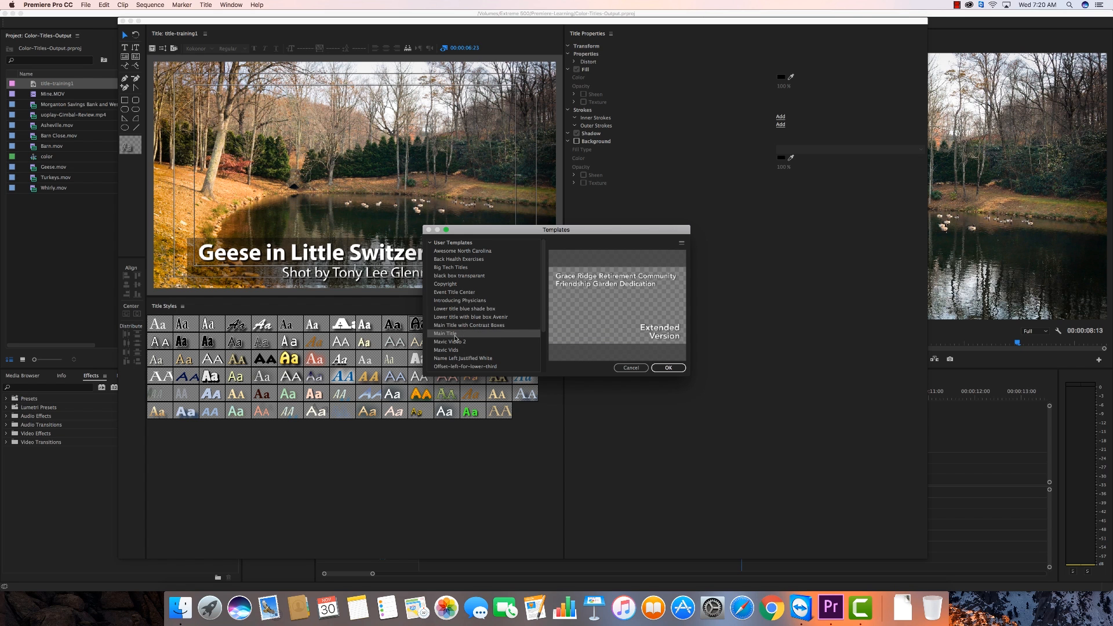
click(456, 343)
click(457, 350)
click(458, 358)
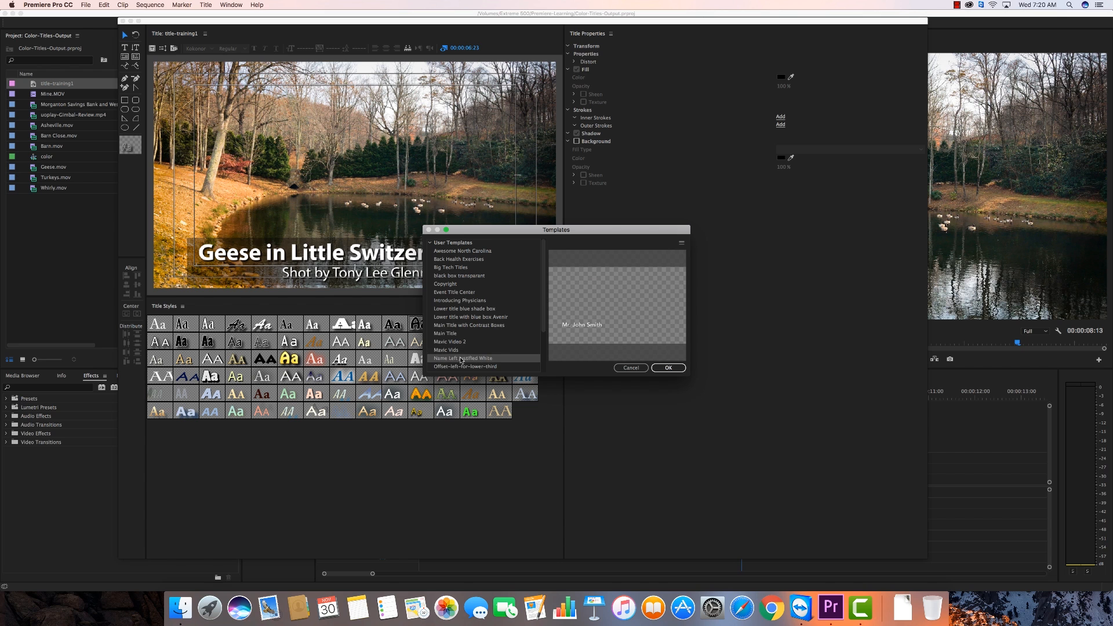
click(486, 367)
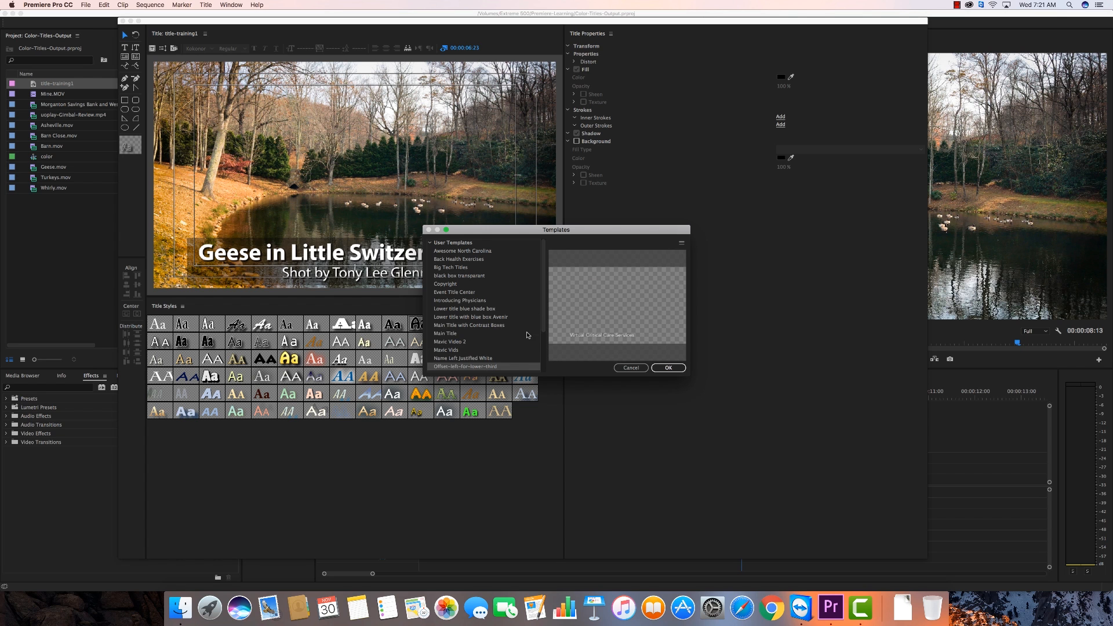
Preview the remaining user title templates, including Royalty Free Music, Shaded Backgrounds Wide and Two Line Simple Question.
drag(544, 307, 542, 356)
click(476, 320)
click(462, 328)
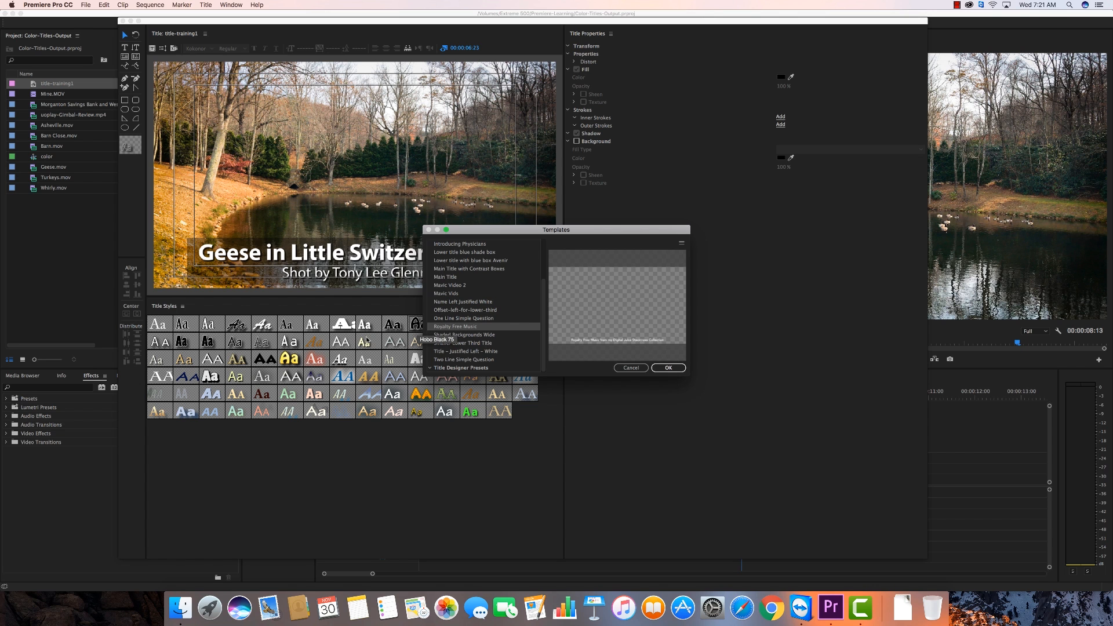
click(453, 336)
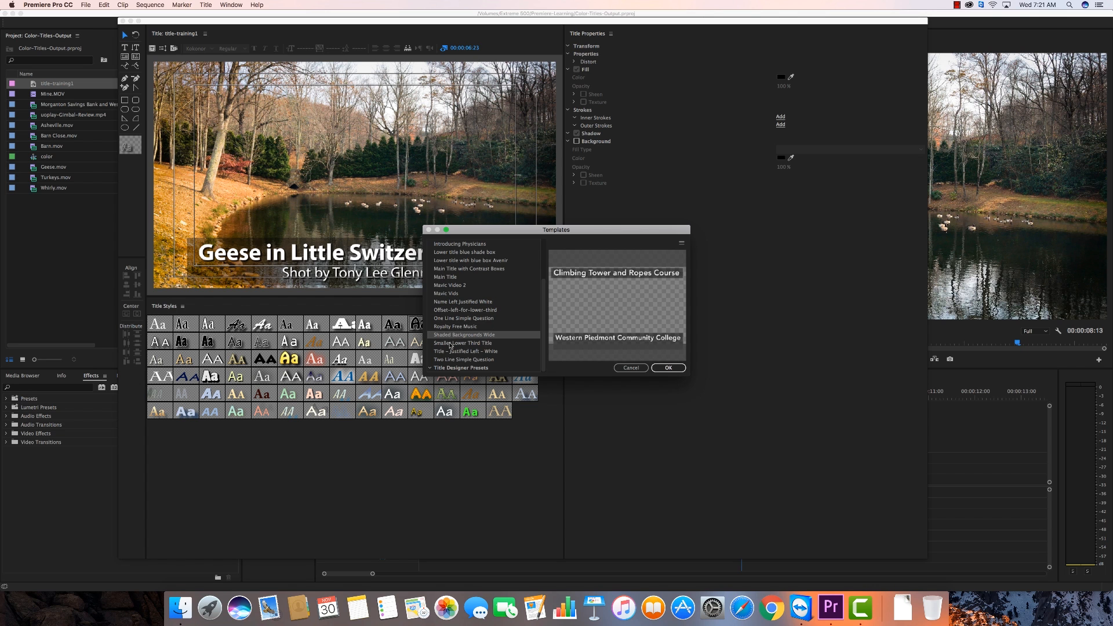
click(454, 345)
click(453, 351)
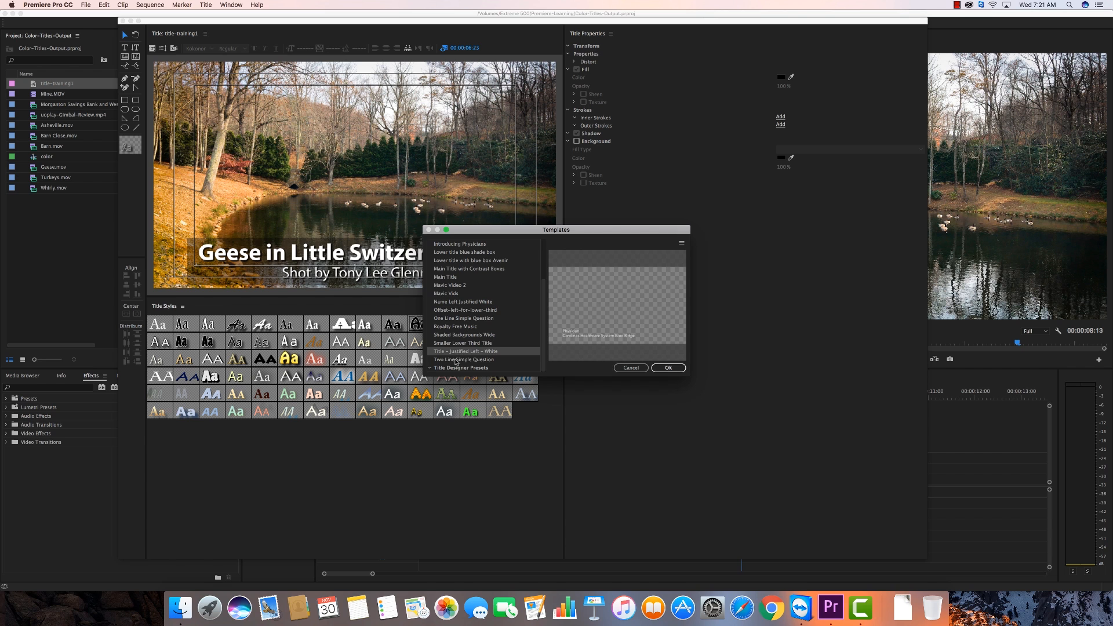
click(457, 360)
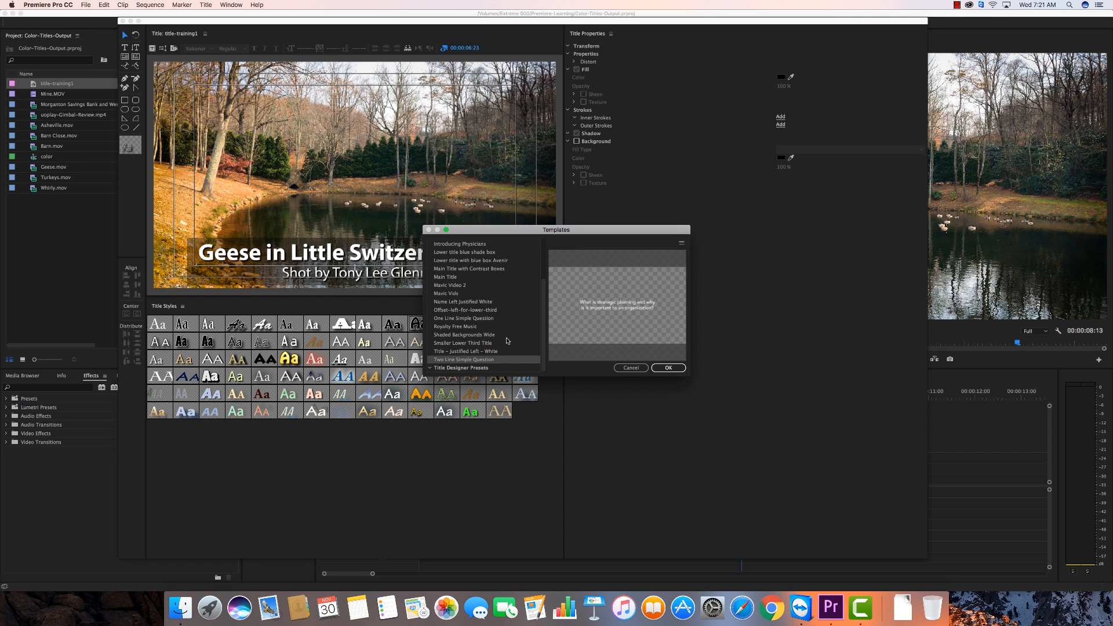
scroll(541, 297, up, 5)
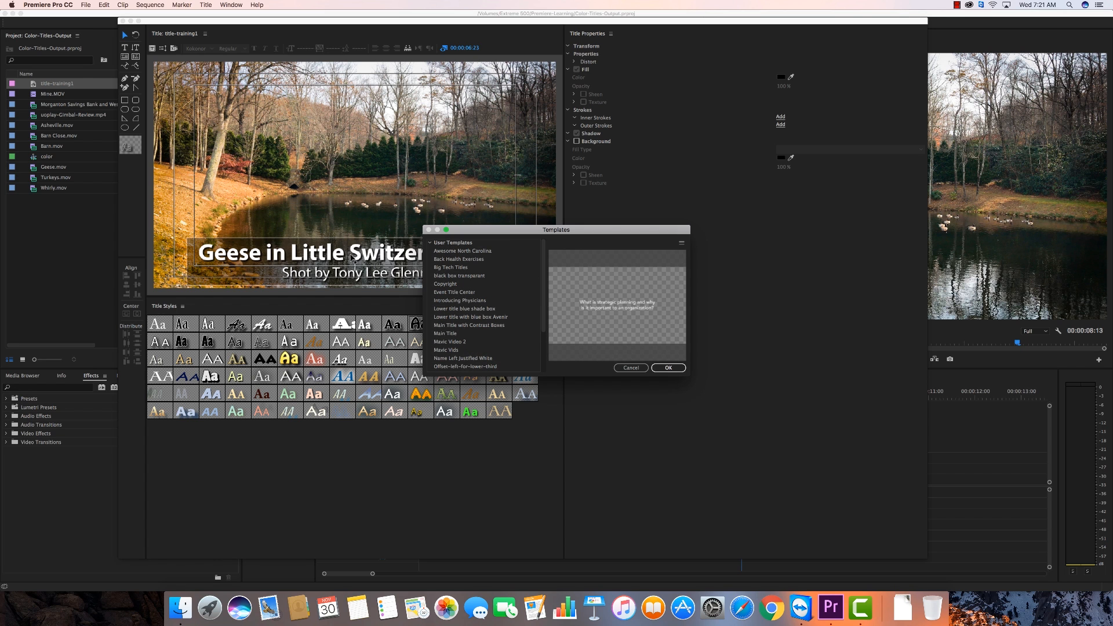
Save the current title as a template named "Big Shaded Lower Third" and close the template browser.
click(682, 244)
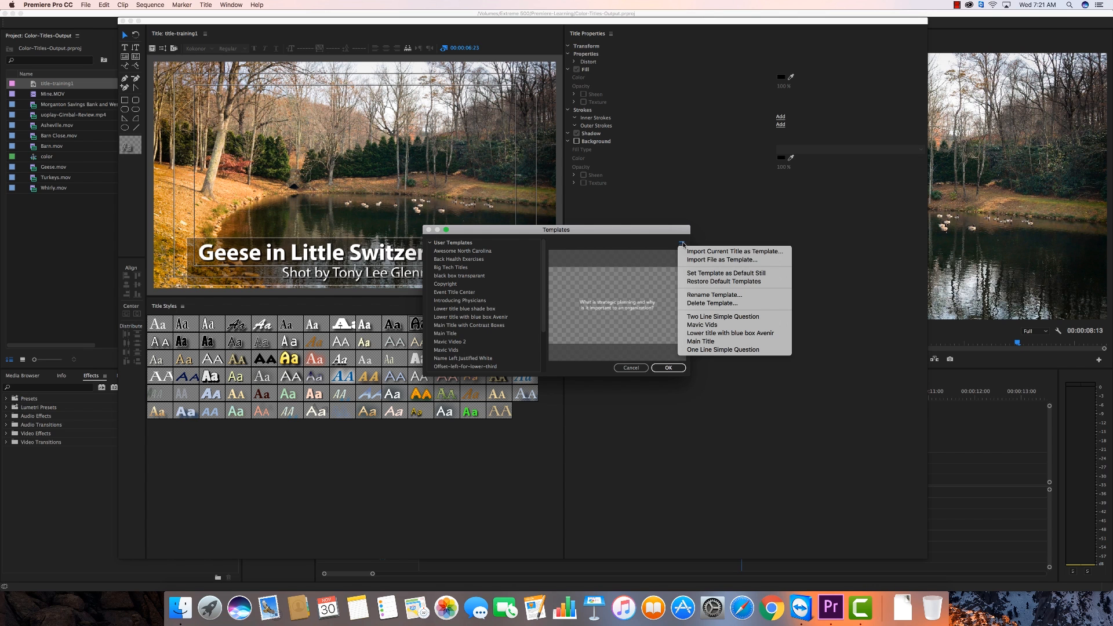
click(714, 251)
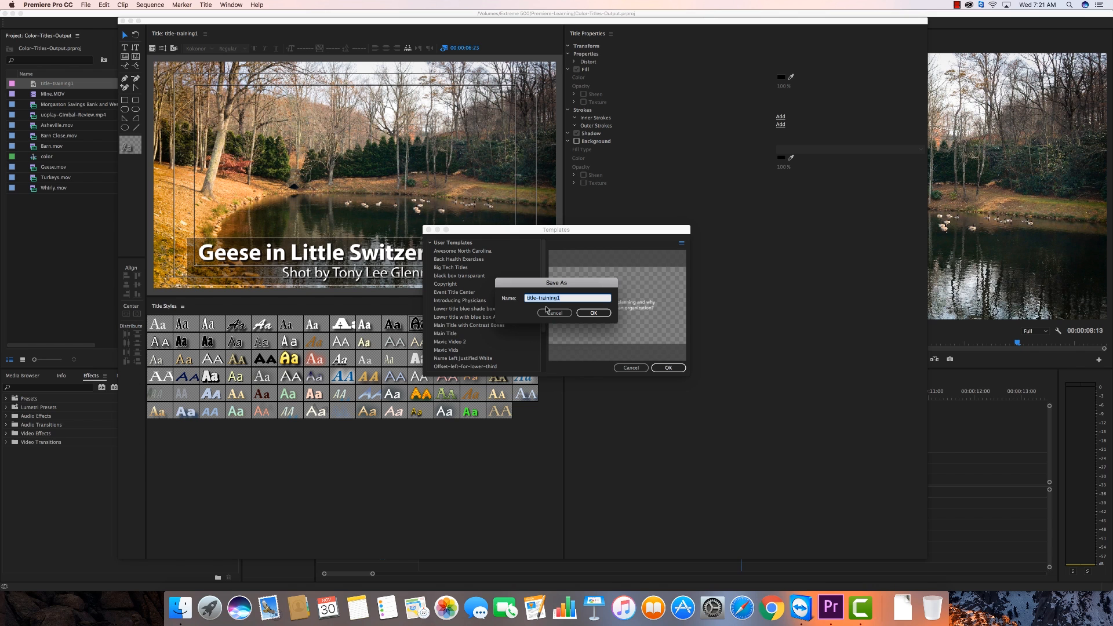
text(Big Shaded Lower Third)
click(597, 313)
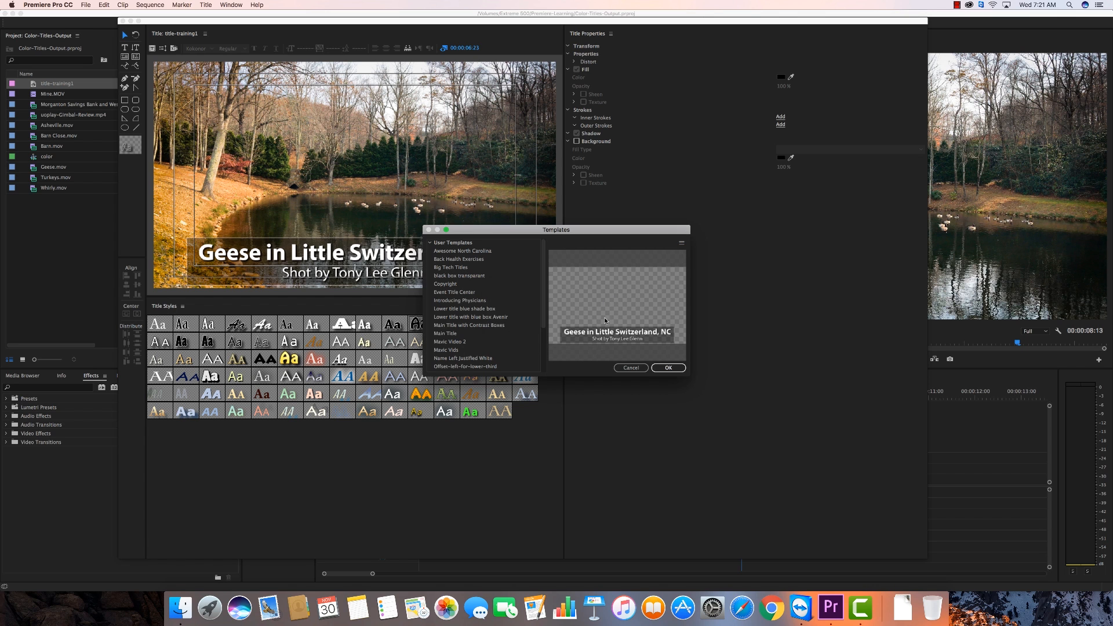
click(669, 369)
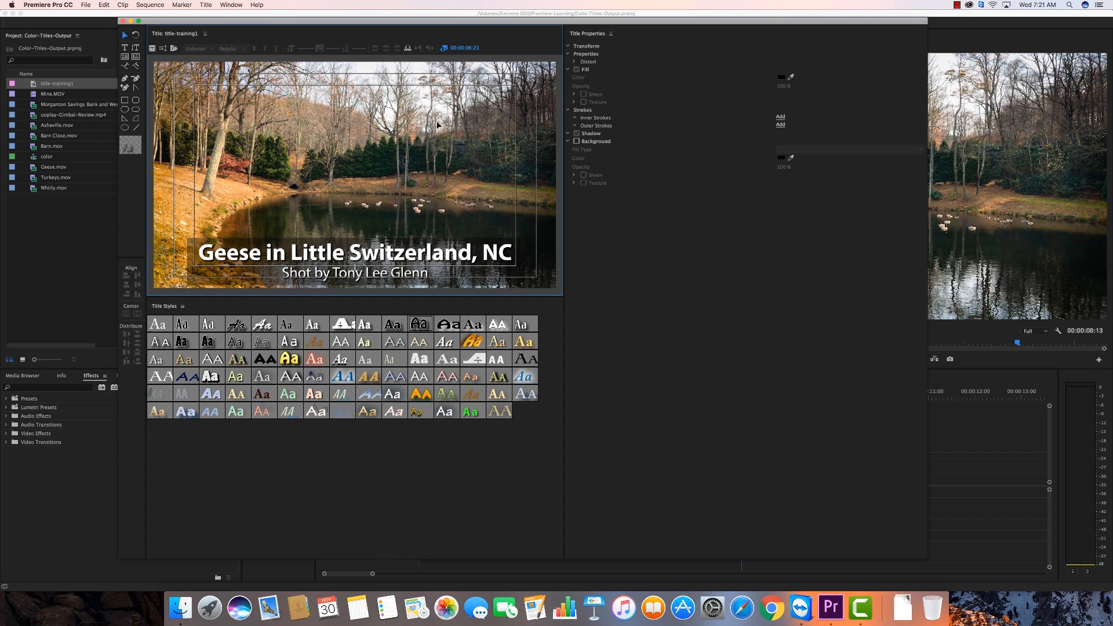
Load the Big Shaded Lower Third template into the title and close the title editor.
click(174, 49)
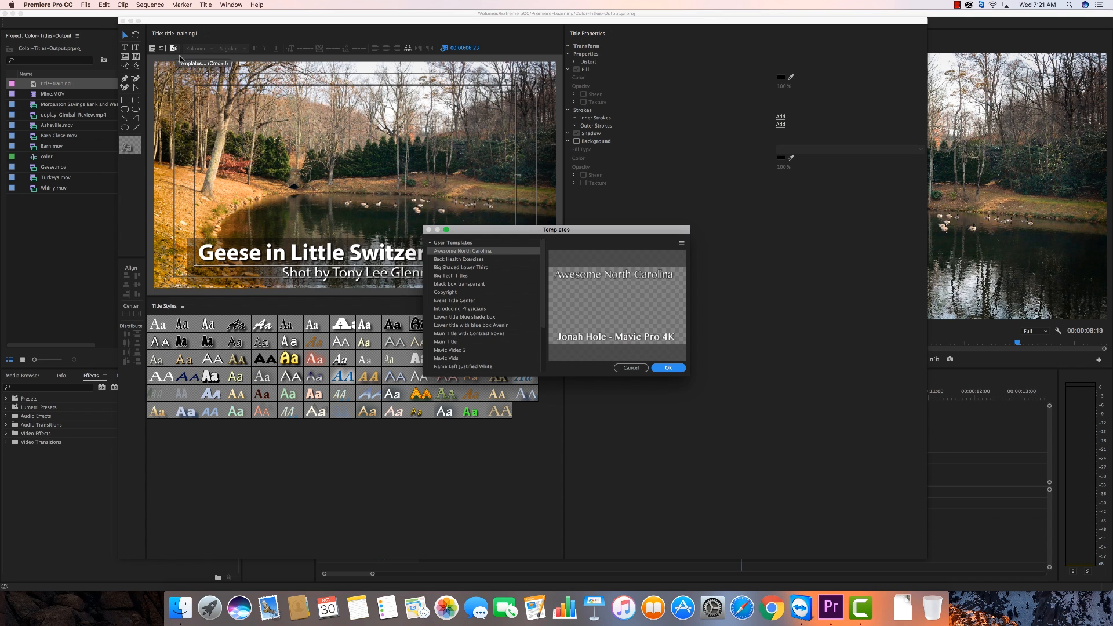
click(472, 269)
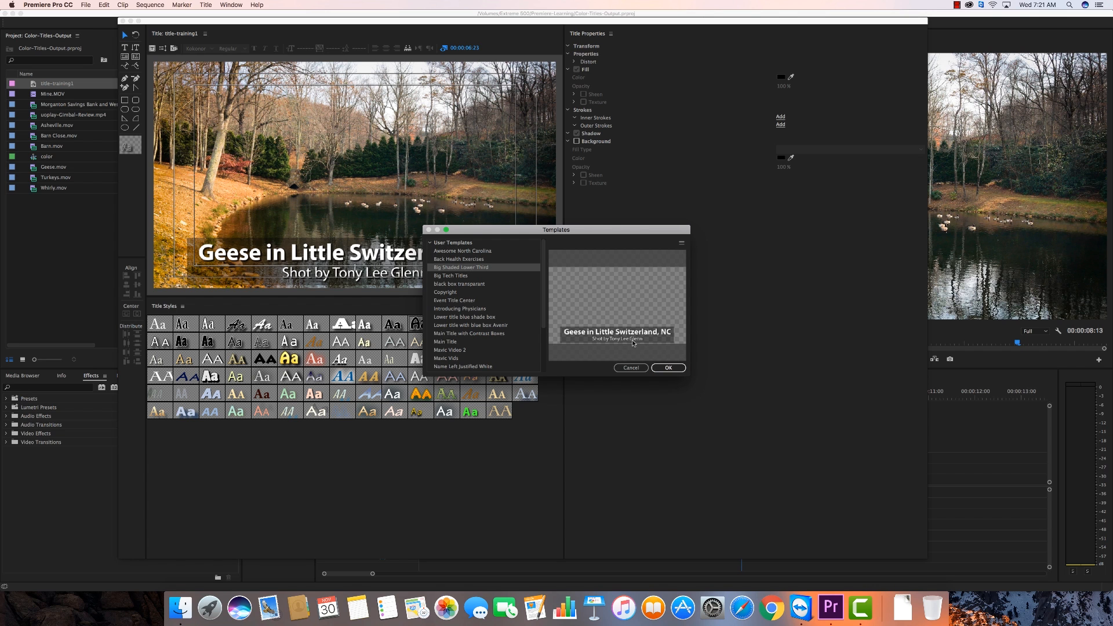
click(668, 368)
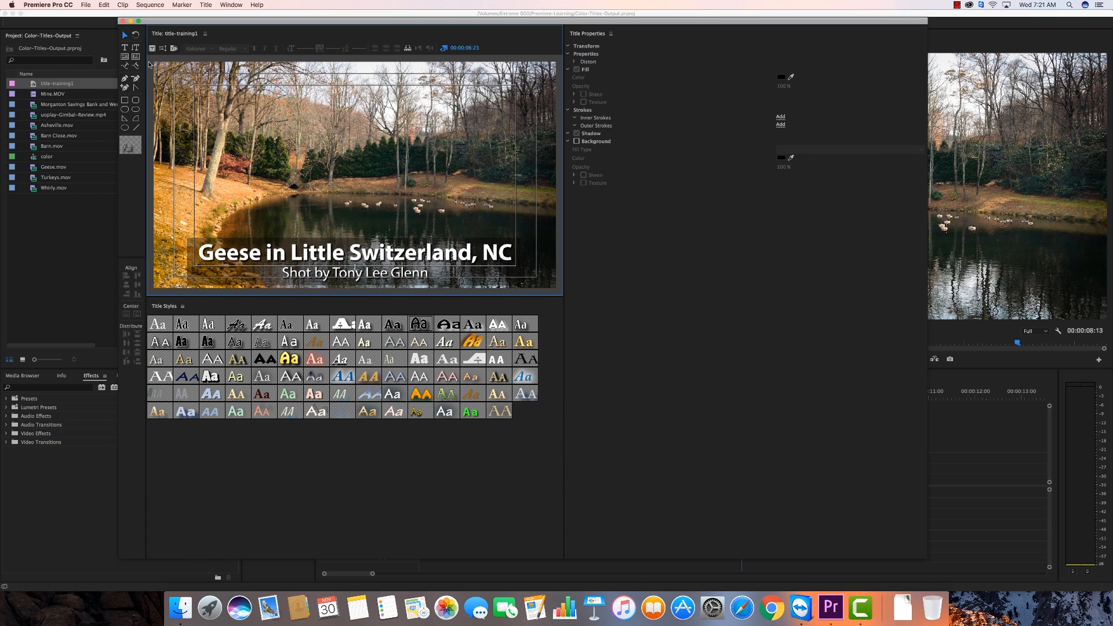
click(122, 21)
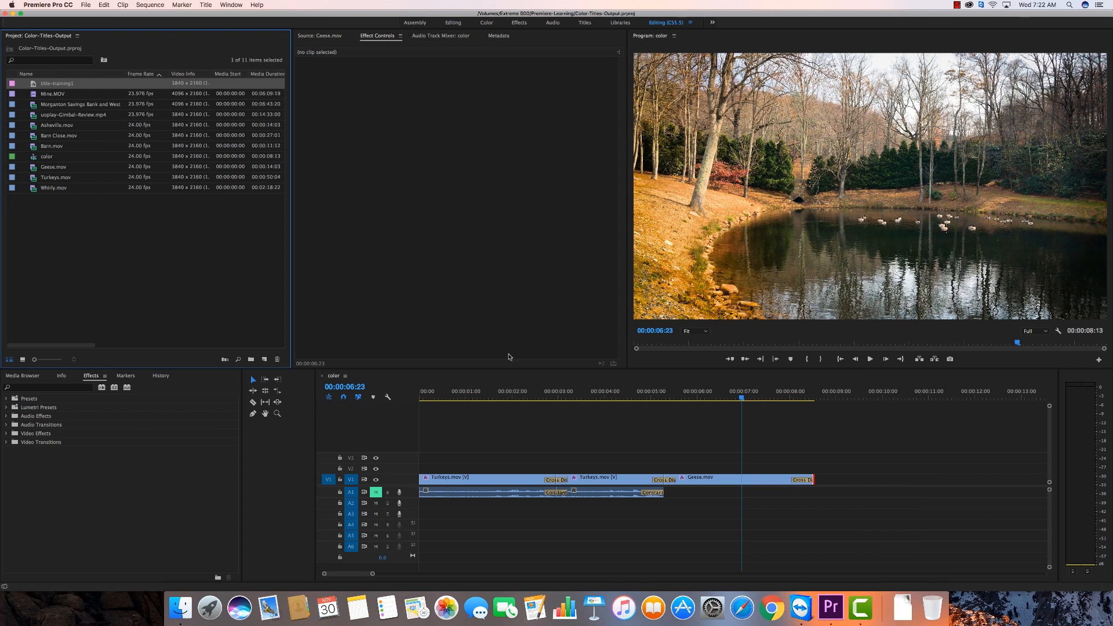
Place title-training1 on track V2 above the Geese clip, starting at 00:00:05:14.
drag(743, 397, 693, 397)
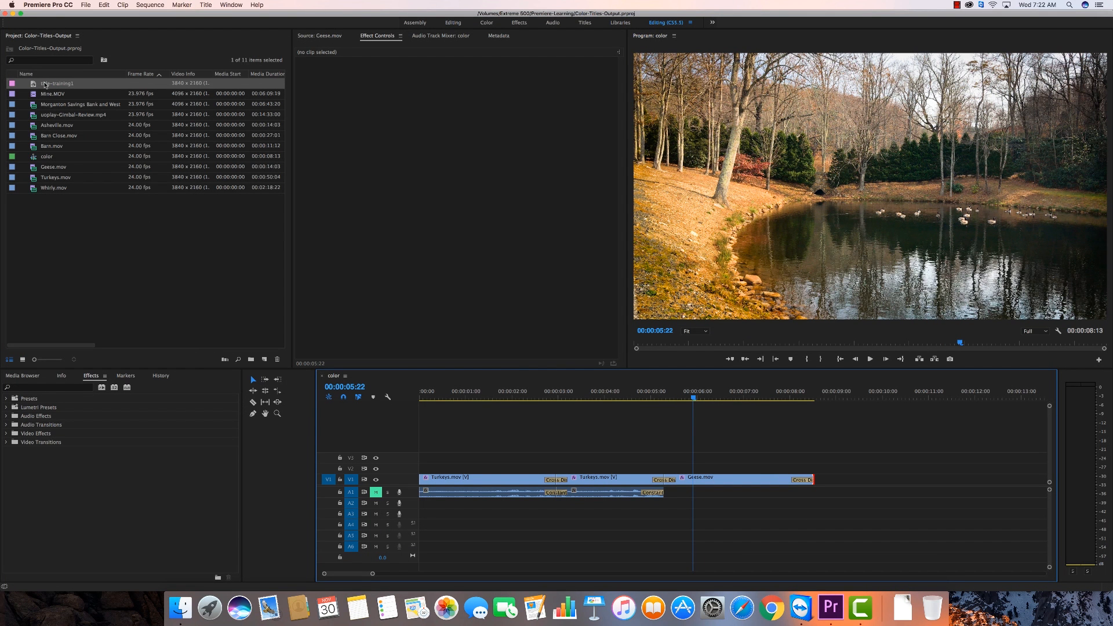
click(65, 243)
click(35, 85)
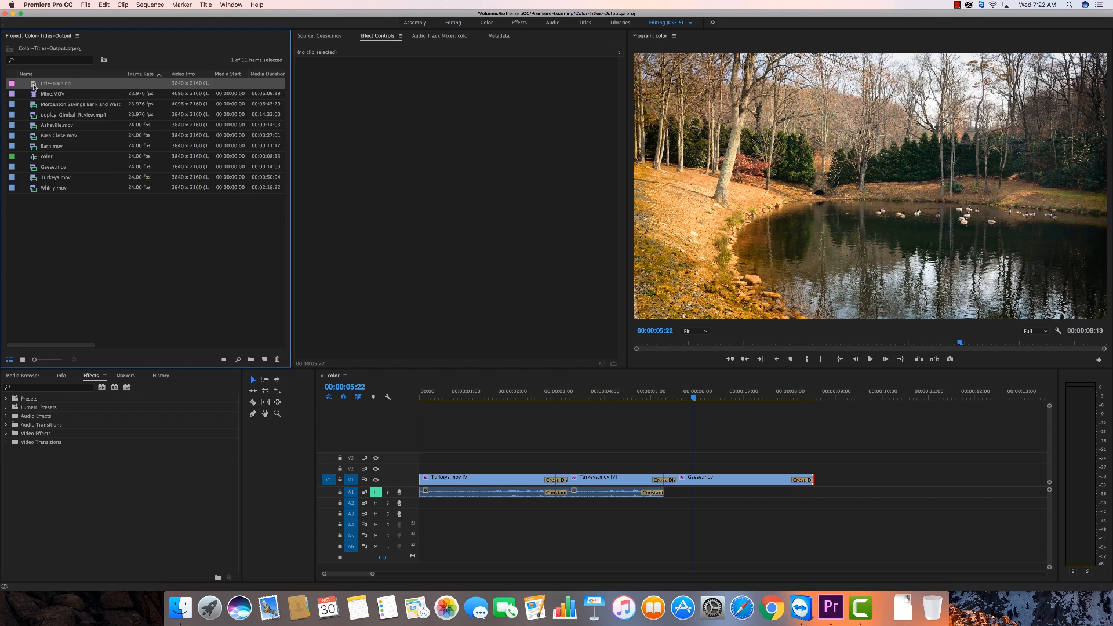
drag(35, 86, 691, 469)
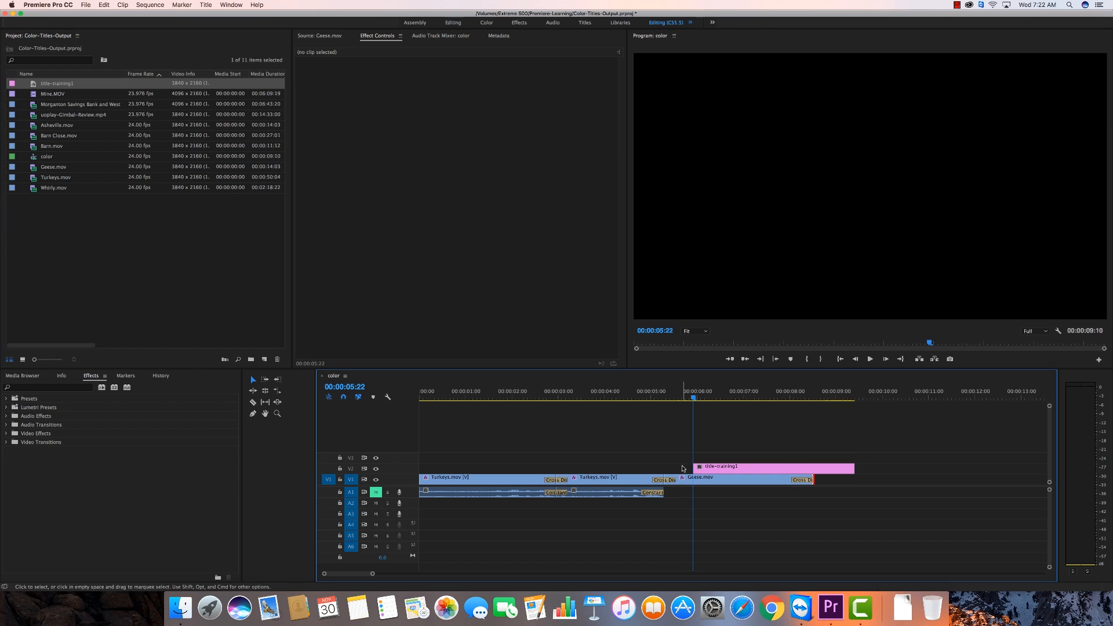
drag(693, 399, 678, 400)
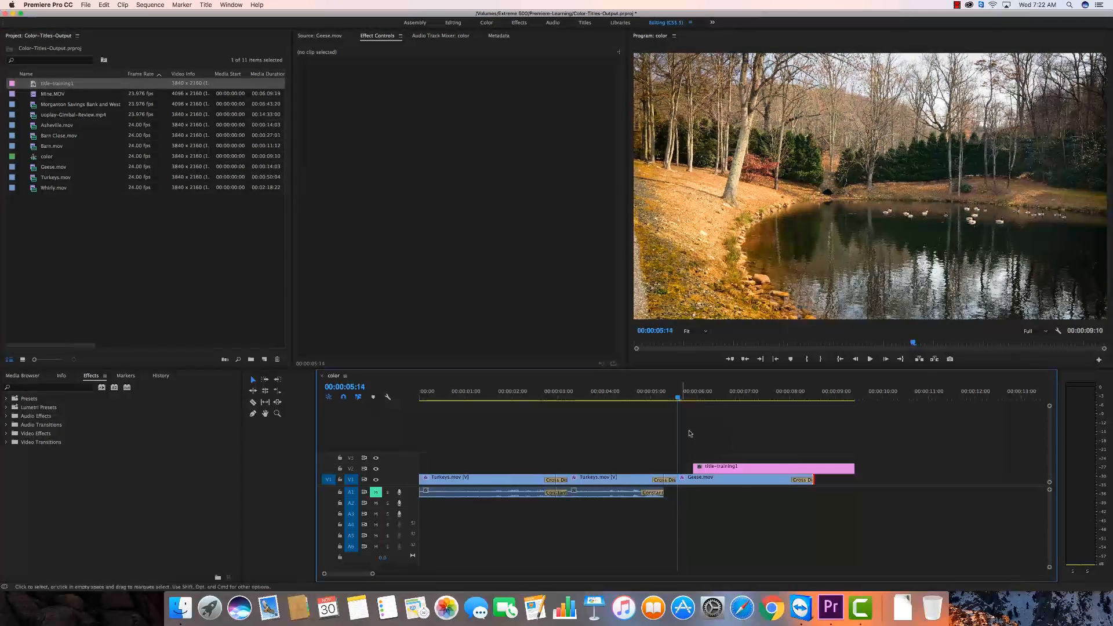
drag(711, 468, 696, 471)
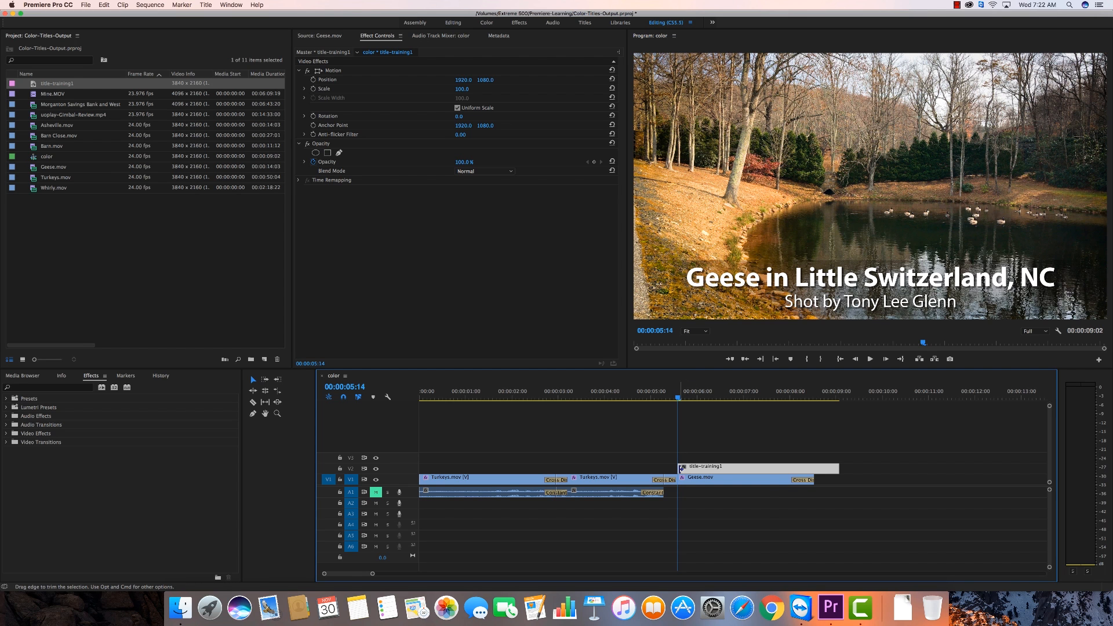
Apply the default transition to the start of the title clip and play back the fade-in.
right_click(682, 468)
click(710, 523)
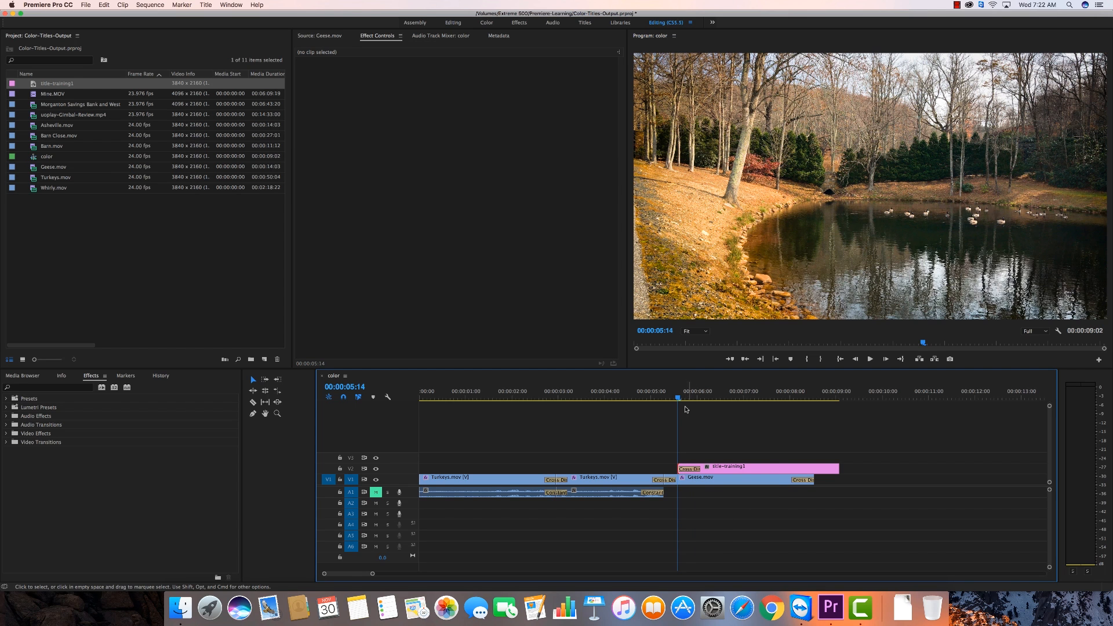
key(space)
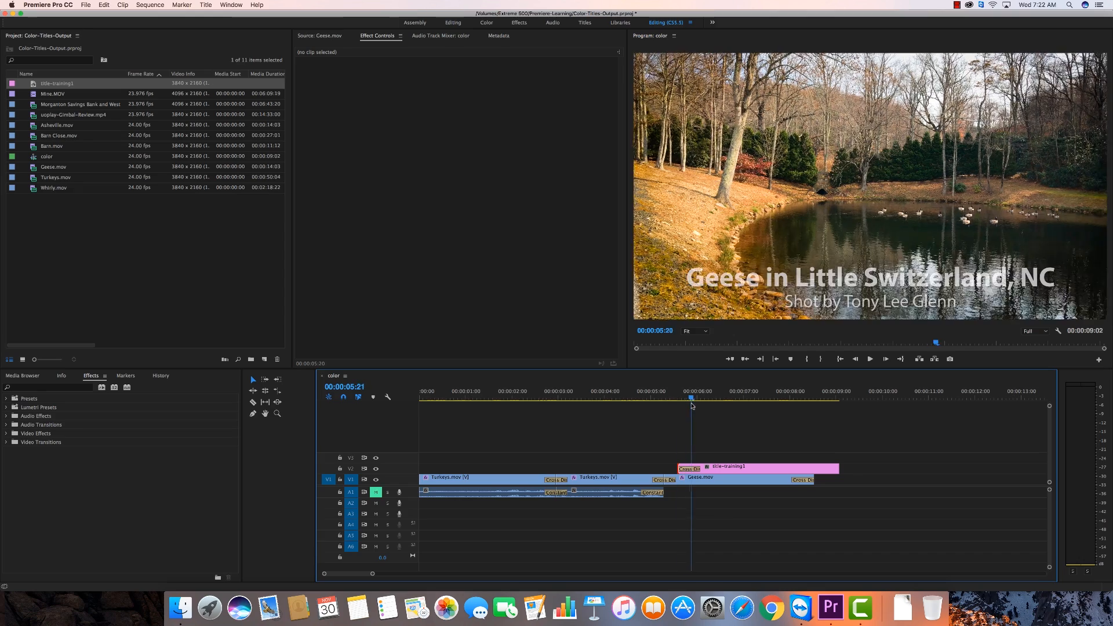
key(space)
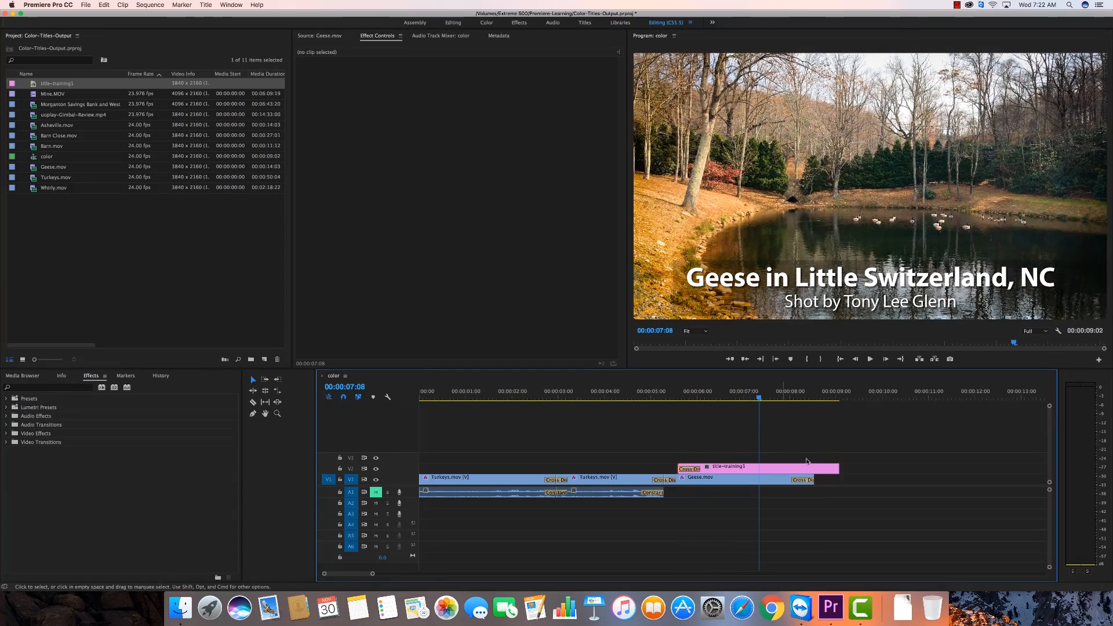
Trim the title clip to end at 00:00:07:14 and apply the default transition to its end.
drag(835, 469, 758, 469)
right_click(758, 472)
click(801, 524)
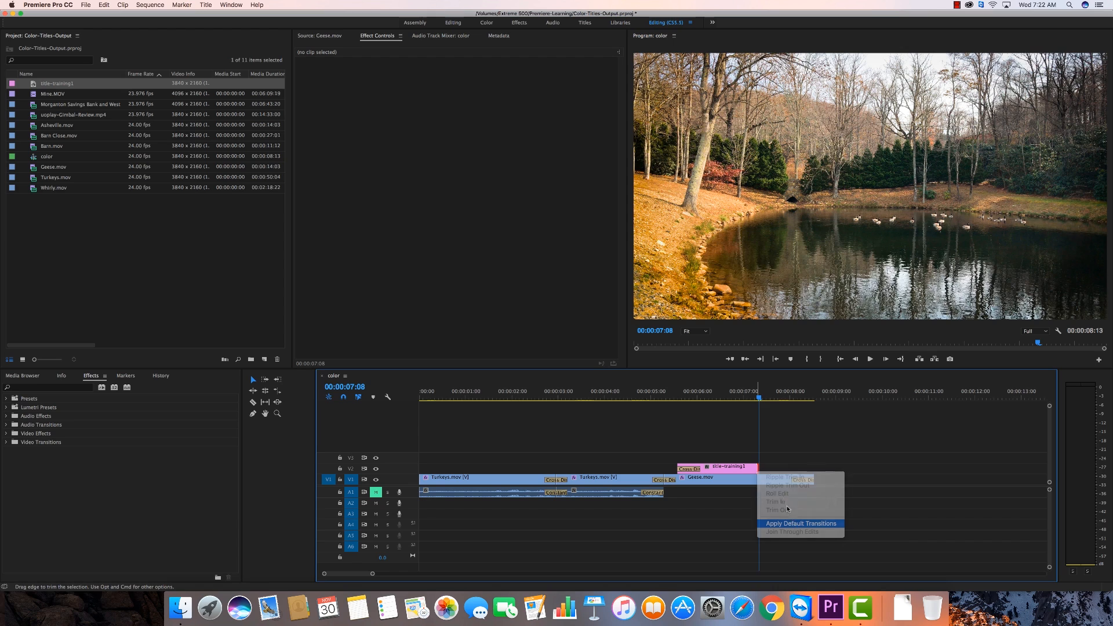
drag(760, 400, 770, 399)
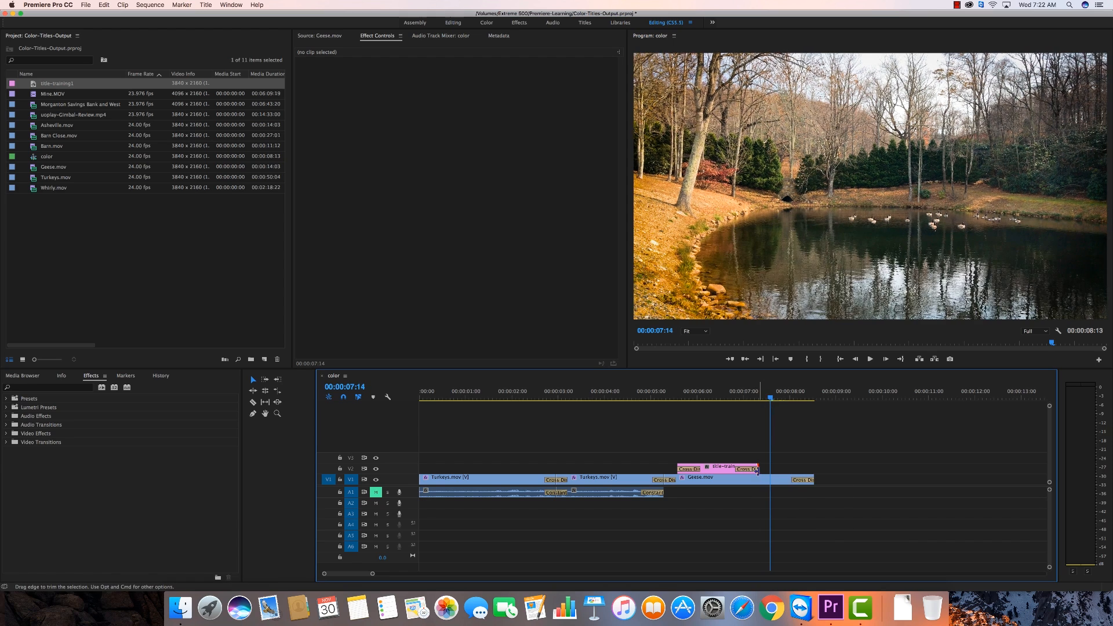
drag(757, 468, 769, 469)
Extend the end of the Geese clip to about 00:00:09:12 and move the playhead to 00:00:00:11.
drag(769, 400, 782, 421)
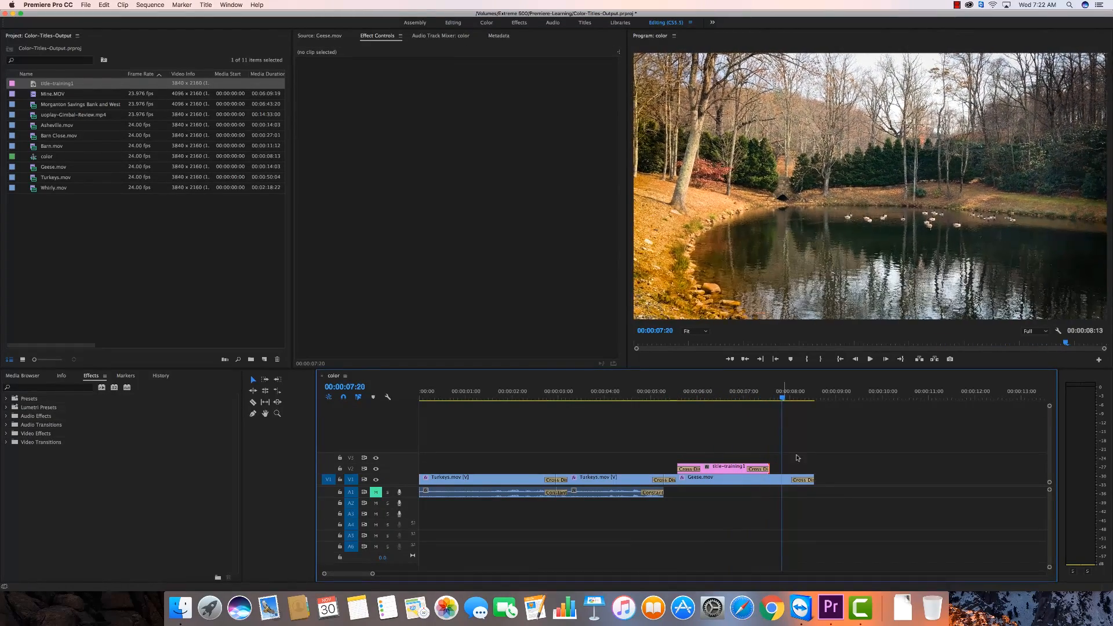
drag(813, 479, 858, 479)
drag(784, 401, 440, 409)
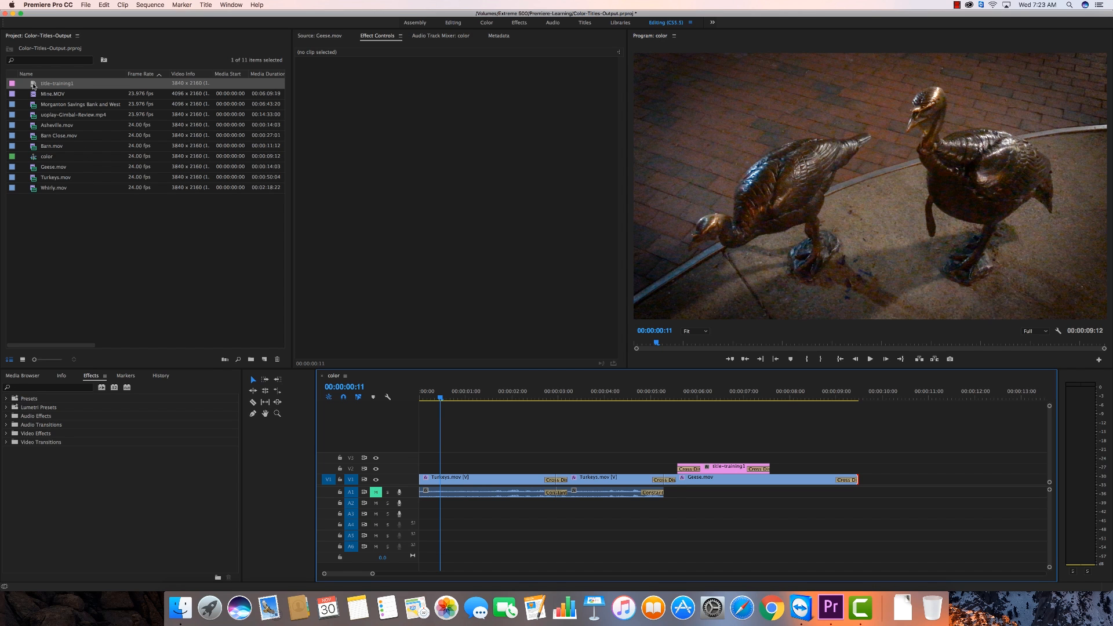
Duplicate the title-training1 title in the project and rename the copy Turkeys.
right_click(34, 86)
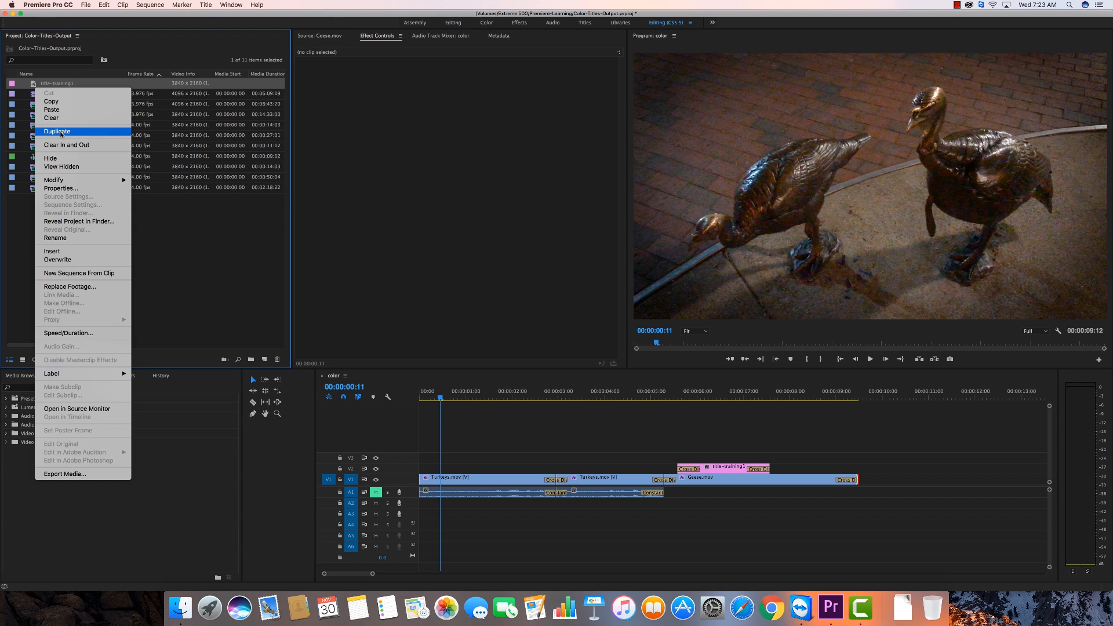
click(62, 133)
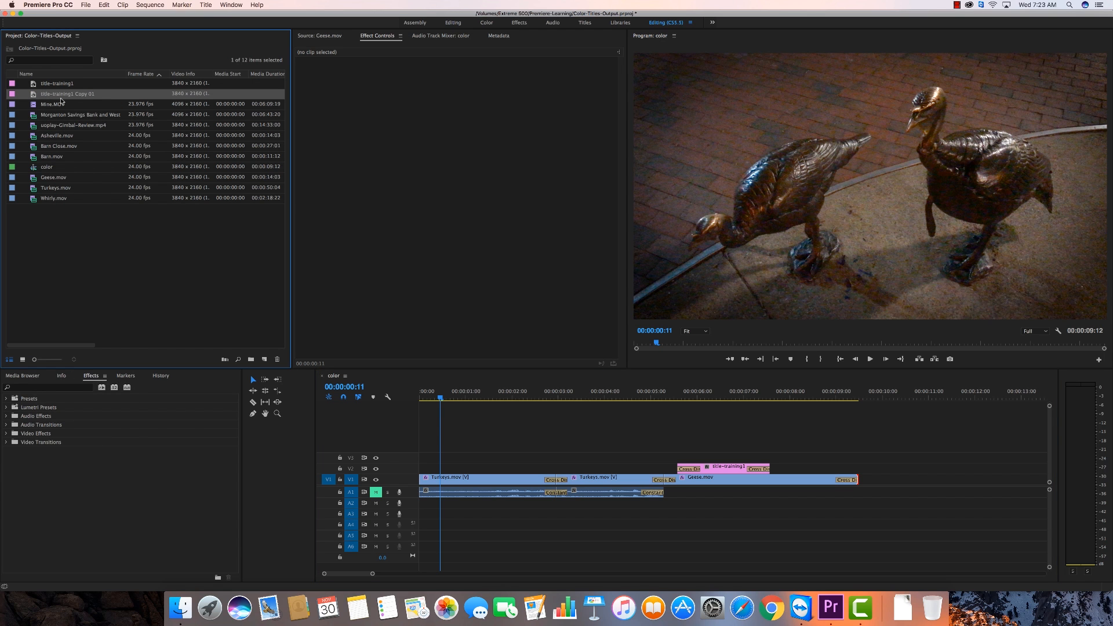
click(95, 94)
click(91, 95)
click(75, 94)
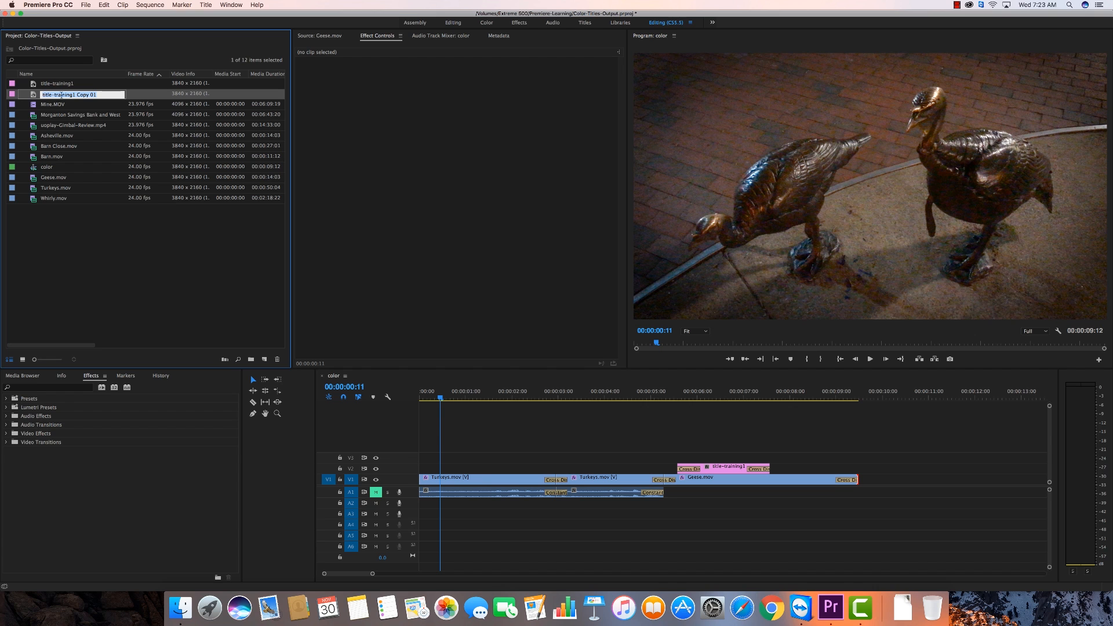
click(87, 219)
click(66, 96)
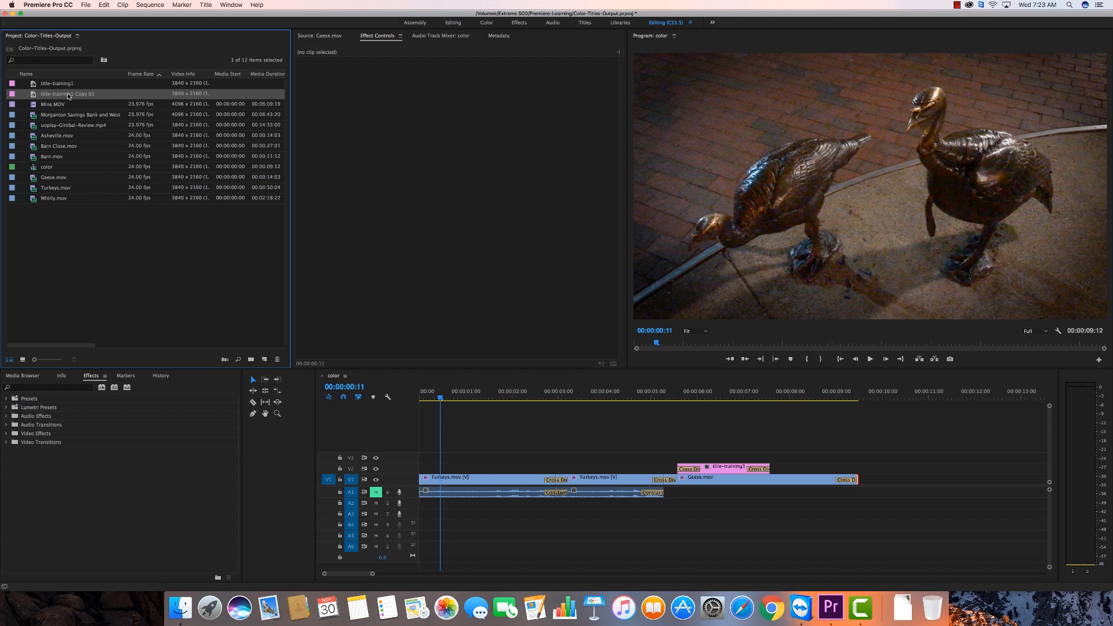
click(68, 94)
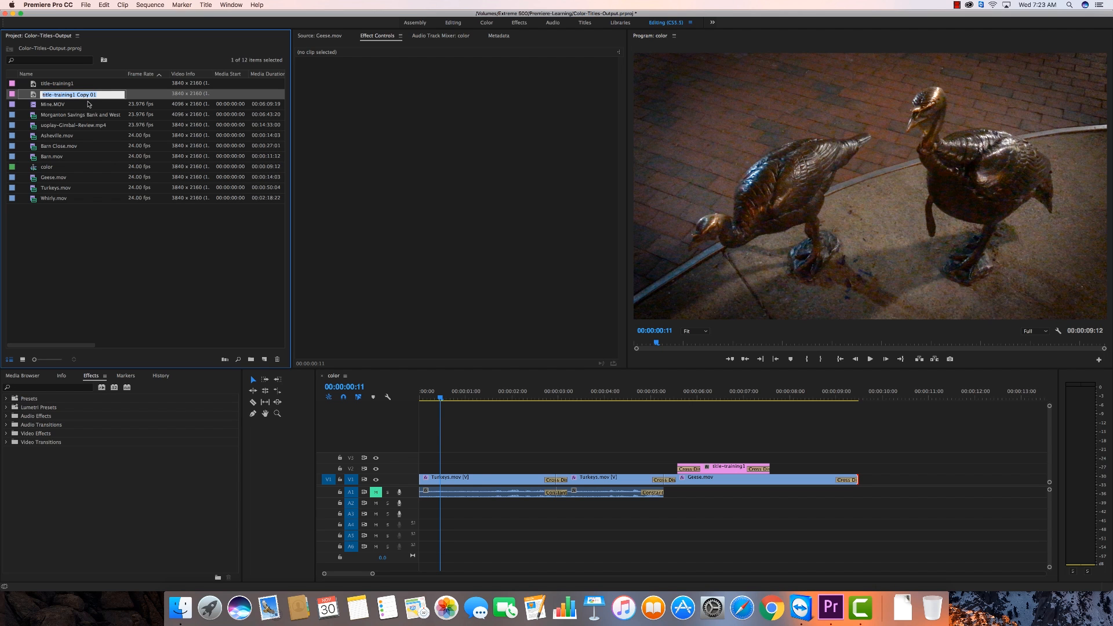
text(Tit)
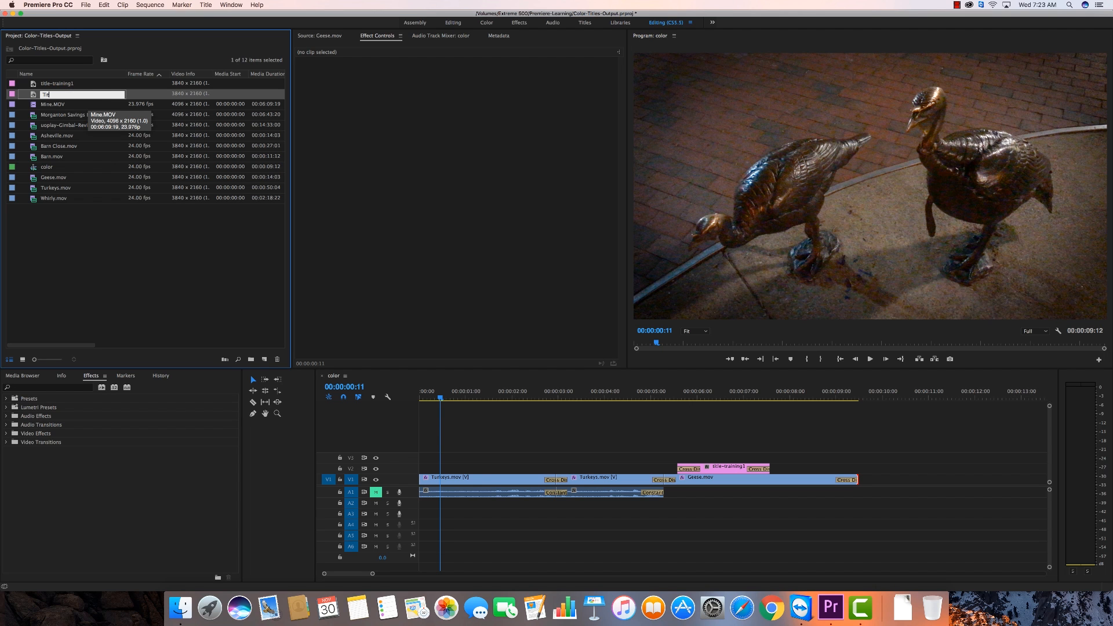
text(le 2)
click(93, 227)
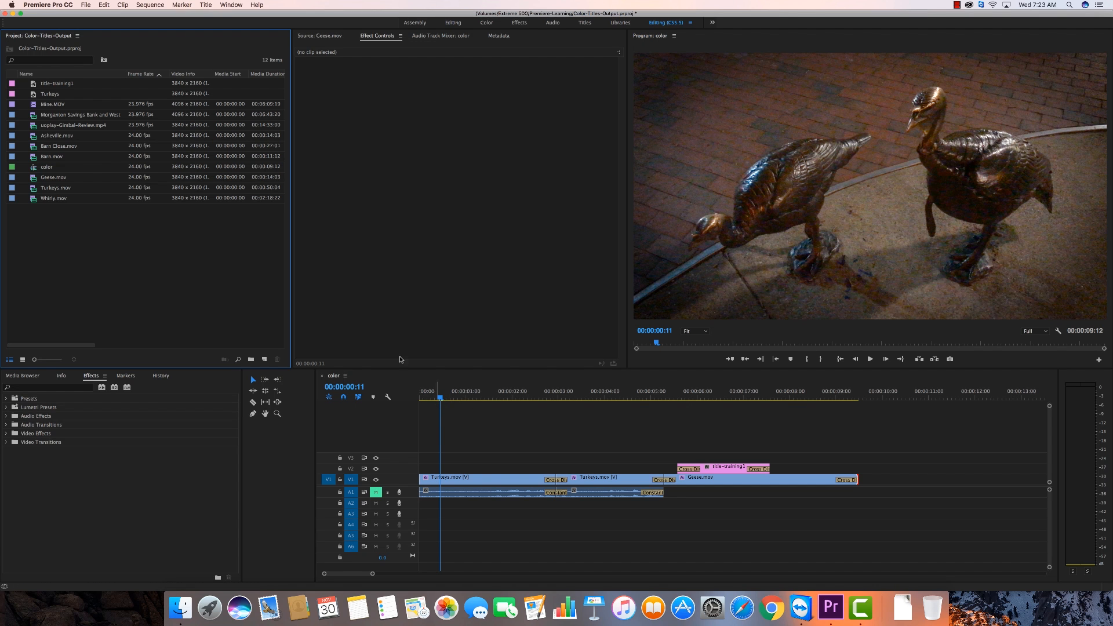
Open the Turkeys title for editing and change its first line to "Turkeys in Asheville, NC".
double_click(33, 95)
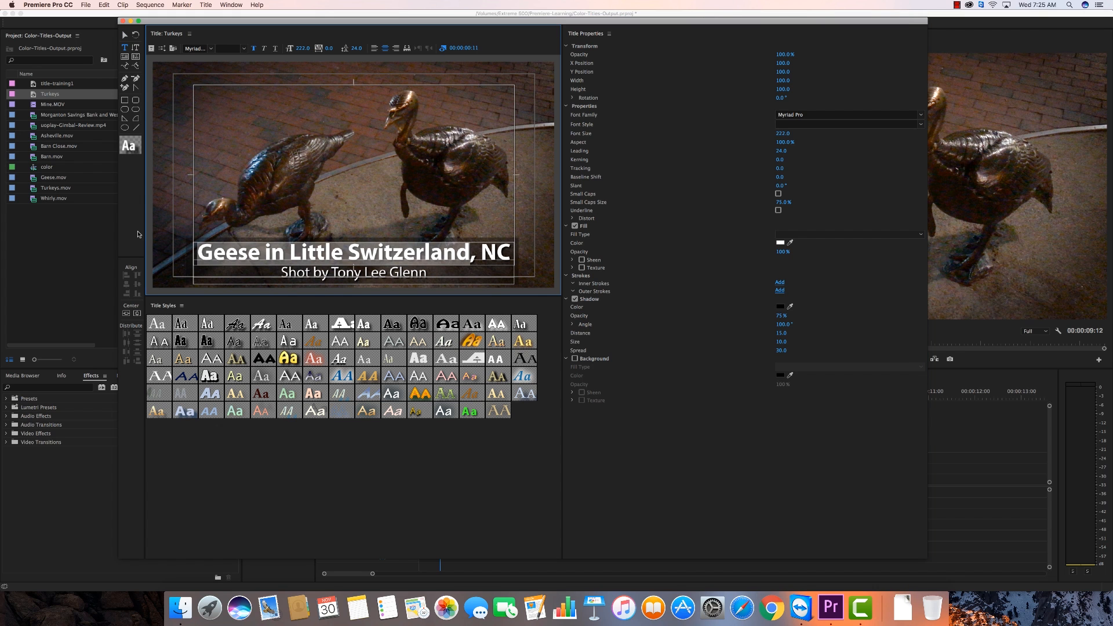
text(Turke)
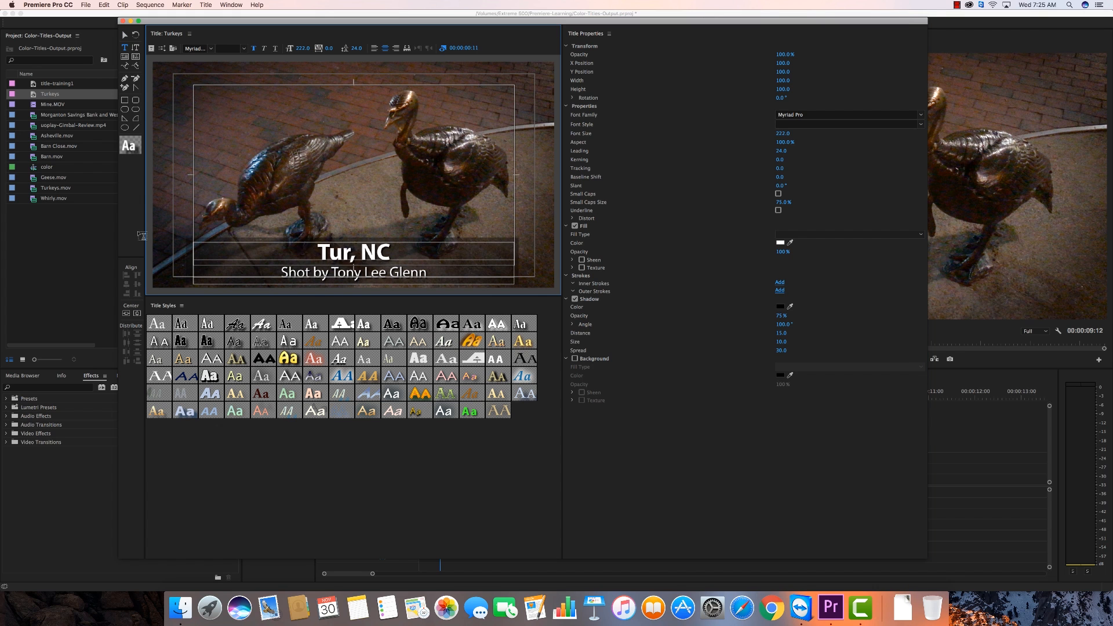
text(ys in As)
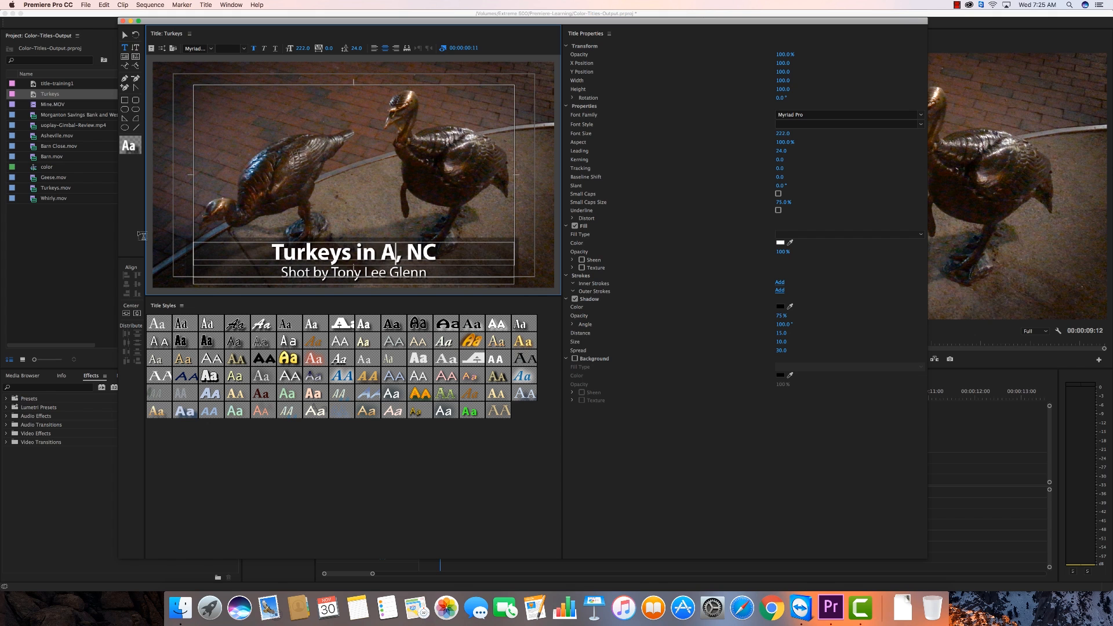
text(heville)
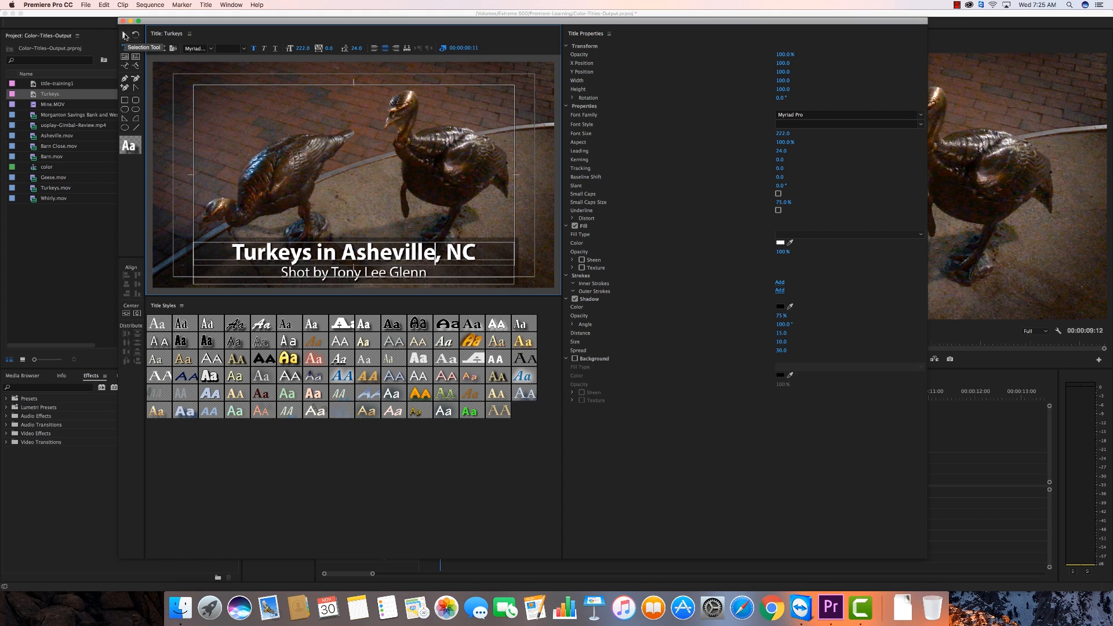
Narrow the dark background rectangle from both sides to about 2517 wide so it fits the shorter Turkeys text.
click(125, 35)
click(438, 273)
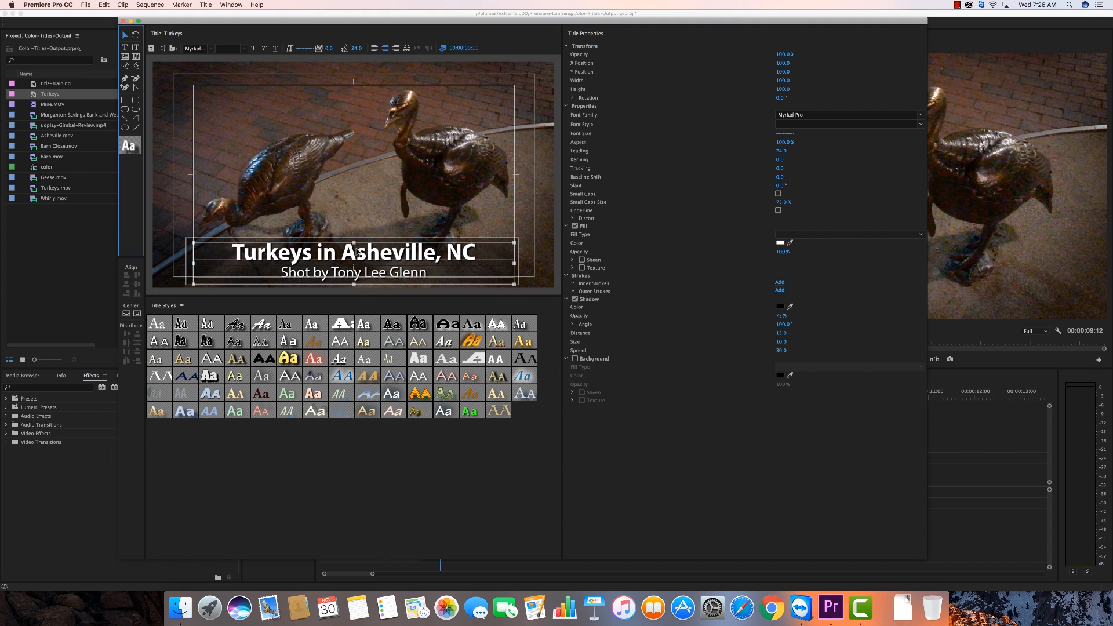
click(372, 242)
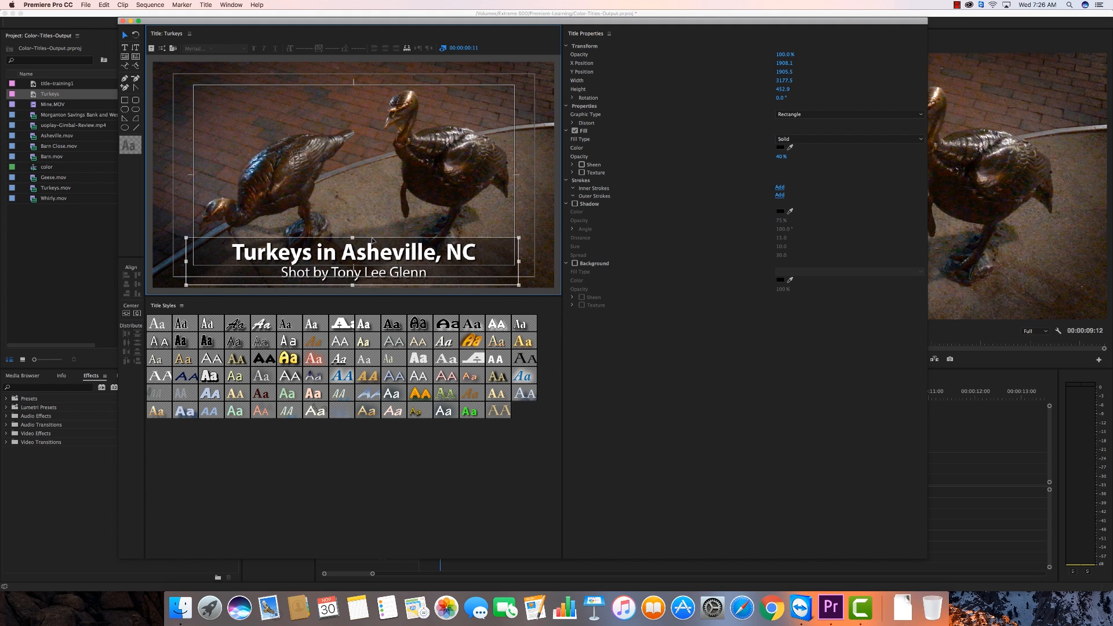
drag(518, 261, 484, 261)
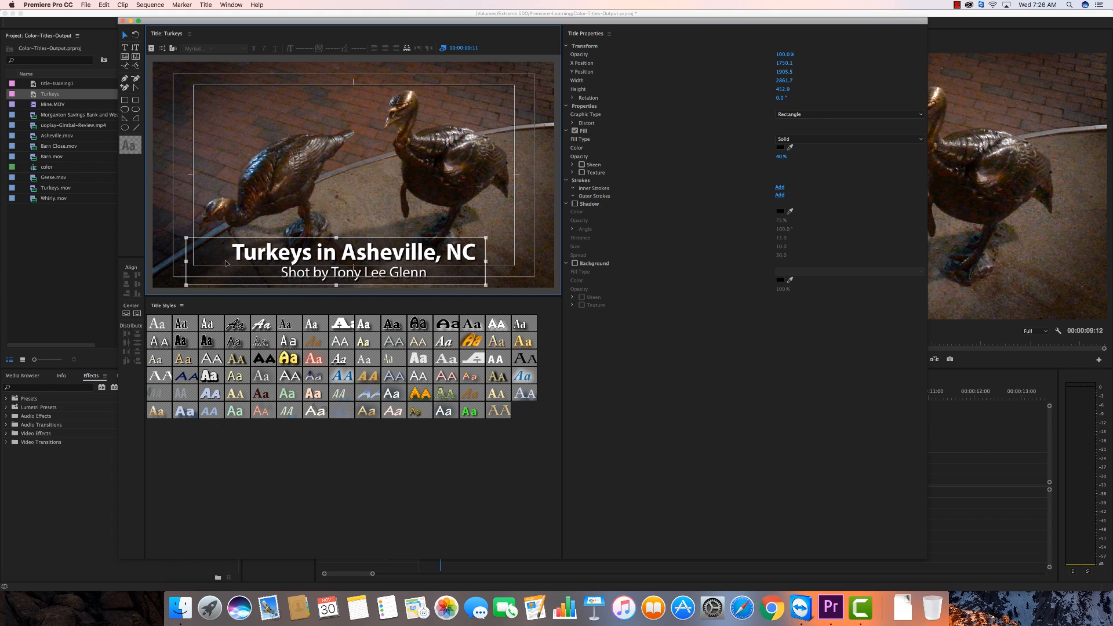
drag(186, 261, 223, 261)
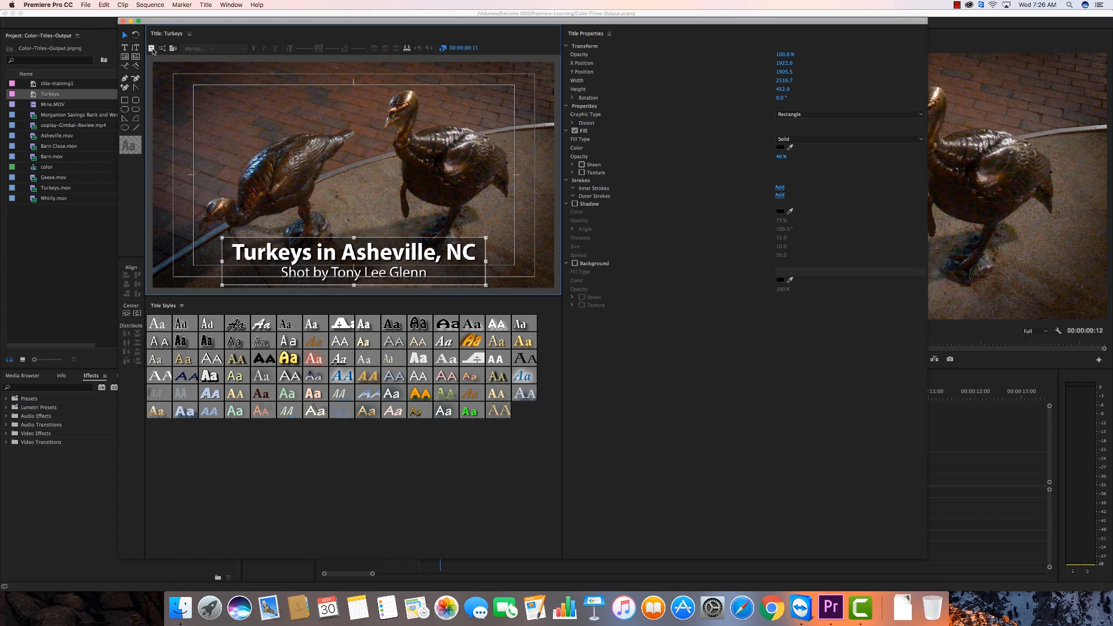
Create a new title based on the current Turkeys title and name it Pigs.
click(152, 49)
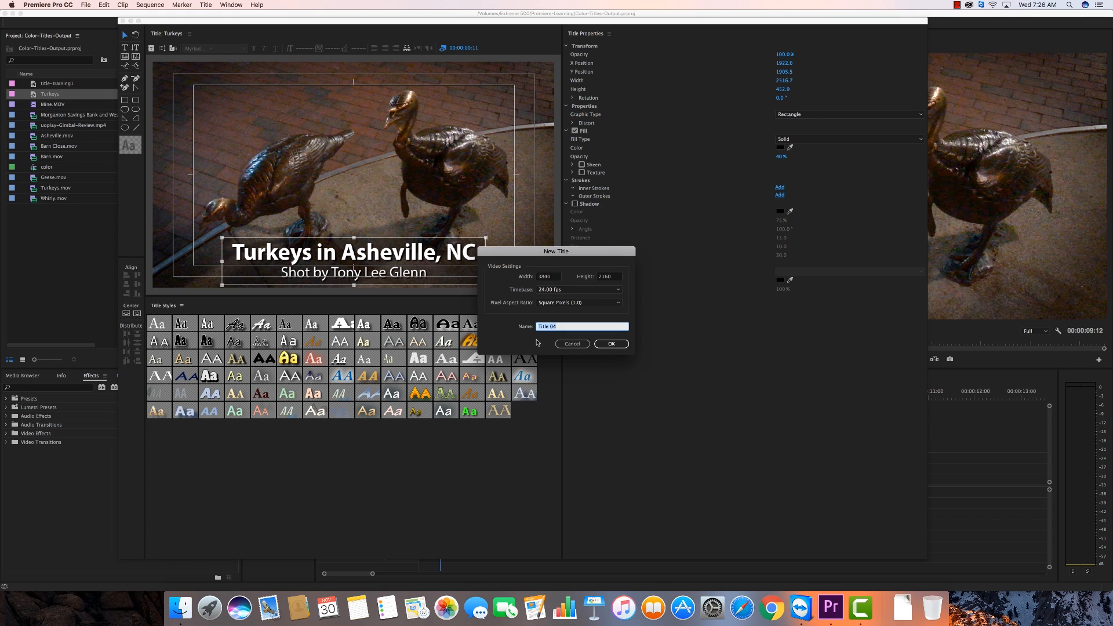
text(Pigs)
click(611, 345)
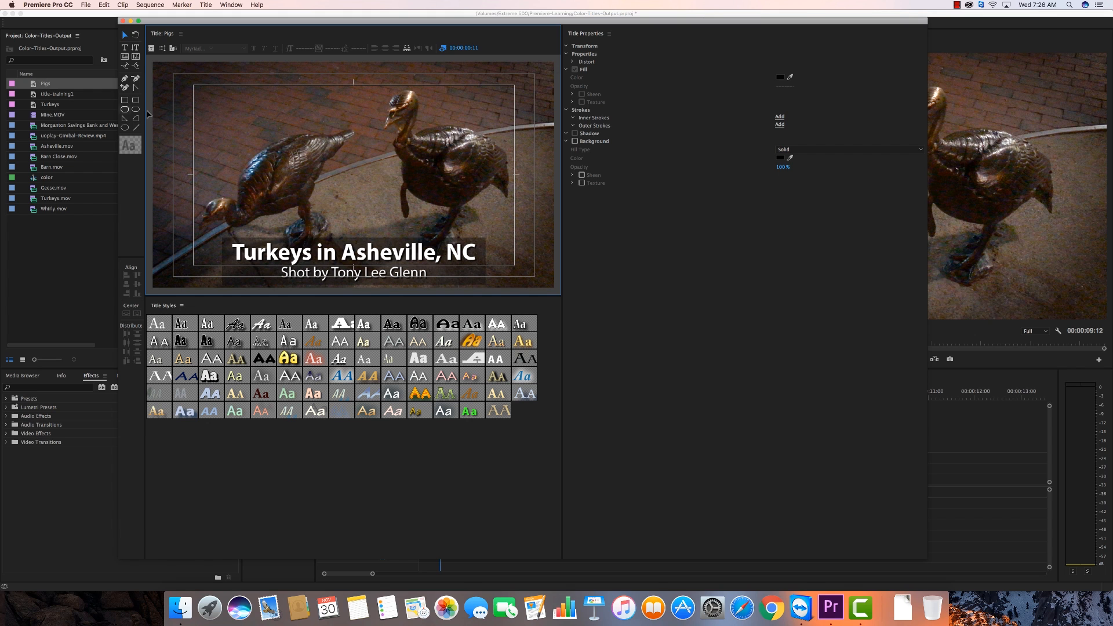
Change the first line of the Pigs title to "Pigs in Asheville, NC", then save the project and close the title editor.
click(124, 48)
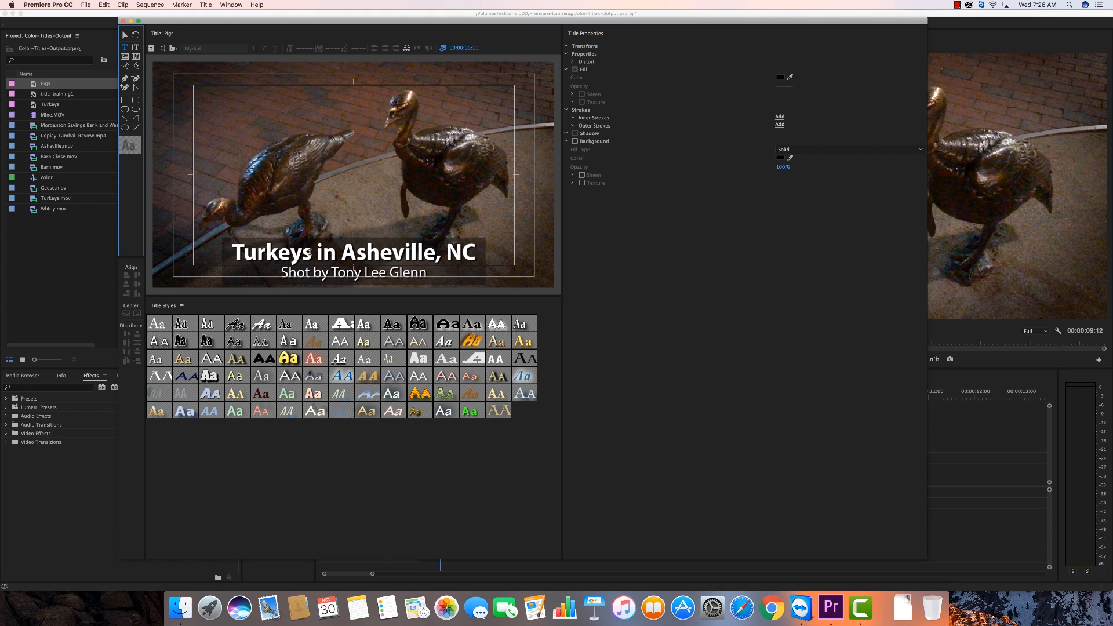
click(274, 250)
drag(273, 251, 237, 252)
text(Pigs)
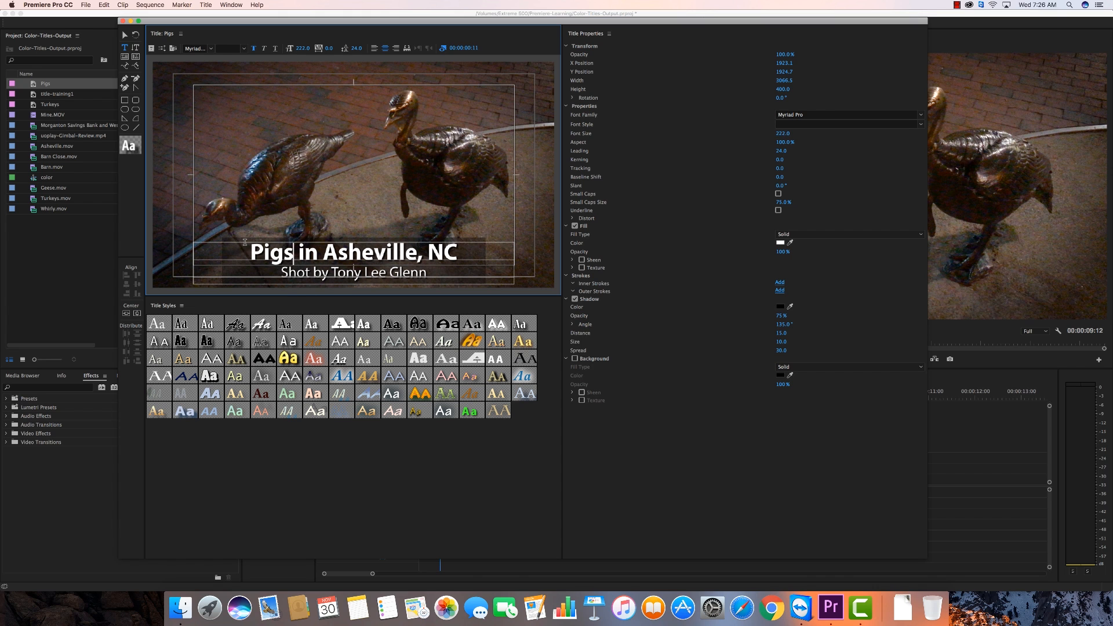
key(super+s)
click(122, 21)
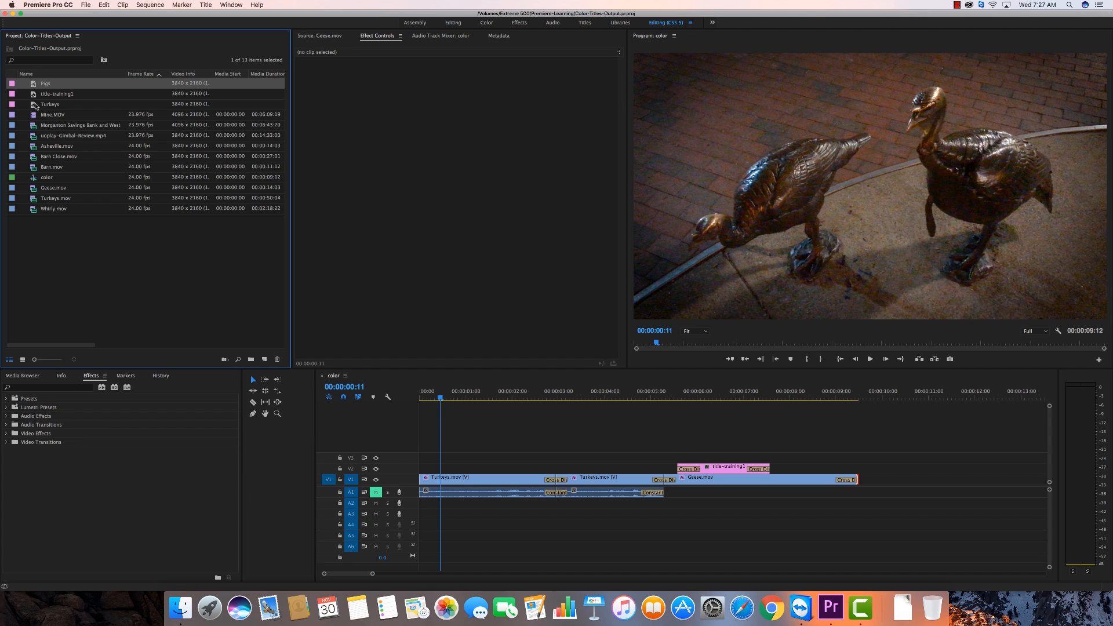
Place the Turkeys title on V2 at 00:00:00:07 with default transitions on both ends, trimmed to about 1.3 seconds.
drag(34, 106, 454, 472)
right_click(438, 468)
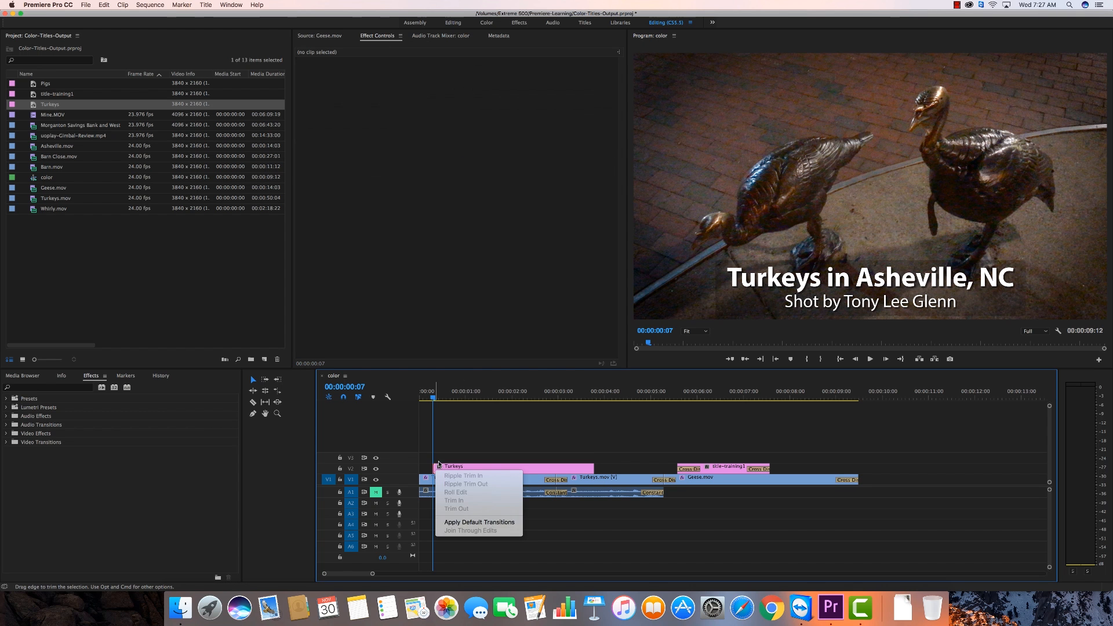
click(473, 524)
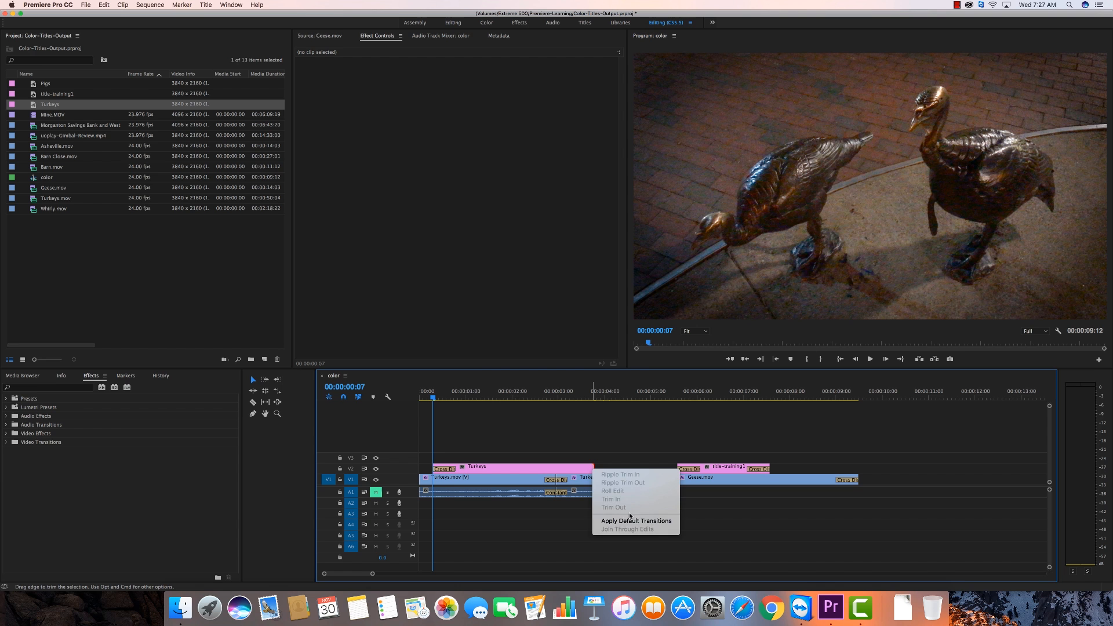
click(632, 520)
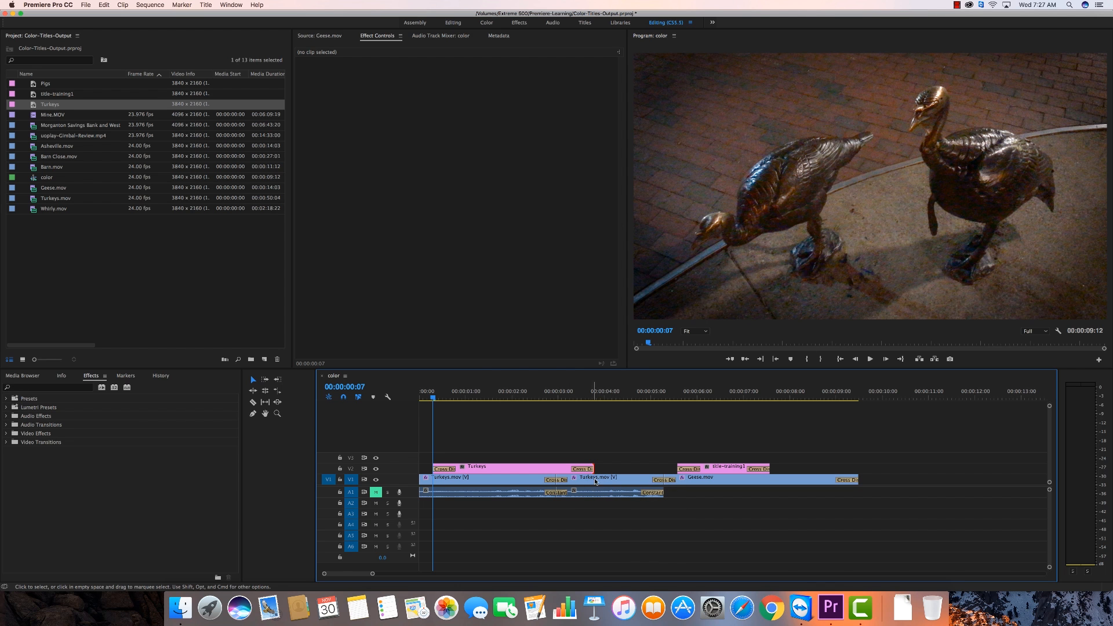
drag(593, 468, 489, 453)
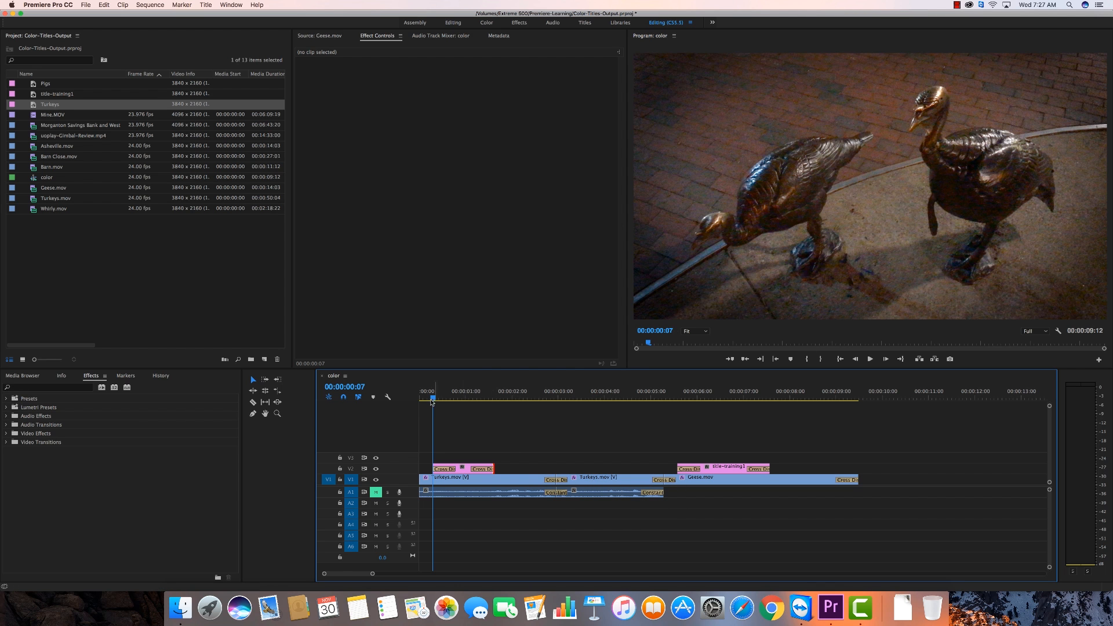
Add the Pigs title, trimmed to about 1.6 seconds, on V2 above the second Turkeys clip, starting at about 00:00:03:05.
drag(433, 398, 581, 414)
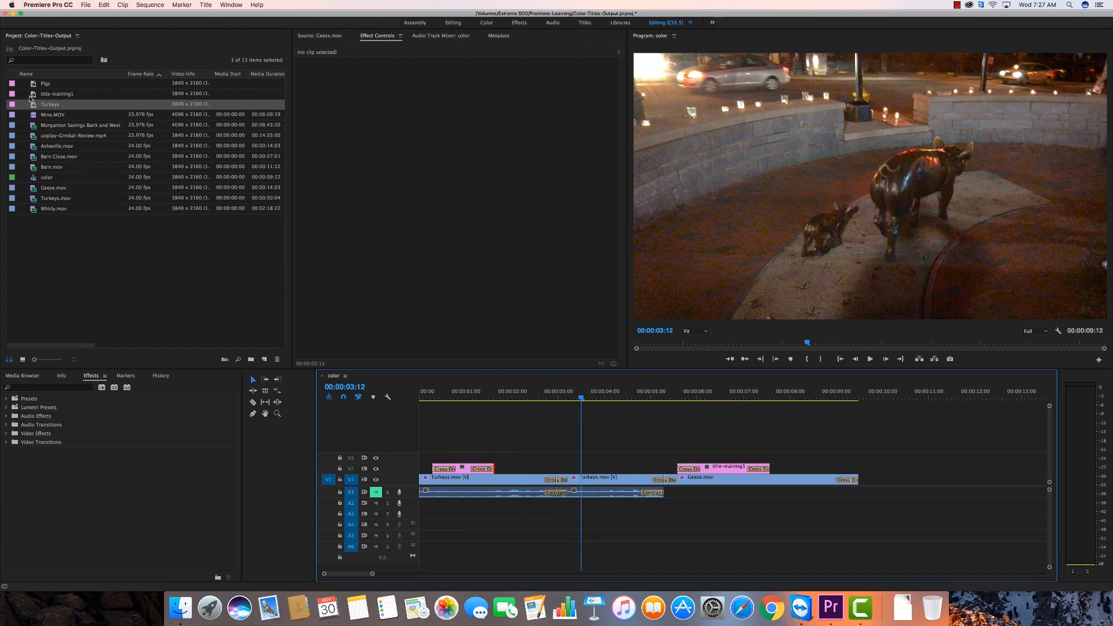
drag(33, 84, 544, 435)
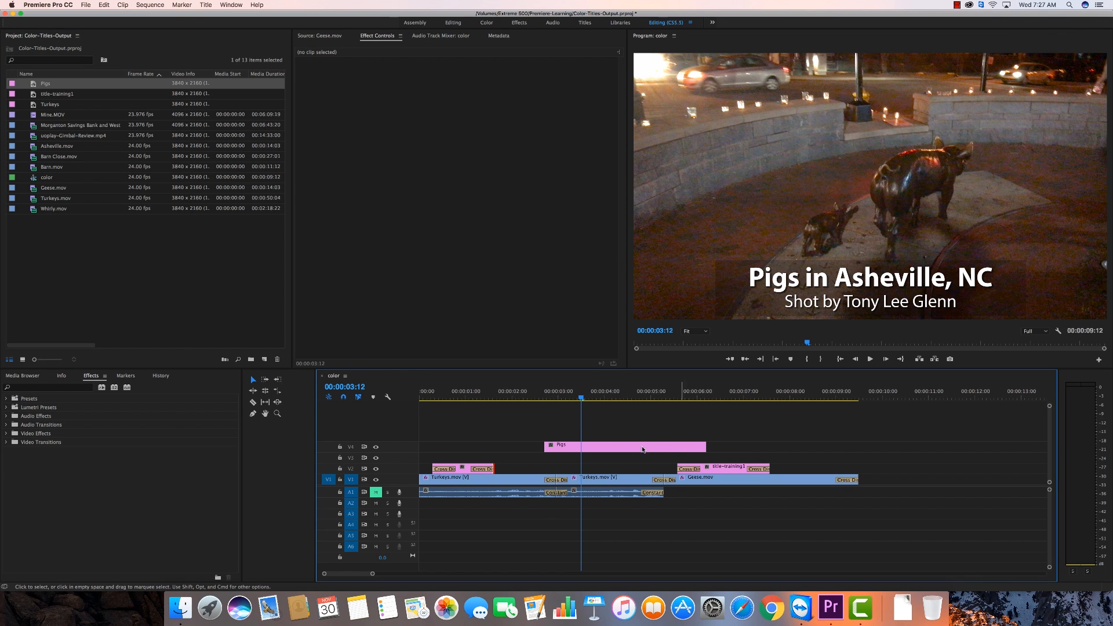
drag(700, 445, 623, 446)
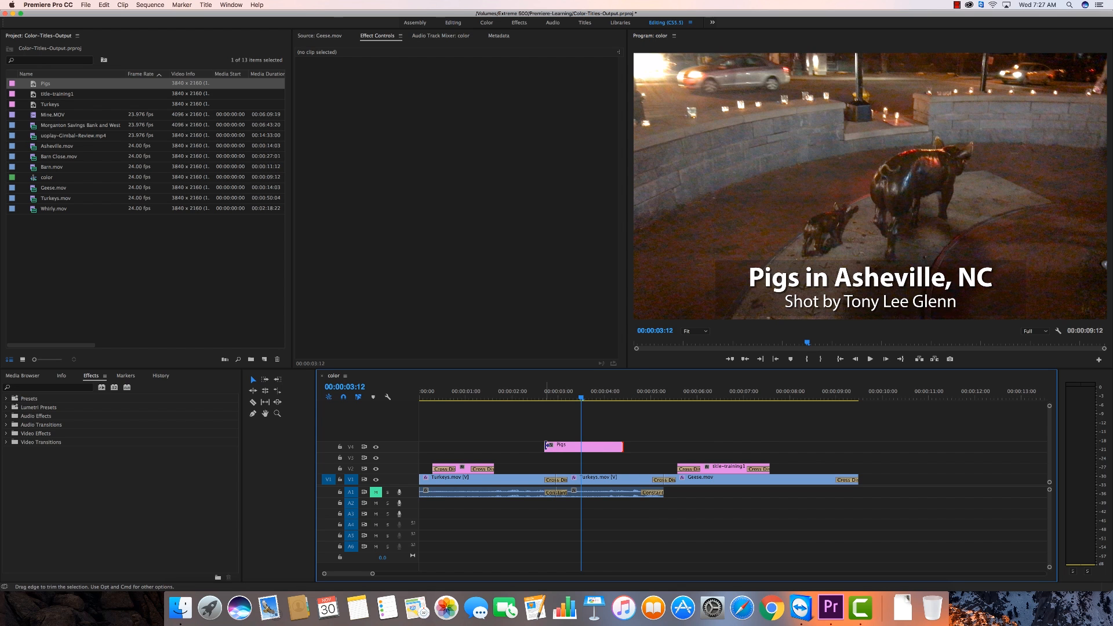
drag(546, 445, 550, 444)
key(Up)
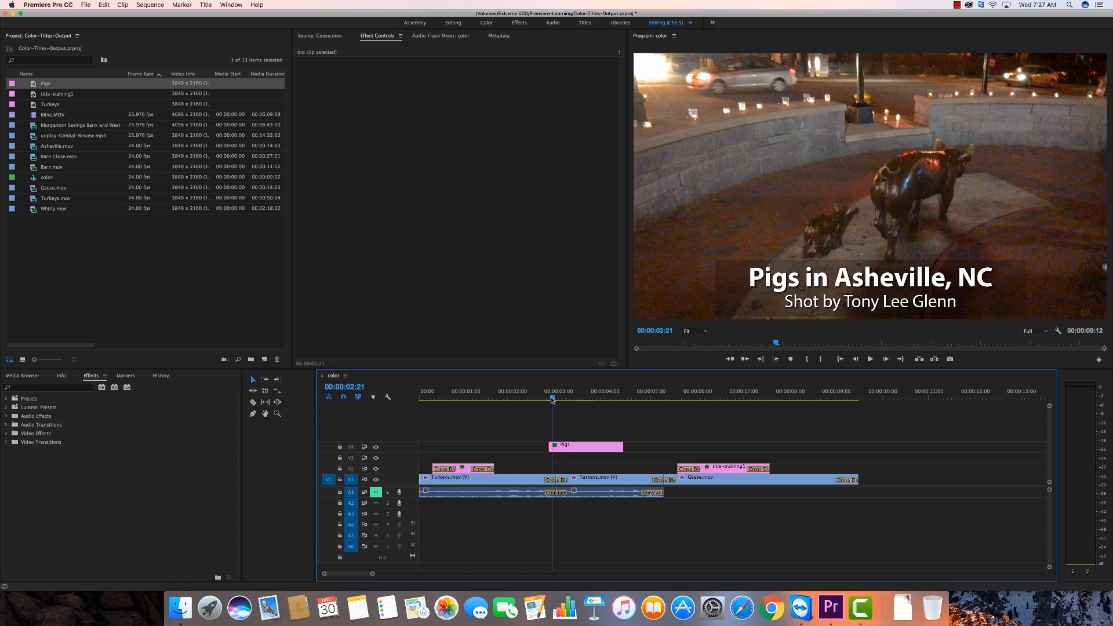
drag(580, 448, 601, 467)
Check the Pigs title's start against the video dissolve and apply the default transition to both ends of the title.
click(554, 399)
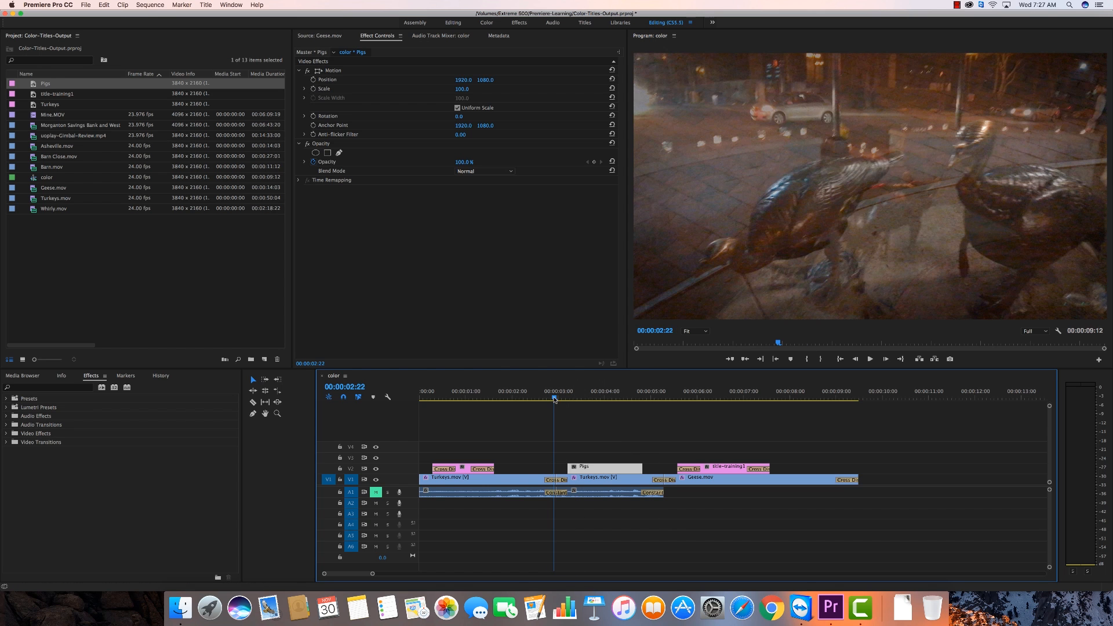
drag(554, 399, 577, 400)
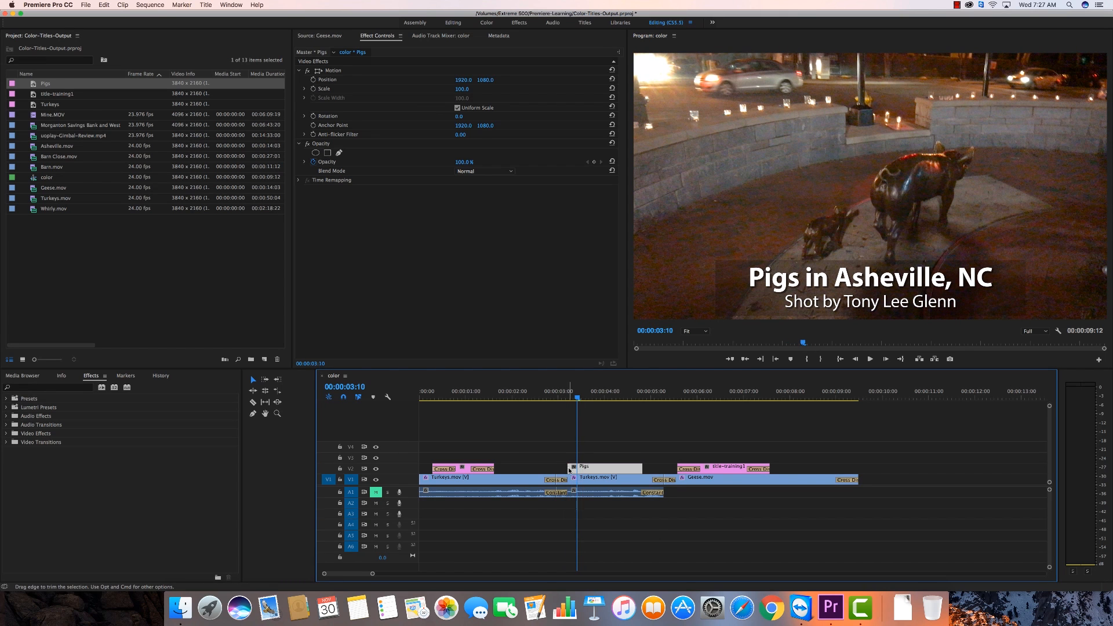
right_click(570, 471)
click(613, 523)
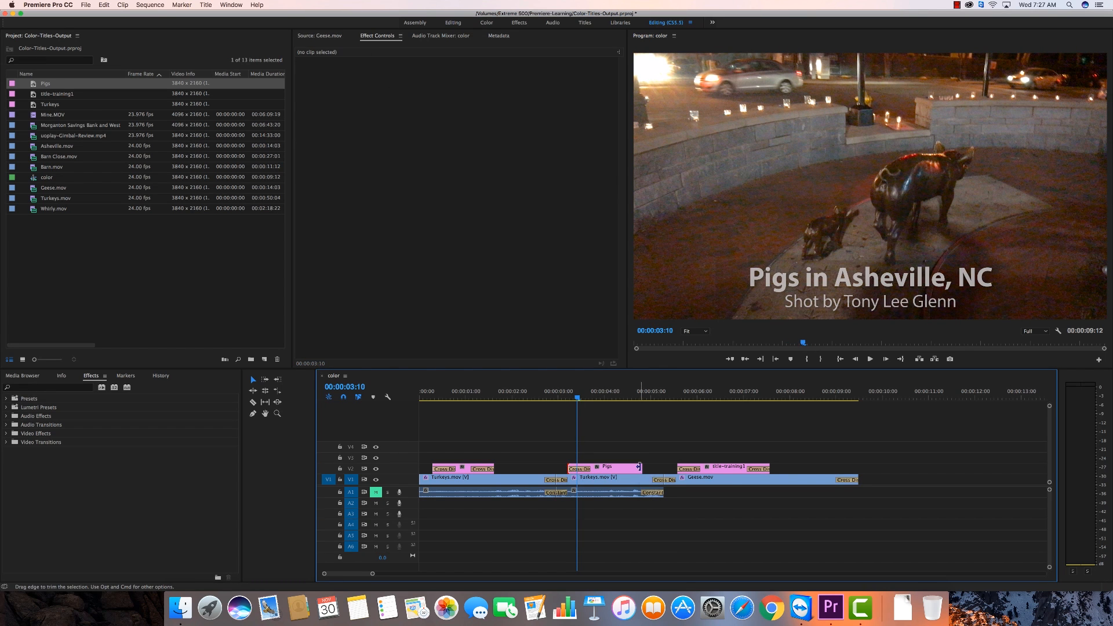
right_click(641, 470)
click(683, 523)
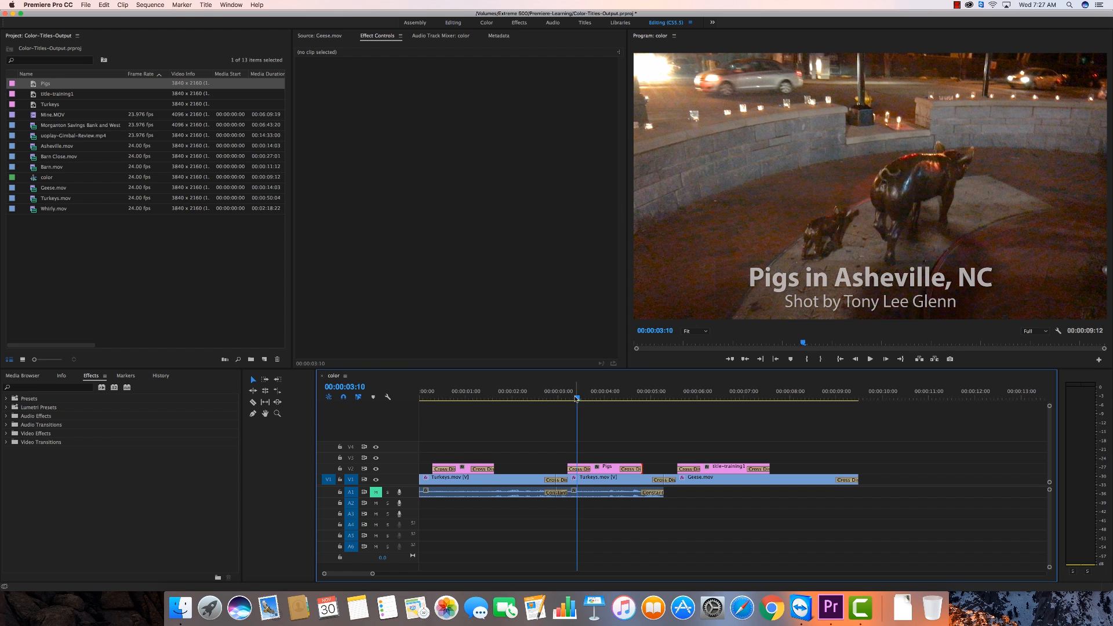
Scale the Turkeys title on the timeline to 70 and reposition it to the frame's upper-left area, at about 945, -369.
drag(577, 399, 465, 399)
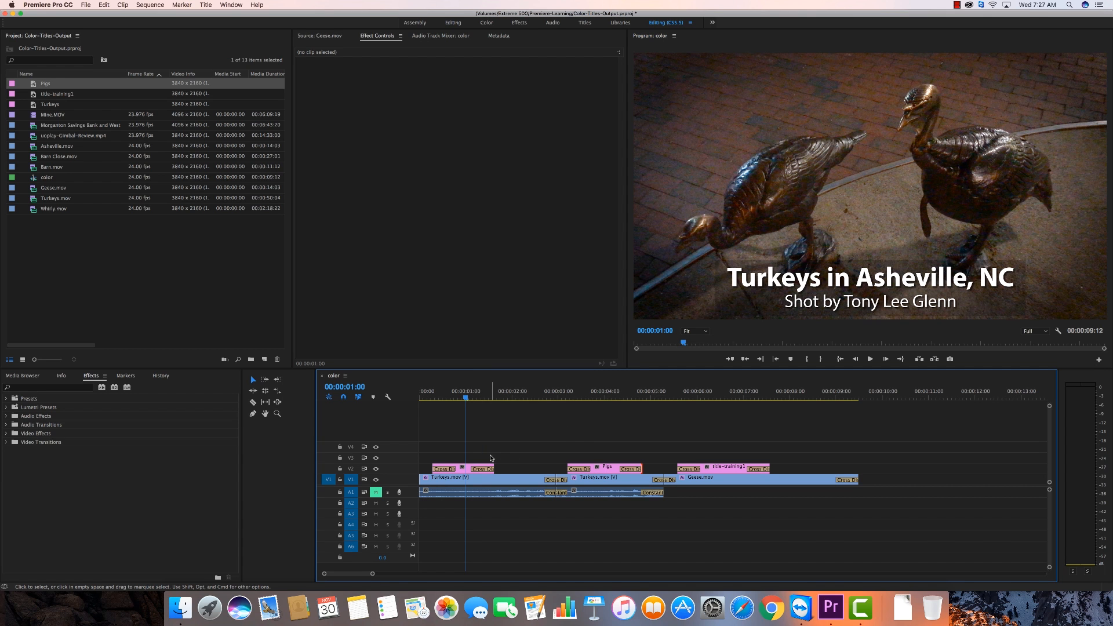
click(463, 471)
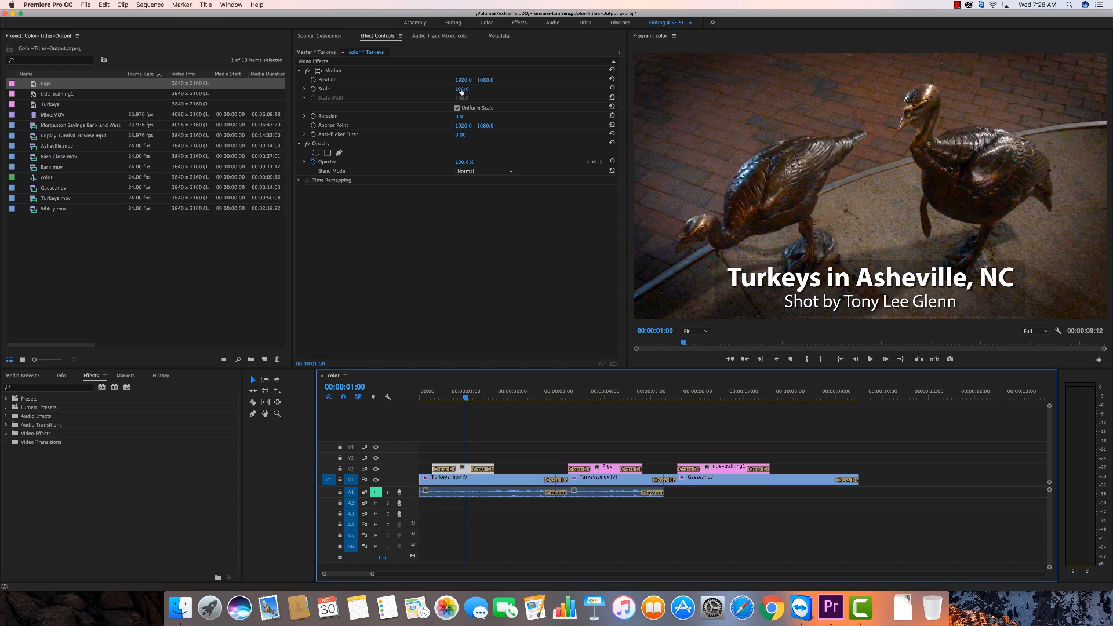
click(463, 88)
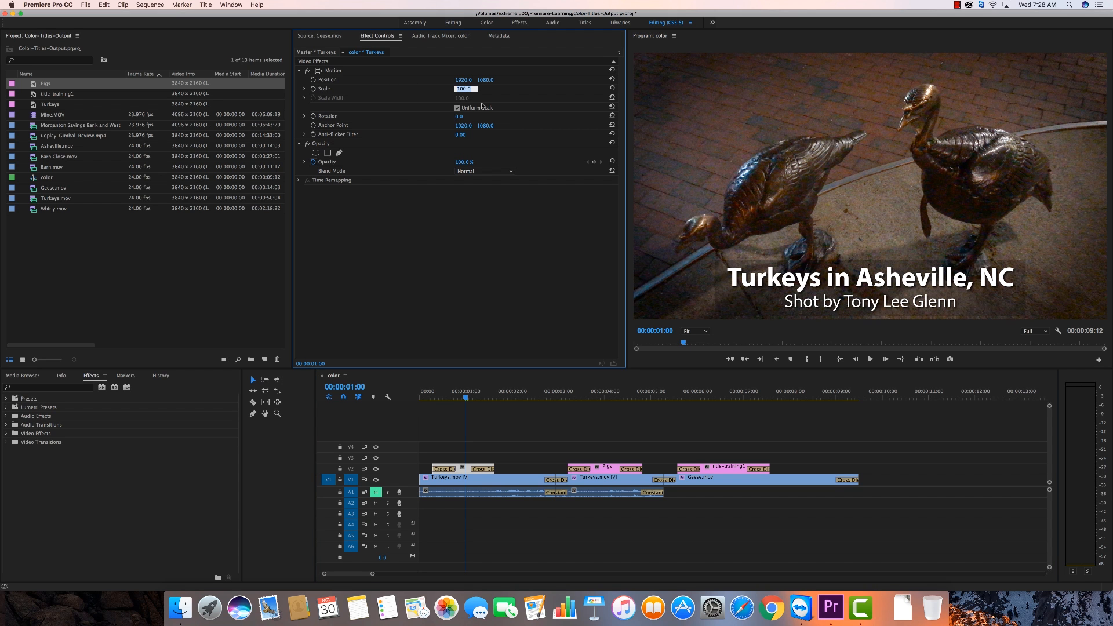
key(Return)
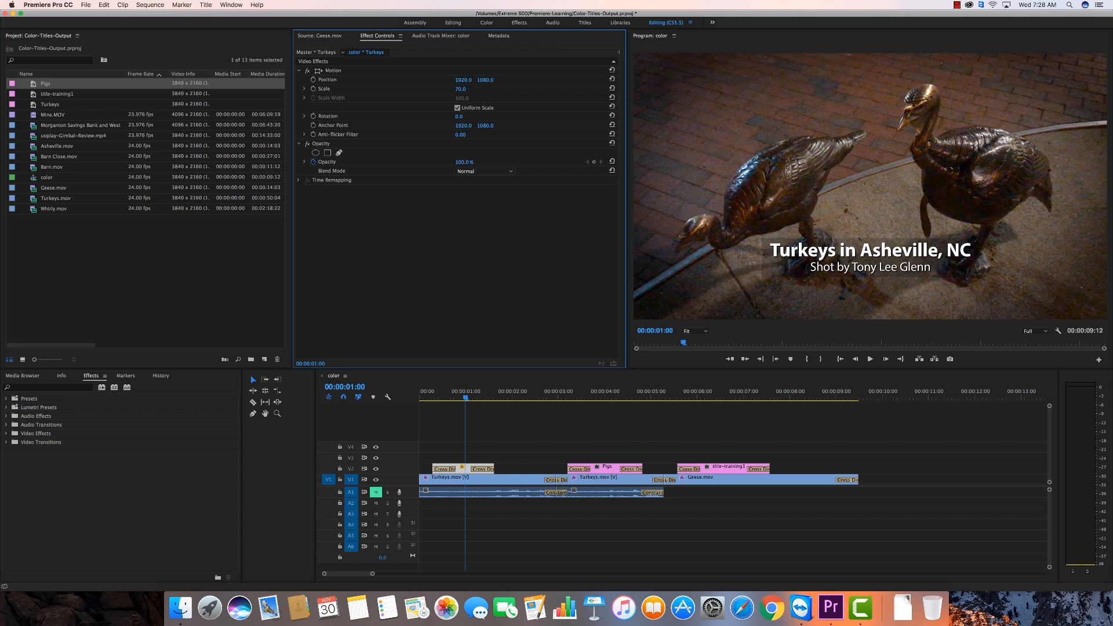
drag(485, 80, 0, 80)
drag(463, 79, 488, 70)
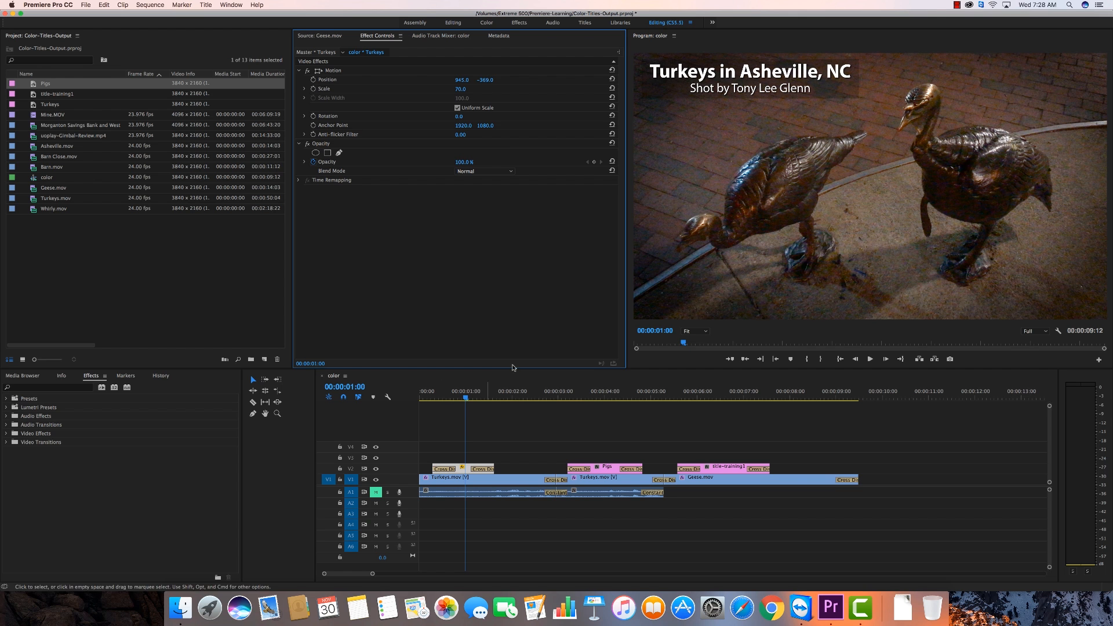
Scale the Pigs title on the timeline to 80 and reposition it to the frame's lower-right area, at about 2789, 1220.
click(467, 399)
drag(467, 399, 602, 409)
click(614, 470)
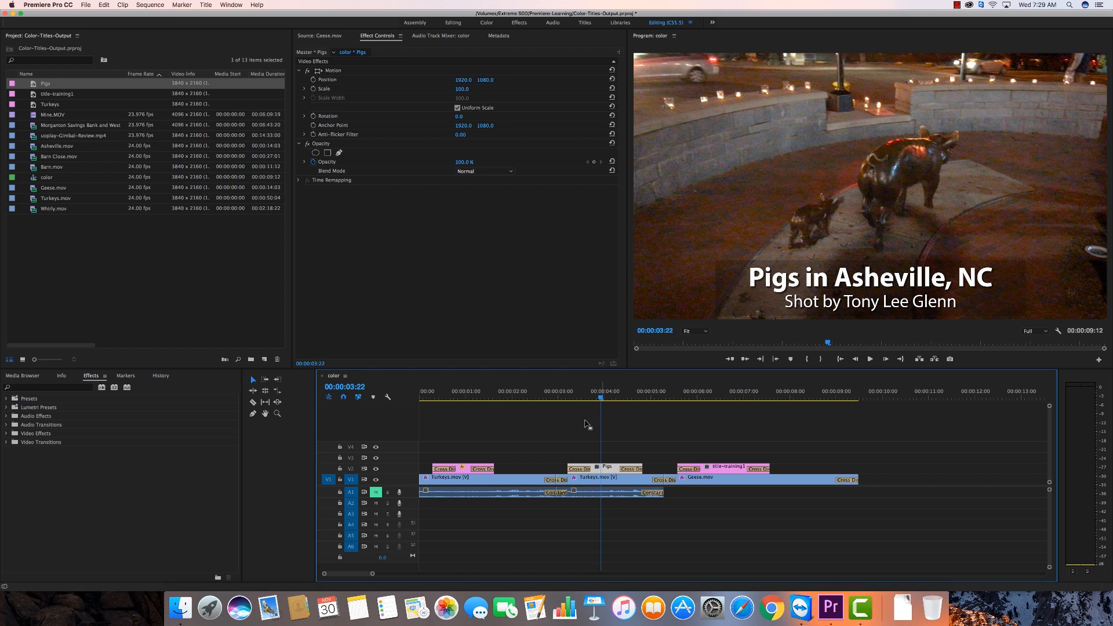
click(463, 90)
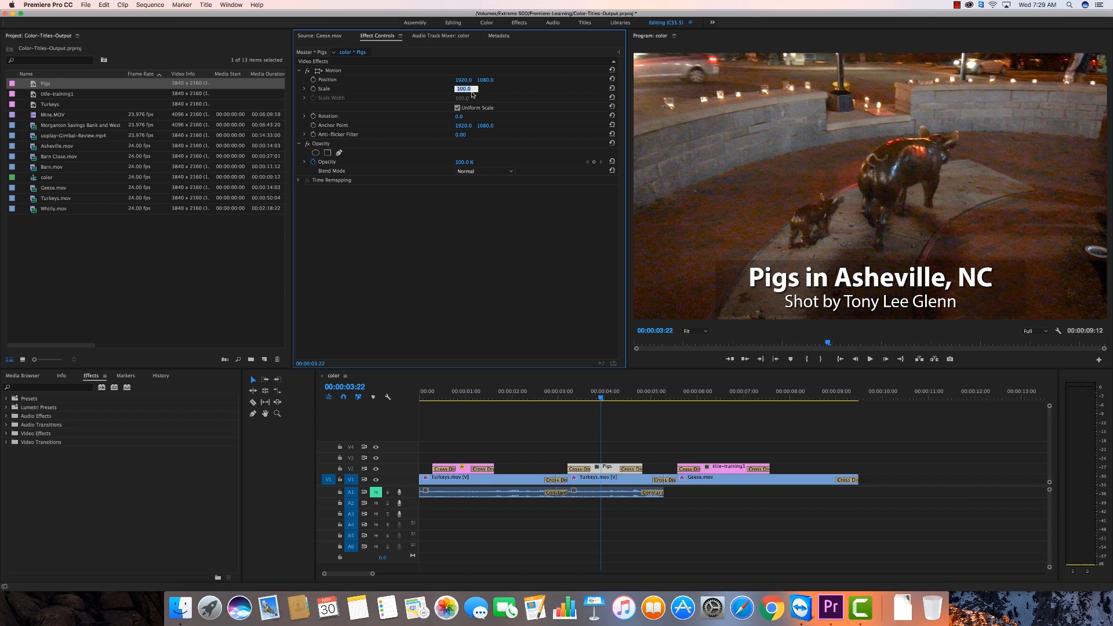
text(80)
key(Return)
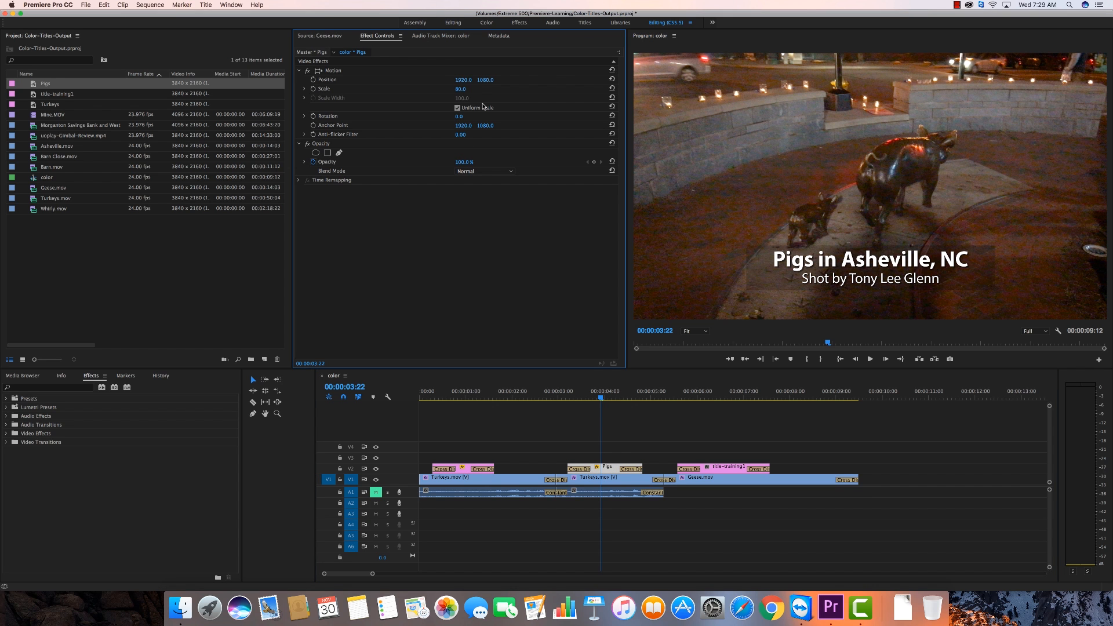
drag(485, 80, 592, 80)
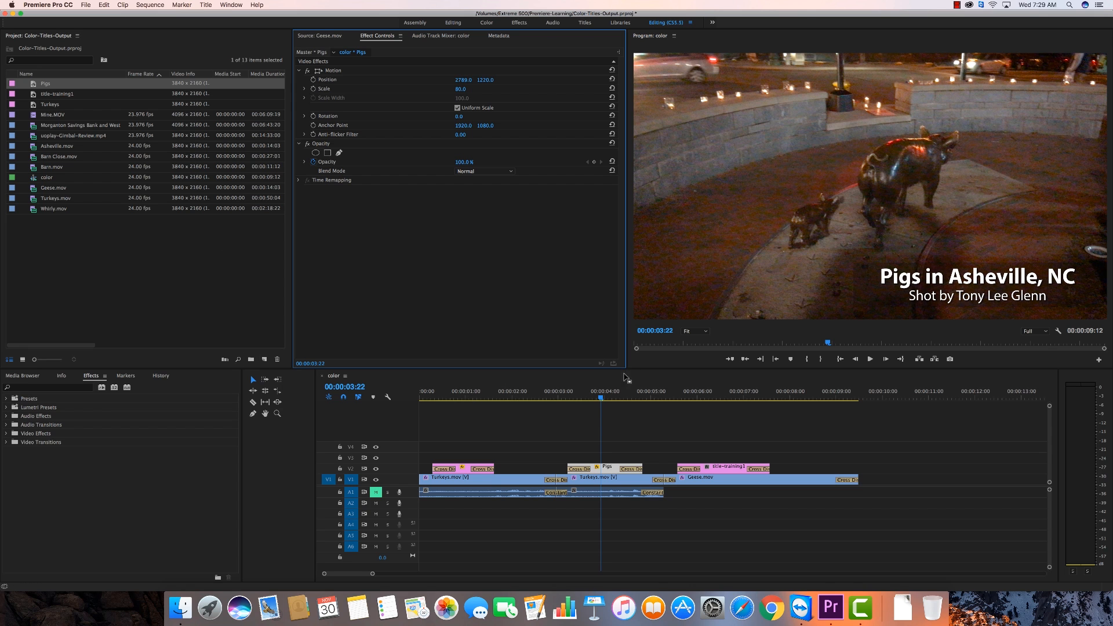
Move the playhead to 00:00:06:18, over the Geese title.
click(609, 400)
drag(609, 400, 732, 396)
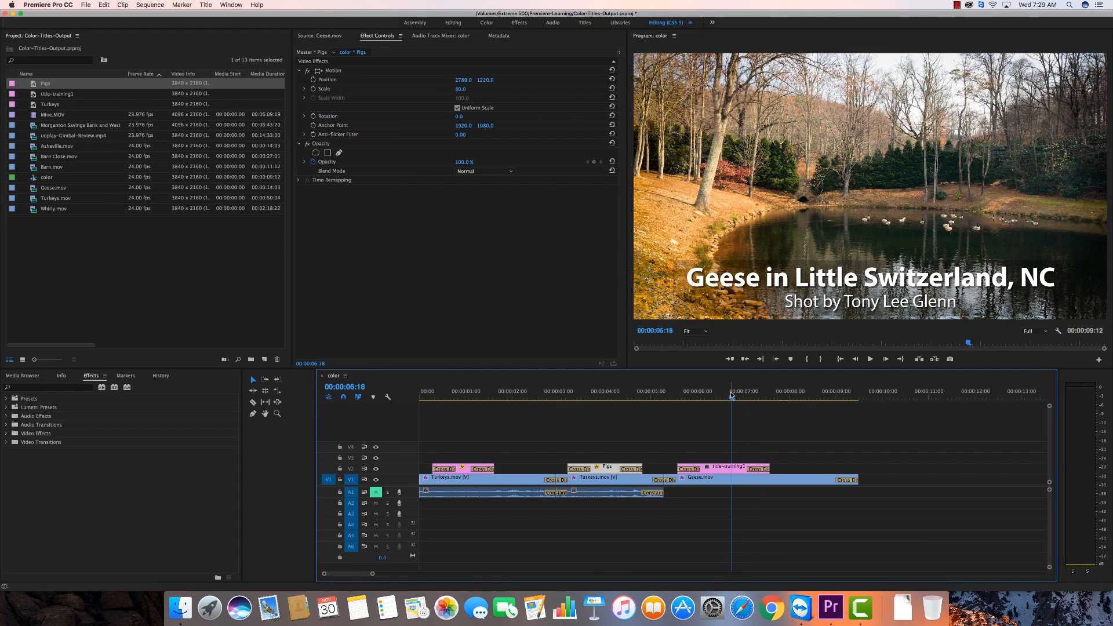